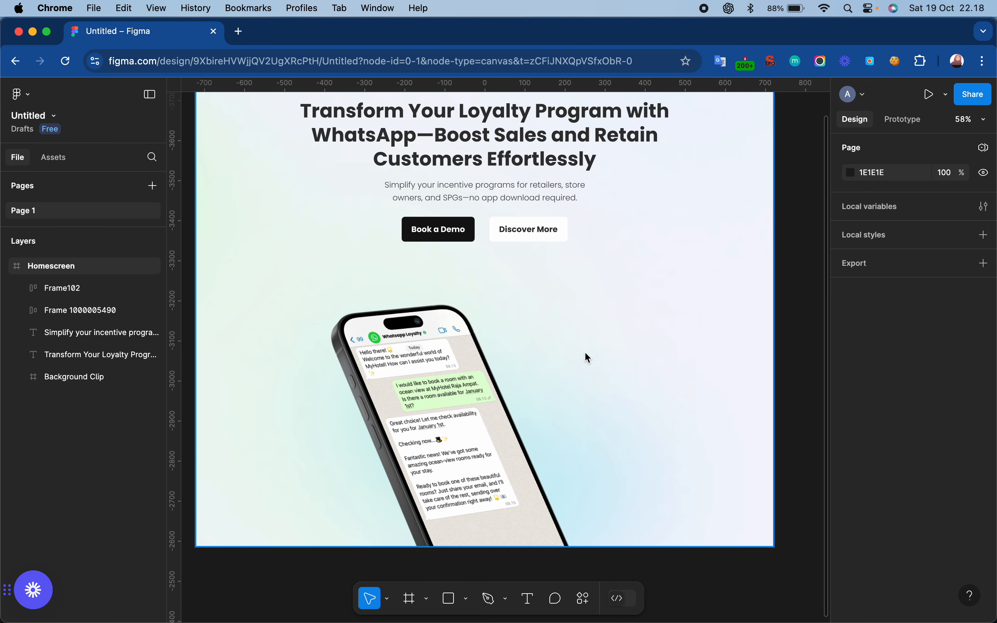
- Add a text layer reading "lorem ipsum" on the empty canvas above the Homescreen frame
scroll(584, 351, "down", 5)
scroll(584, 352, "up", 5)
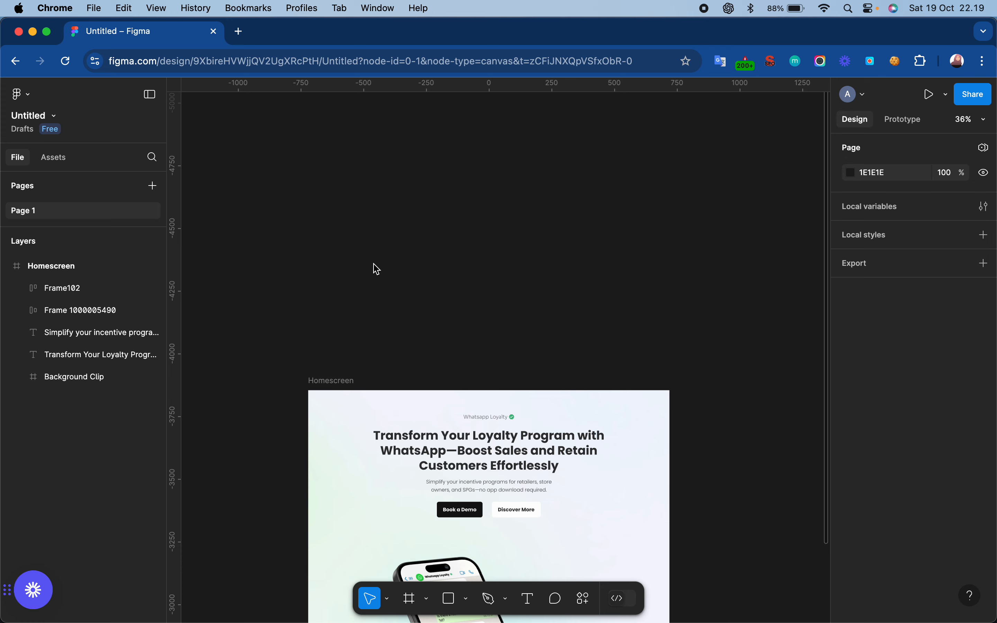
scroll(377, 268, "up", 5)
scroll(376, 269, "up", 3)
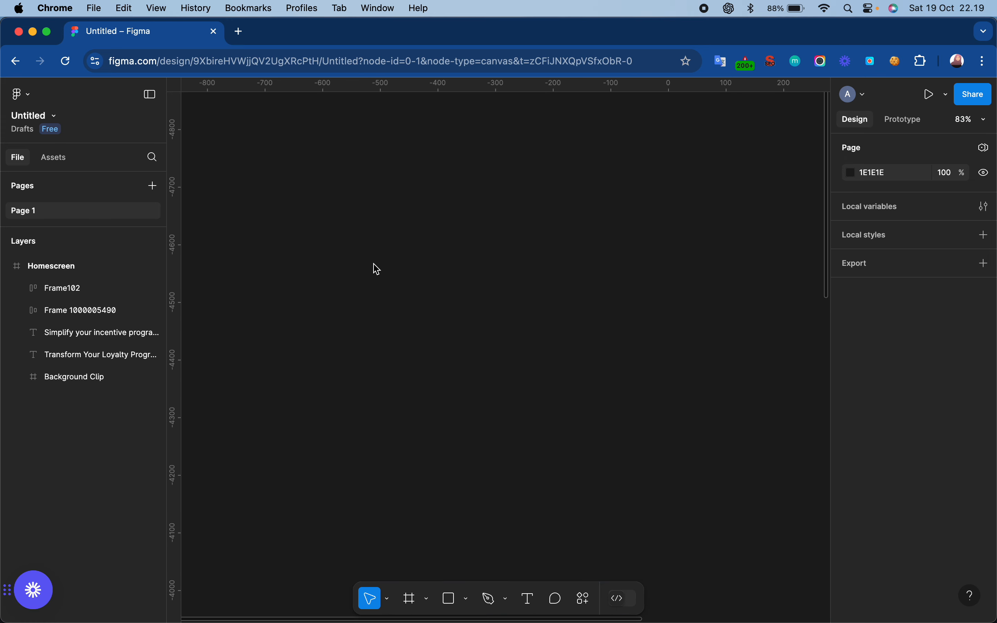
scroll(377, 268, "down", 3)
scroll(377, 268, "up", 3)
scroll(376, 269, "down", 2)
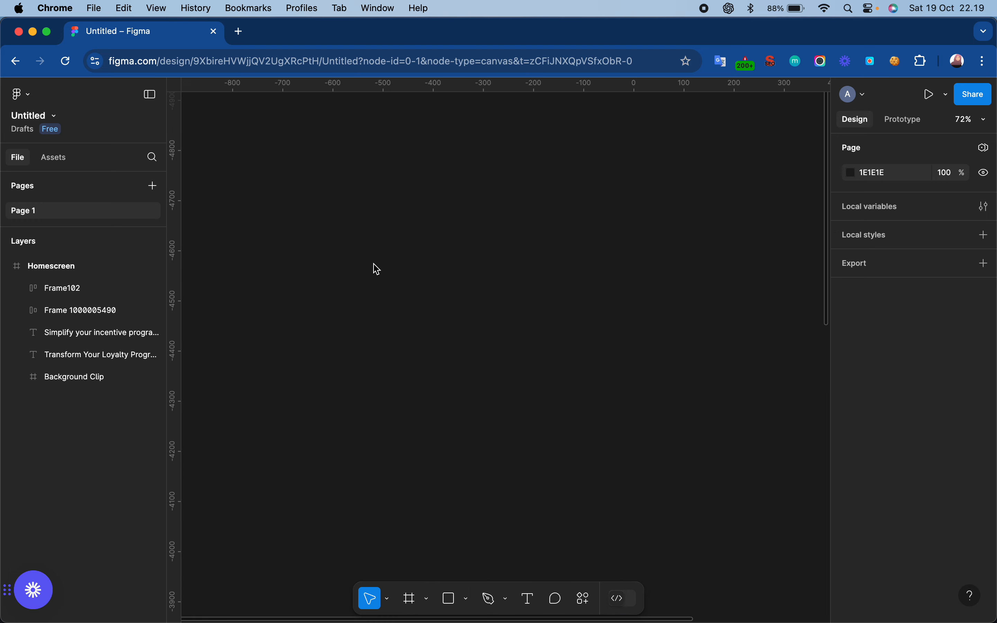
scroll(377, 269, "down", 3)
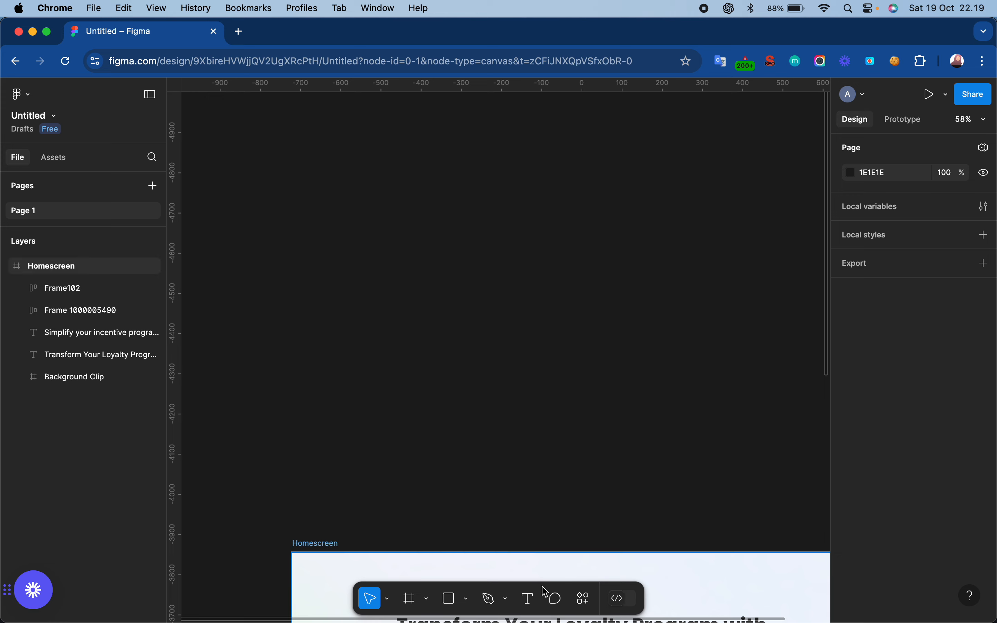
left_click(533, 604)
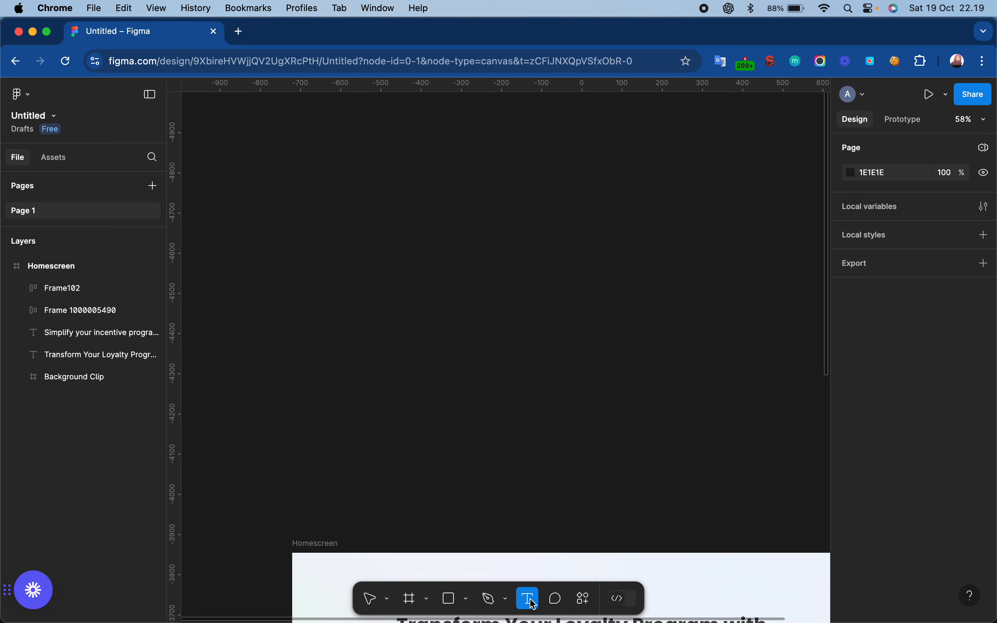
left_click(344, 307)
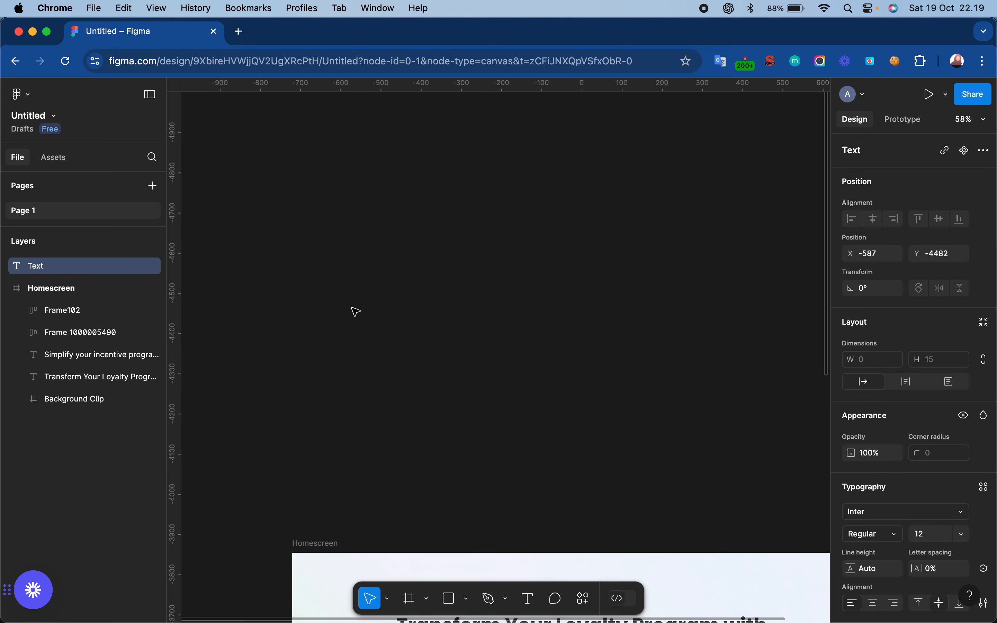
type("lorem ipsum")
key("Escape")
- Wrap the "lorem ipsum" text in an auto layout frame
scroll(295, 316, "up", 5)
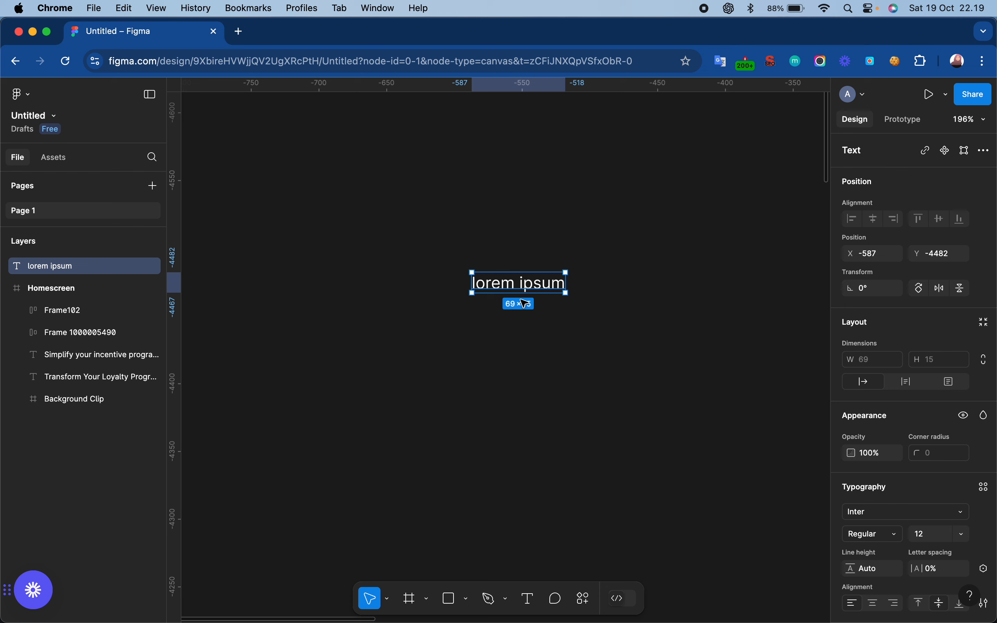
right_click(526, 284)
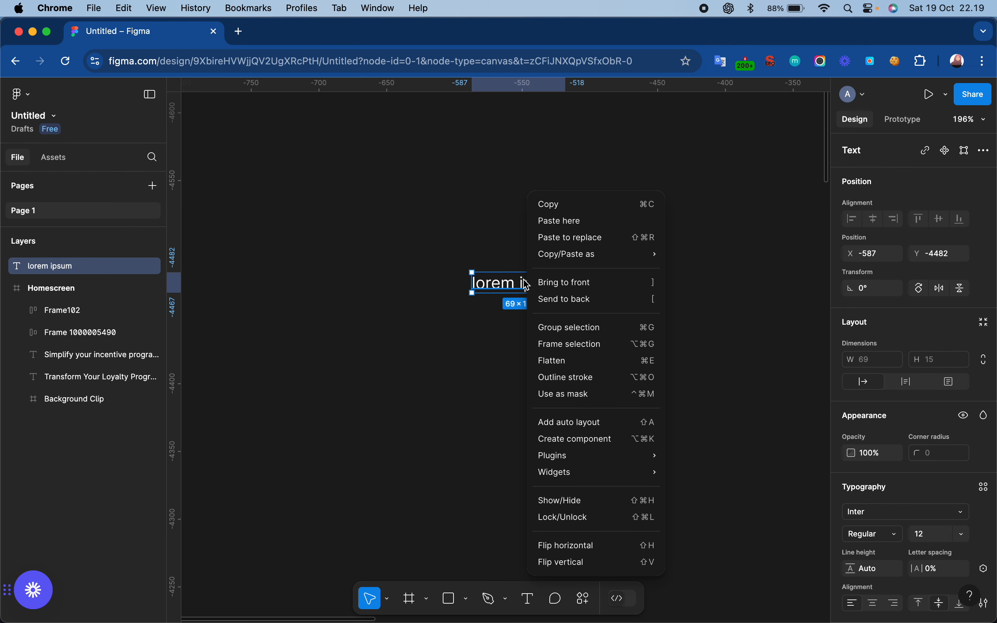
left_click(594, 424)
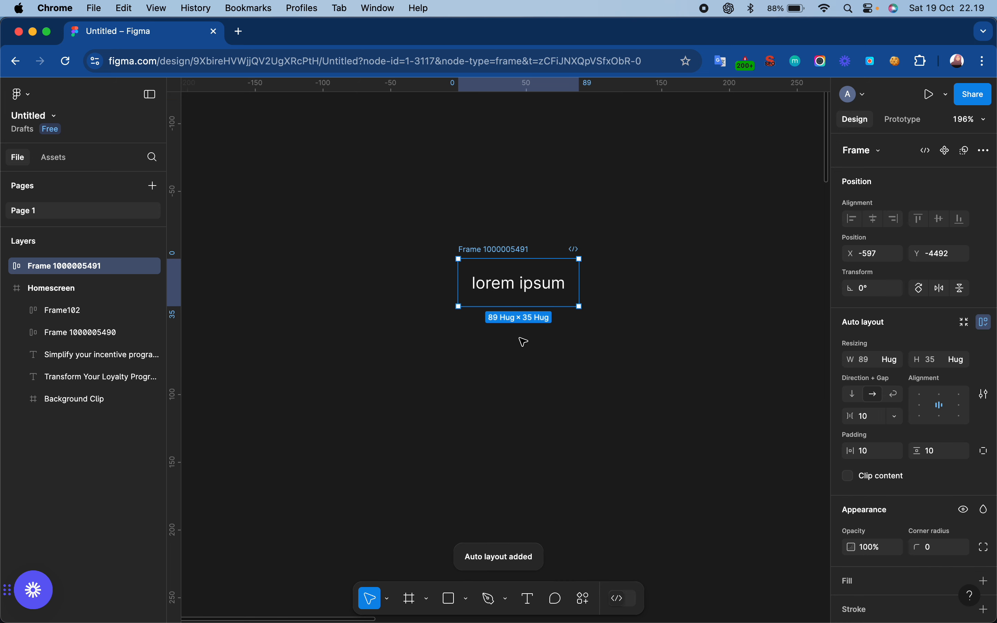
- Set the auto layout frame's vertical and horizontal padding to 24
scroll(890, 408, "down", 4)
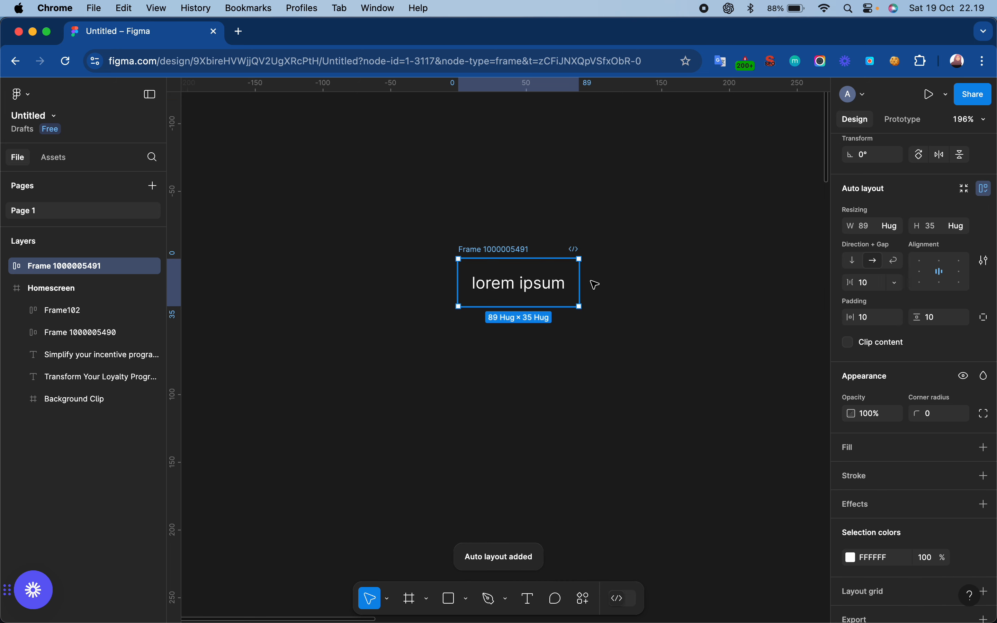
left_click(936, 327)
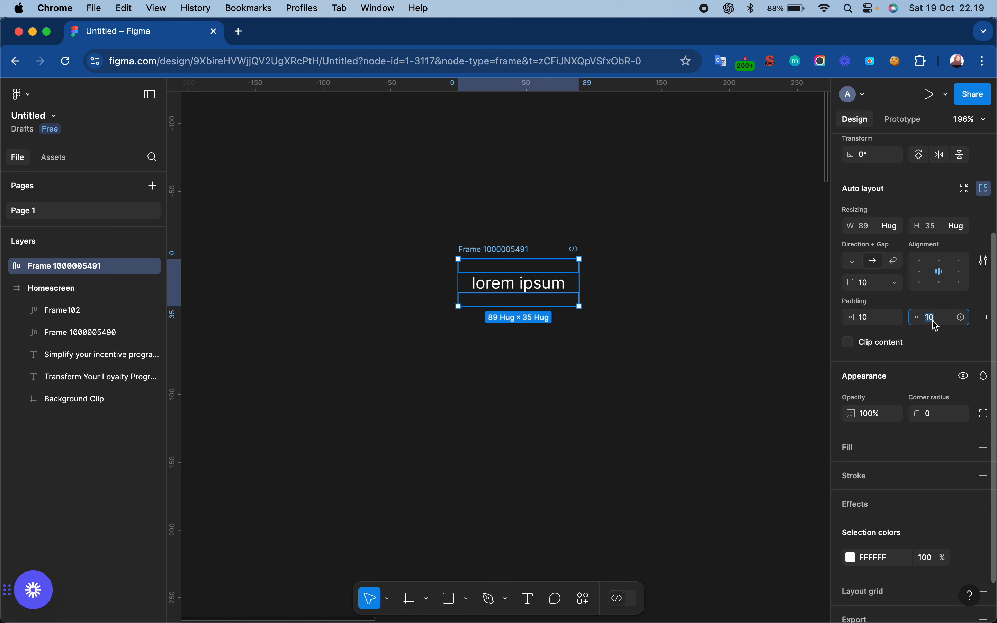
type("24")
key("Return")
left_click(876, 326)
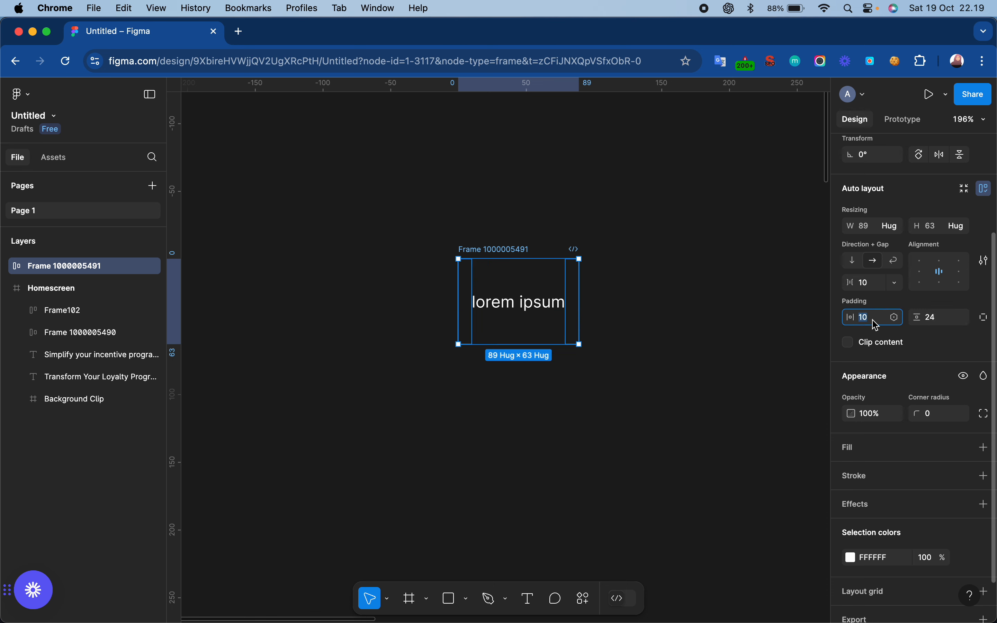
type("24")
key("Return")
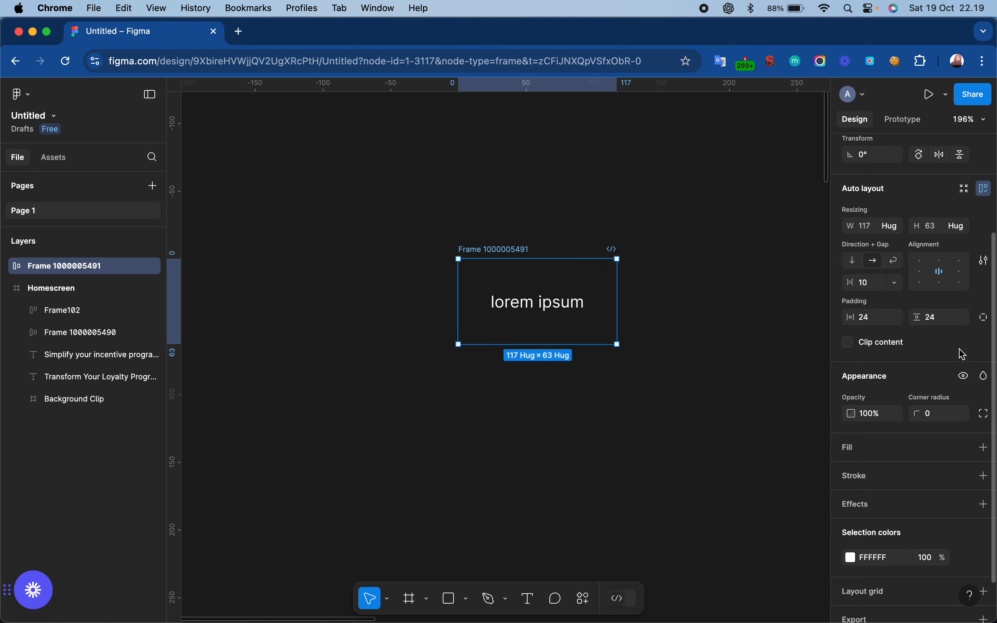
- Give the auto layout frame a light green fill, E6FFD8
scroll(978, 363, "down", 2)
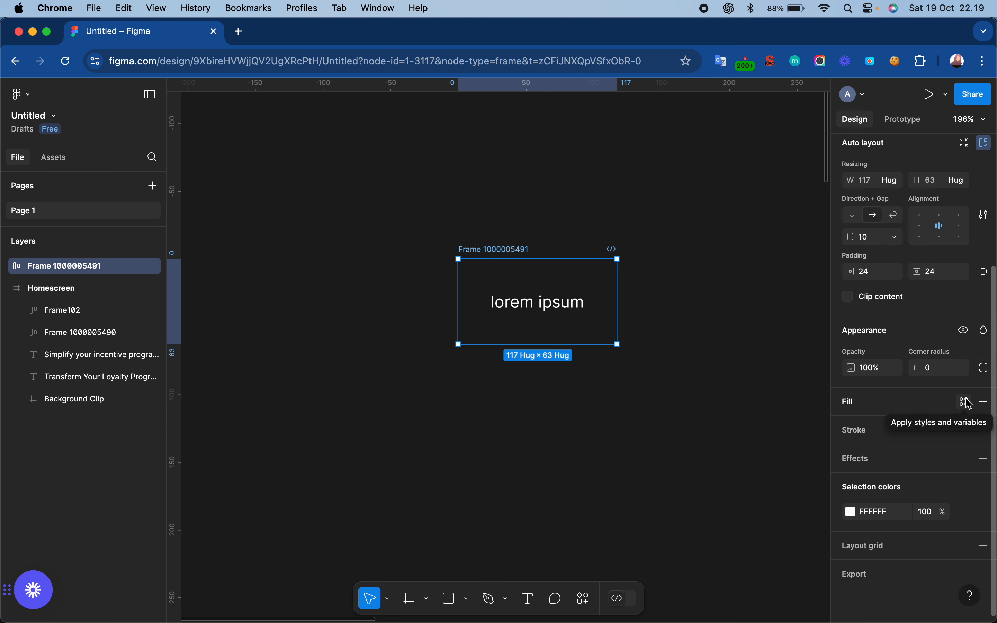
left_click(984, 402)
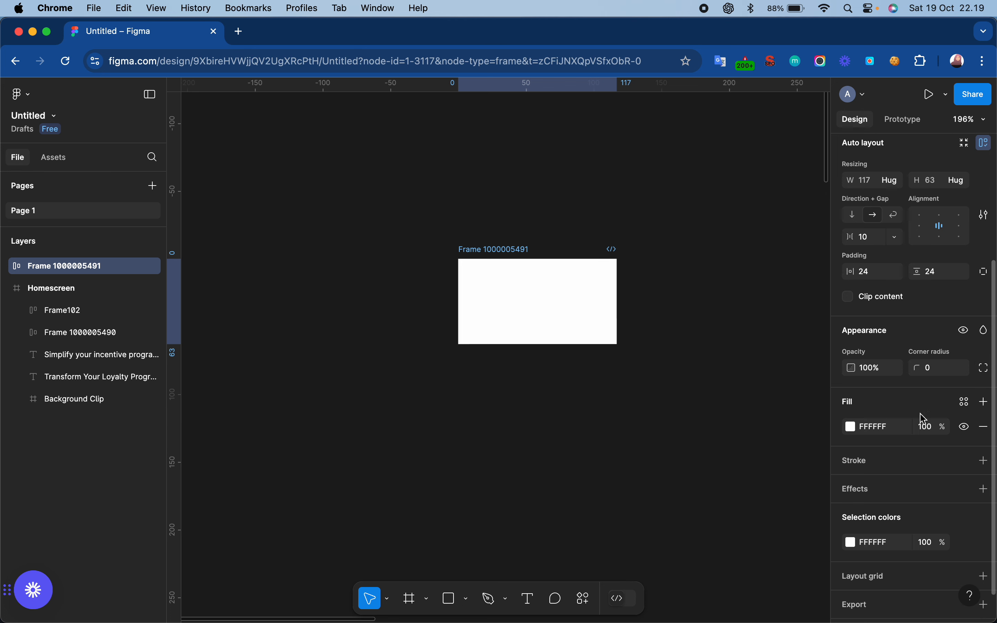
left_click(851, 426)
left_click(738, 457)
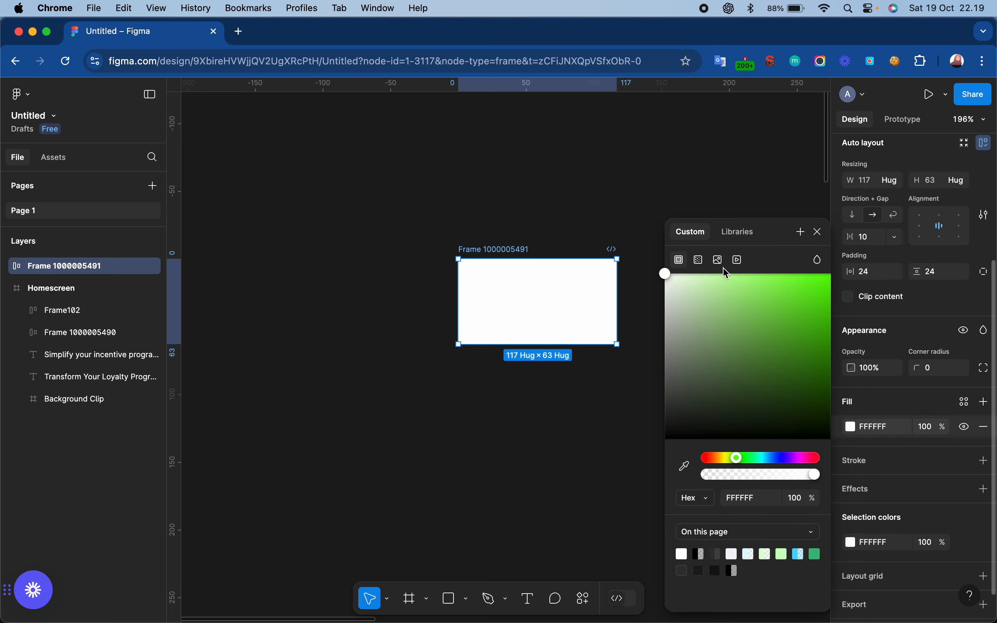
mouse_move(695, 282)
left_mouse_down()
mouse_move(681, 274)
mouse_move(691, 272)
left_mouse_up()
left_click(818, 232)
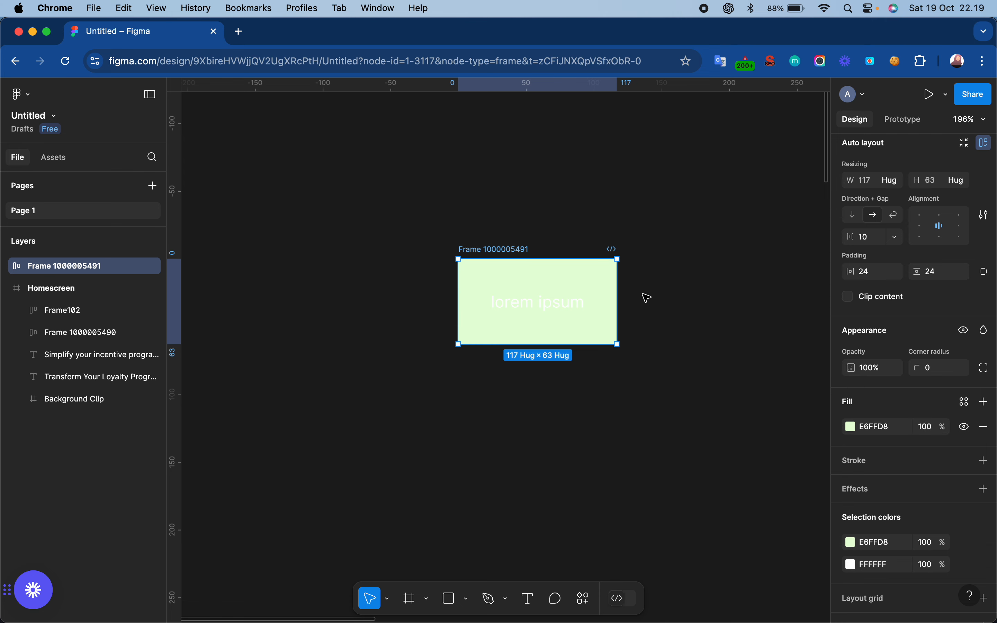
- Change the "lorem ipsum" text colour to black, 000000
left_click(566, 307)
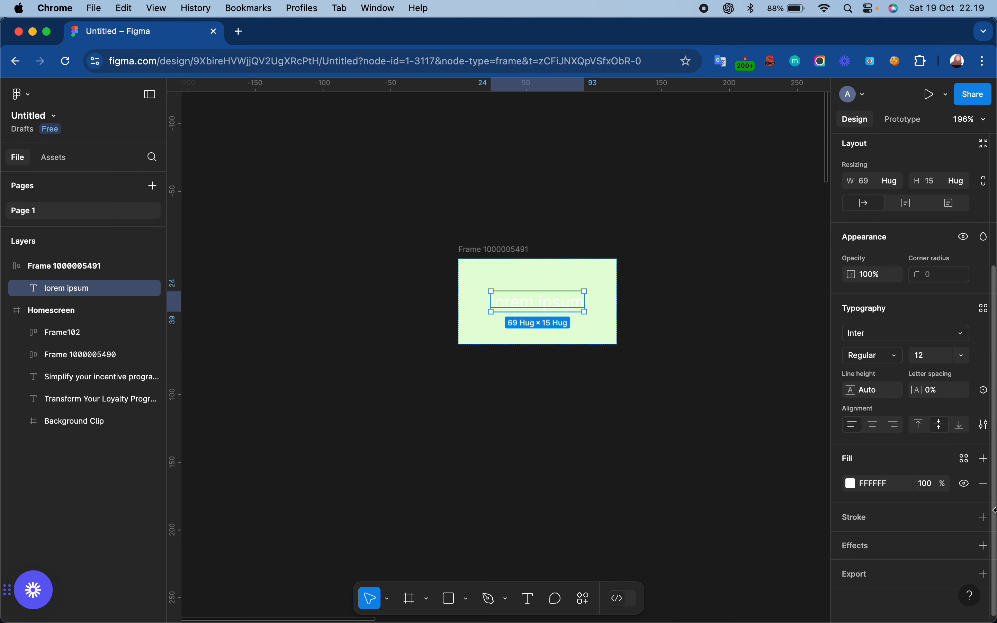
left_click(850, 483)
left_click(666, 439)
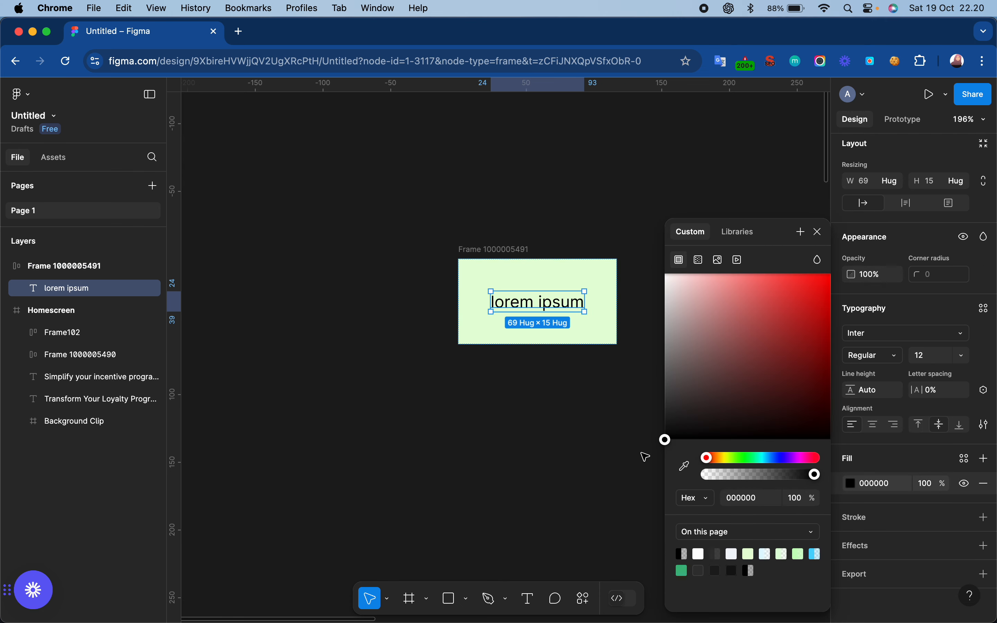
left_click(818, 231)
- Set the green frame's corner radius to 12
left_click(496, 249)
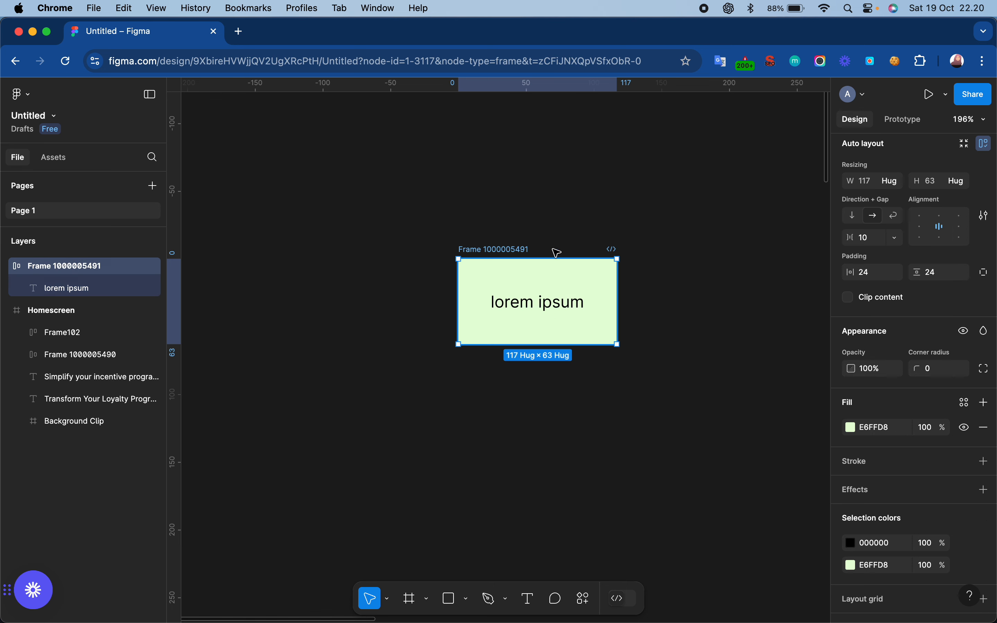
left_click(935, 369)
type("12")
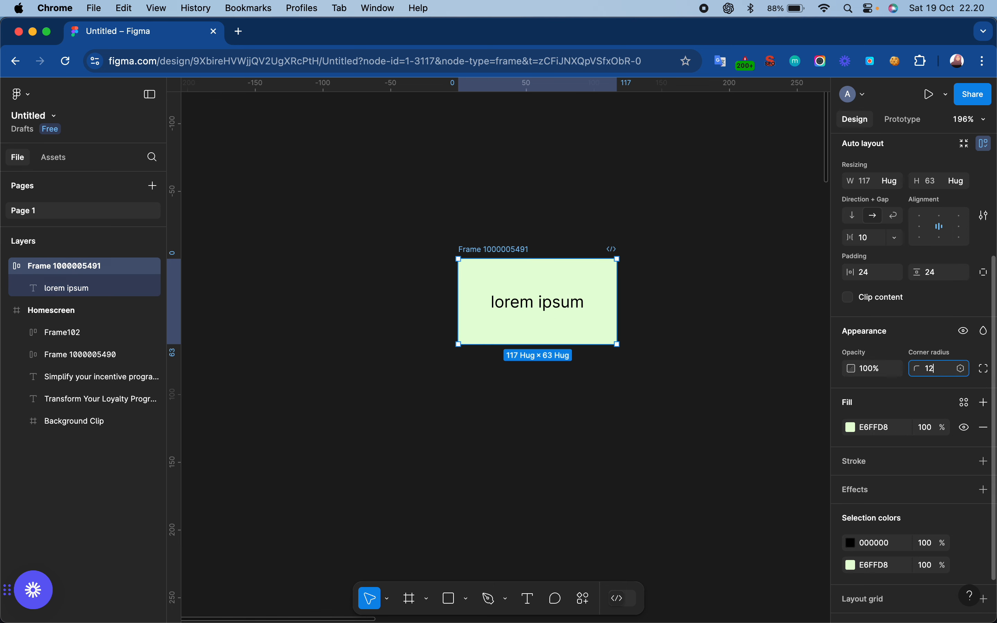
key("Return")
- Add a drop shadow effect to the green frame
scroll(948, 470, "down", 3)
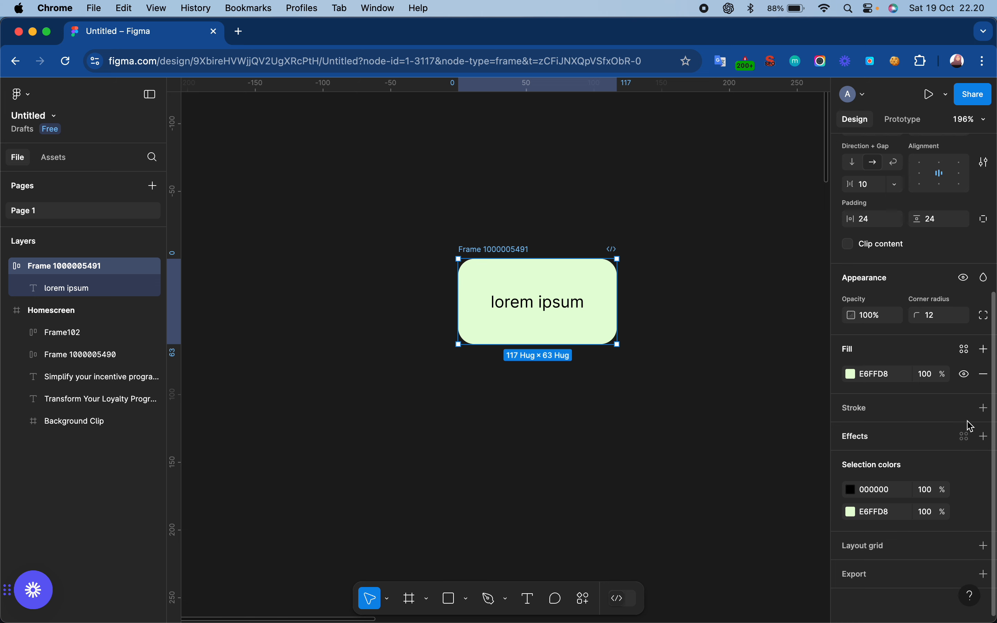
left_click(983, 436)
left_click(890, 461)
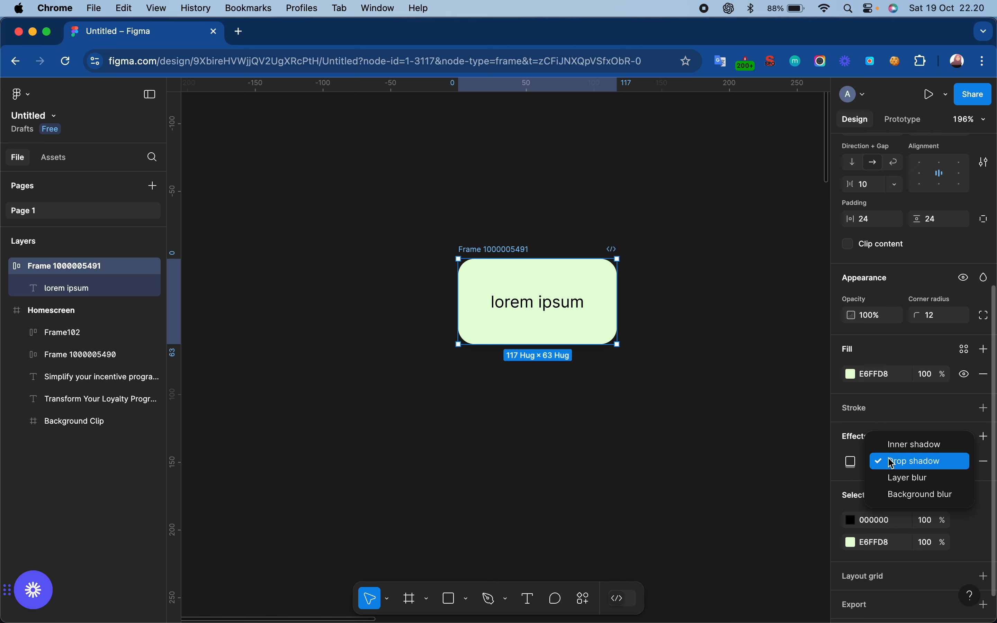
left_click(918, 467)
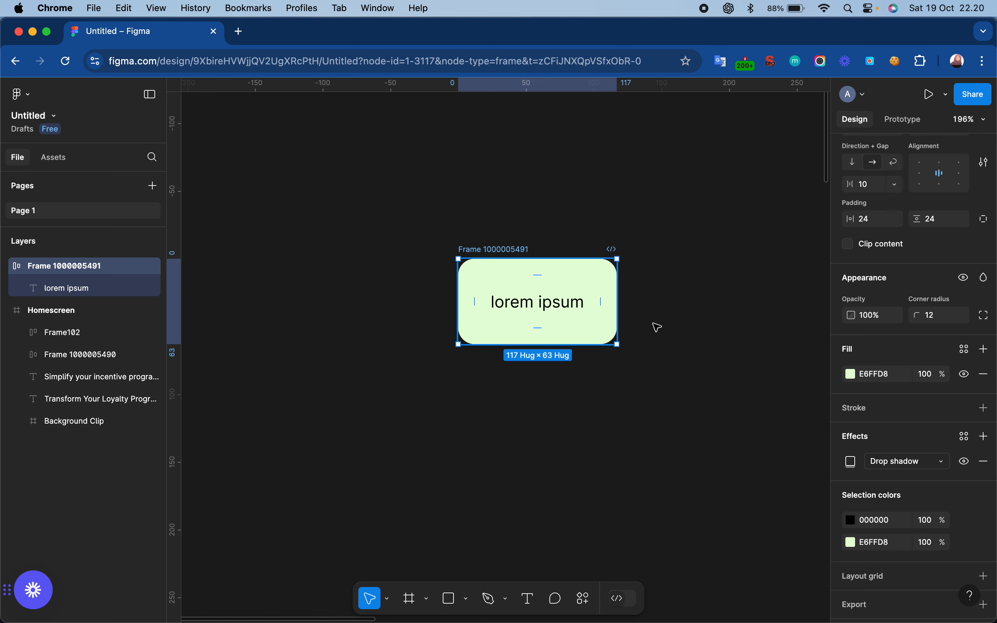
- Set only the green frame's bottom-left corner radius to 0, making it look like a chat bubble
left_click(984, 315)
left_click(711, 367)
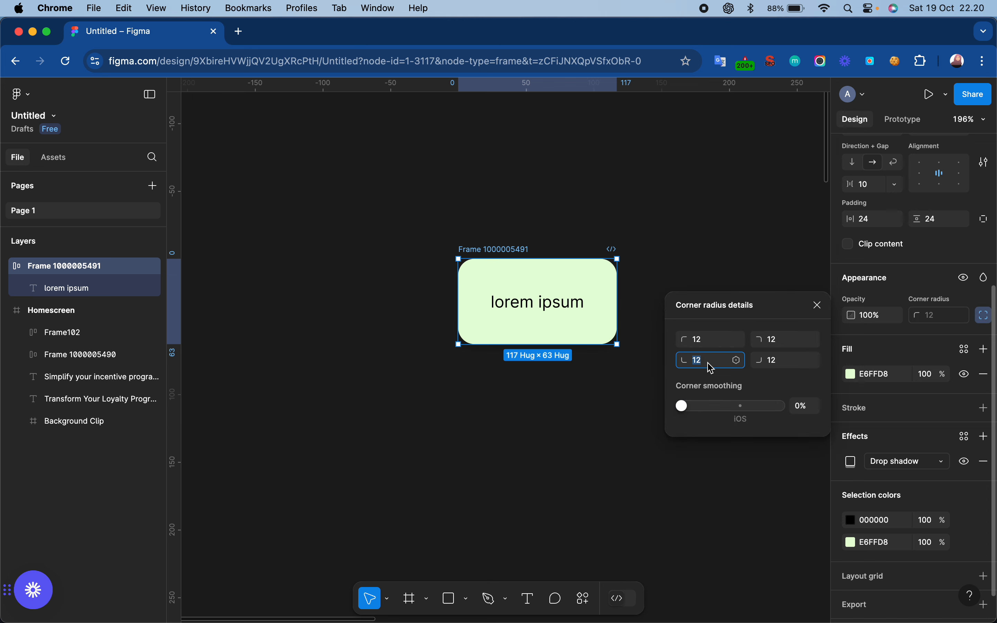
type("0")
key("Return")
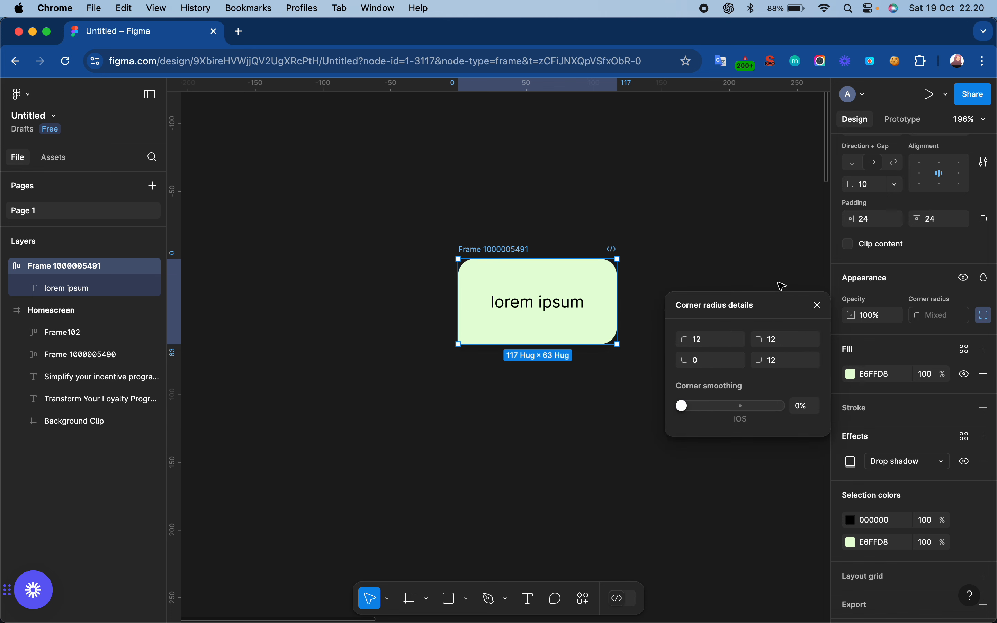
left_click(819, 307)
- Rename the green frame as "bubble"
scroll(562, 221, "right", 3)
scroll(563, 220, "down", 1)
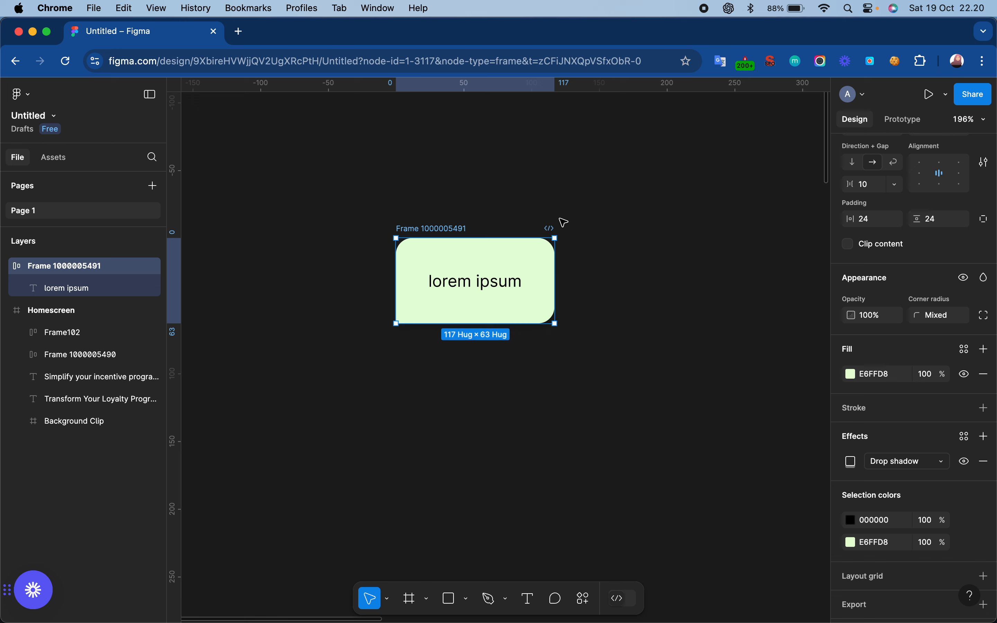
double_click(437, 228)
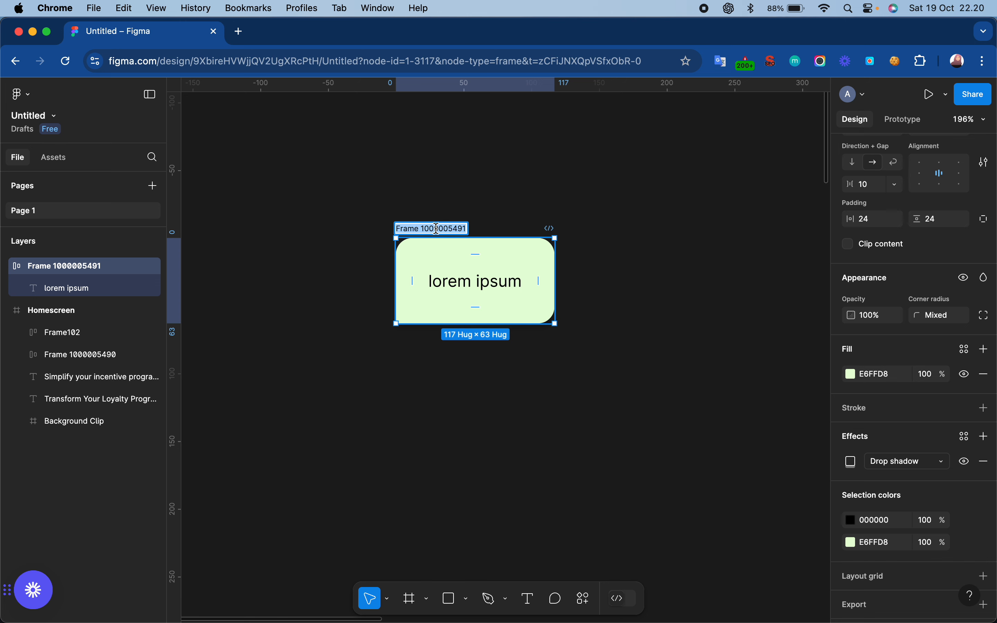
type("bubble")
key("Return")
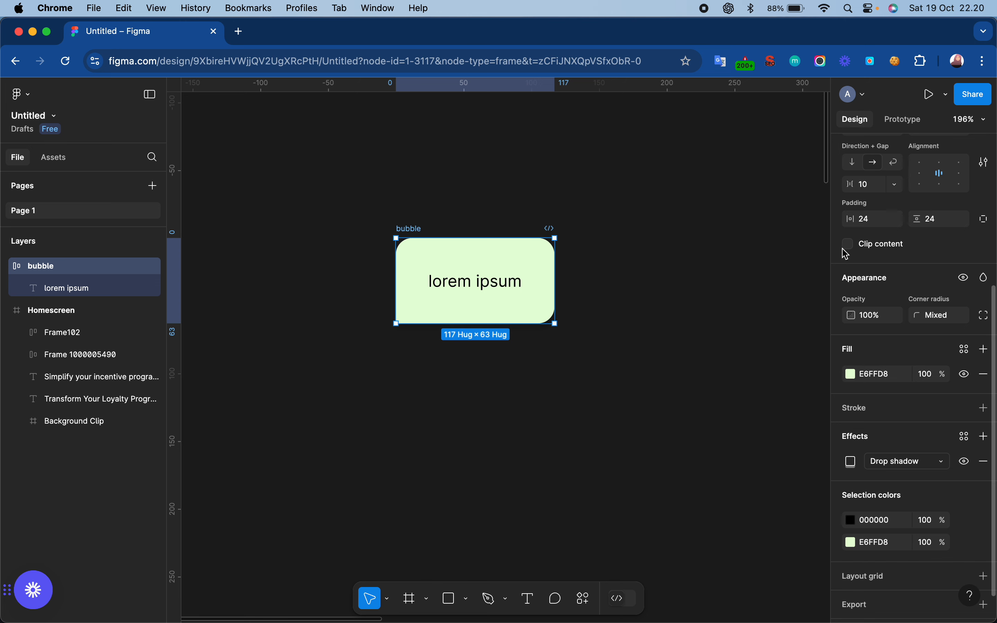
- Turn the bubble frame into a component and move it slightly up on the canvas
scroll(846, 255, "up", 5)
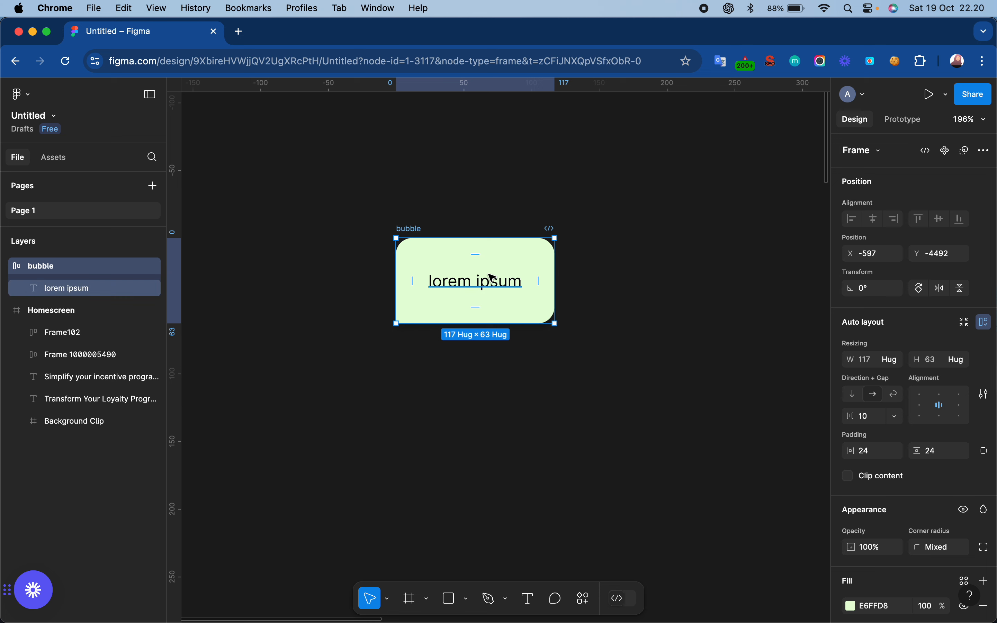
left_click(947, 152)
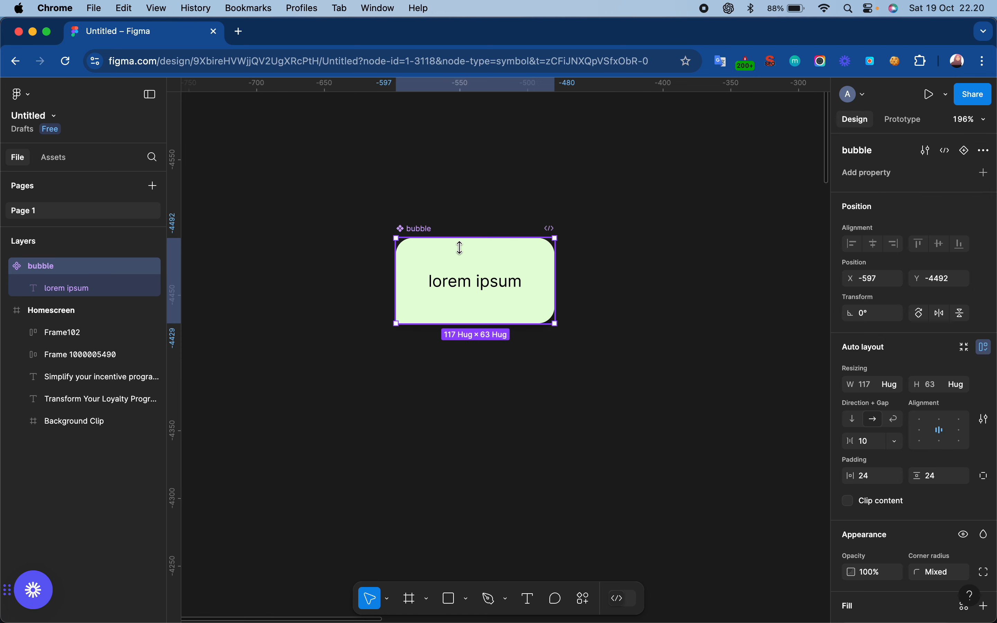
left_click_drag(429, 232, 424, 175)
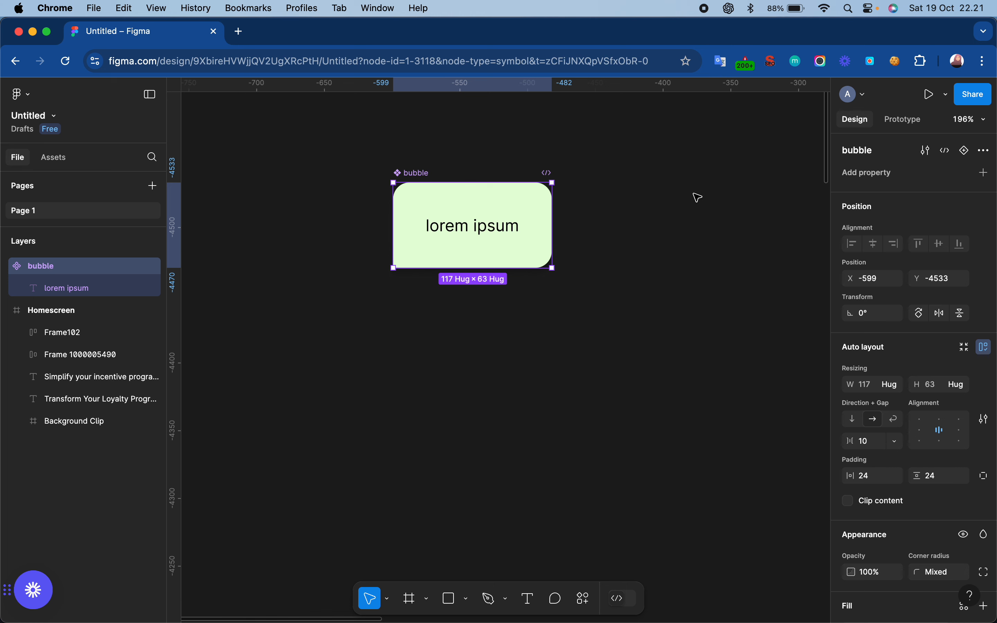
- Add a second variant to the bubble component and name the Default variant "green"
left_click(966, 151)
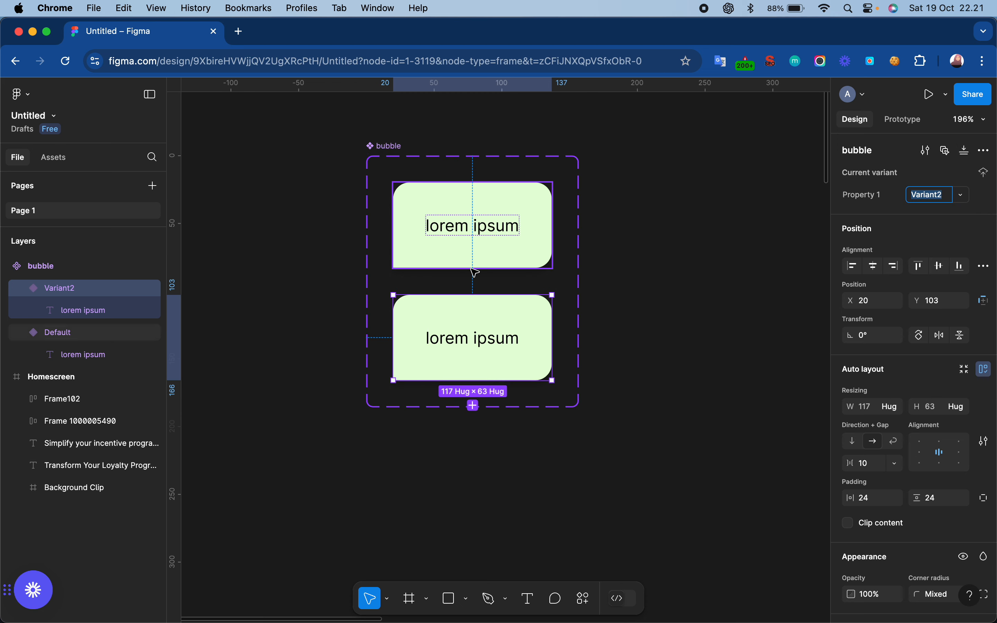
left_click(499, 244)
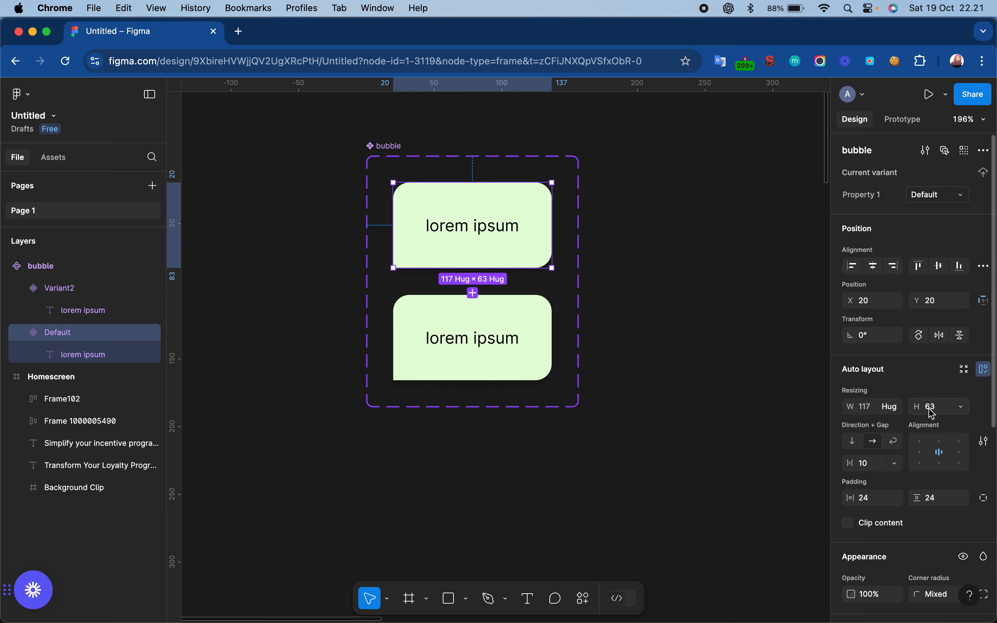
scroll(934, 413, "down", 10)
scroll(933, 413, "up", 10)
double_click(931, 201)
type("green")
key("Return")
- Rename the second variant of the bubble component as "white"
left_click(474, 344)
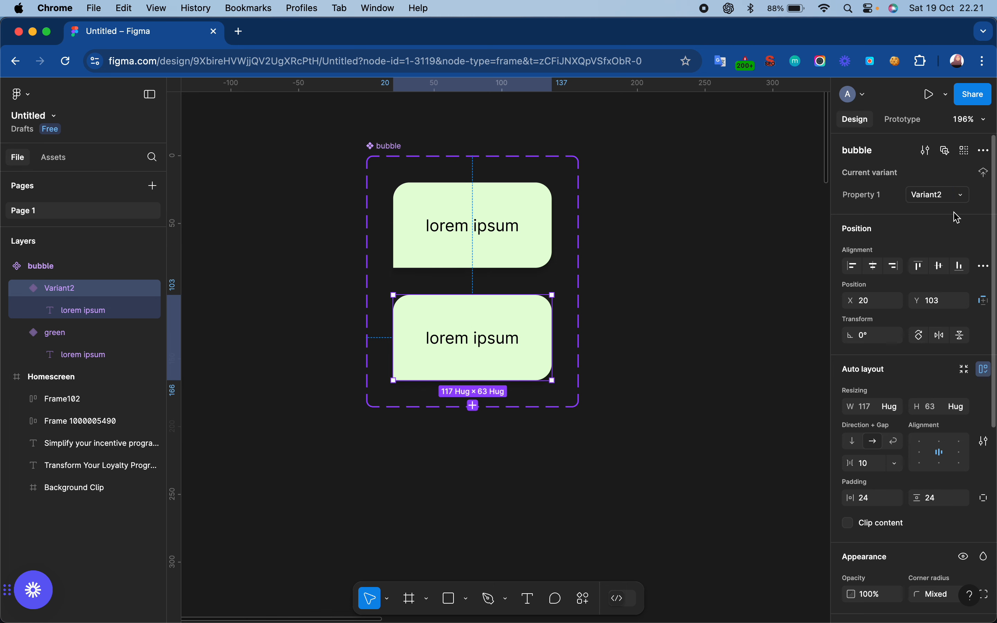
left_click(937, 198)
type("white")
key("Return")
- Change the white variant's fill colour to FFFFFF
scroll(884, 356, "down", 5)
left_click(868, 350)
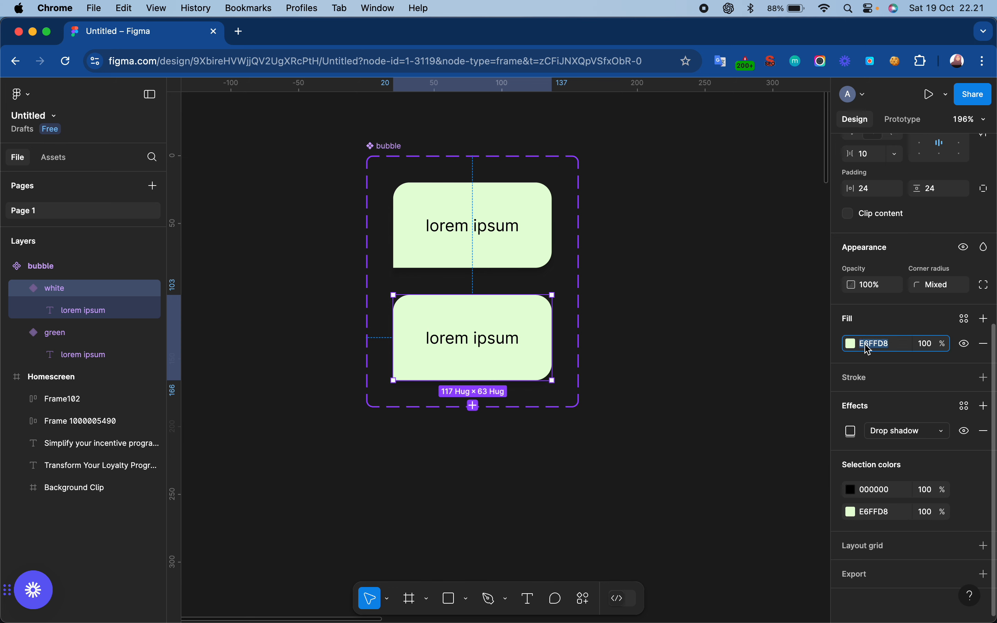
type("fff")
key("Return")
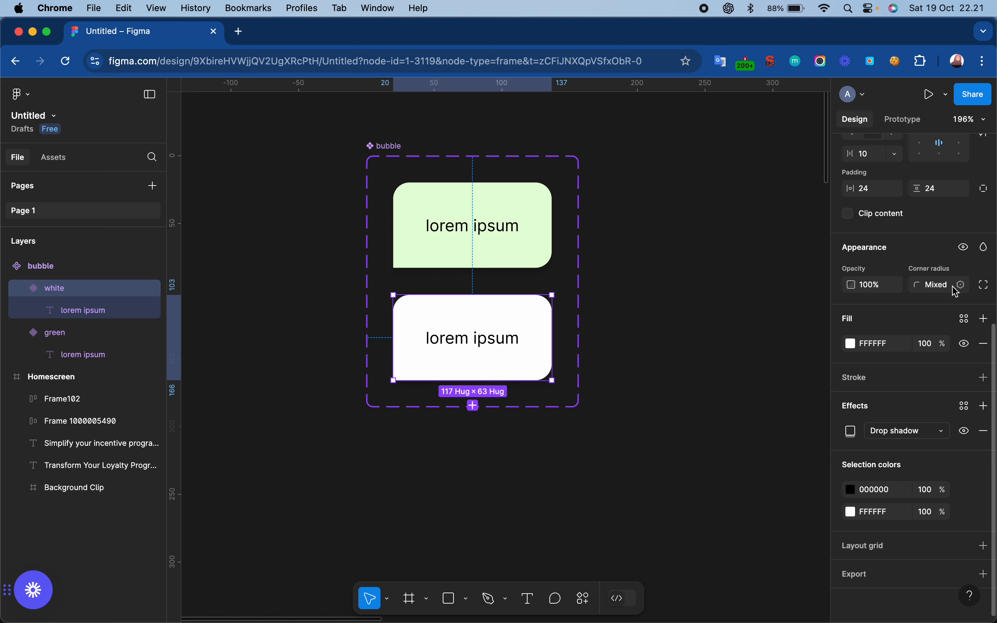
- Set the white variant's bottom-right corner radius to 0 and its bottom-left corner radius to 12
left_click(984, 284)
left_click(774, 329)
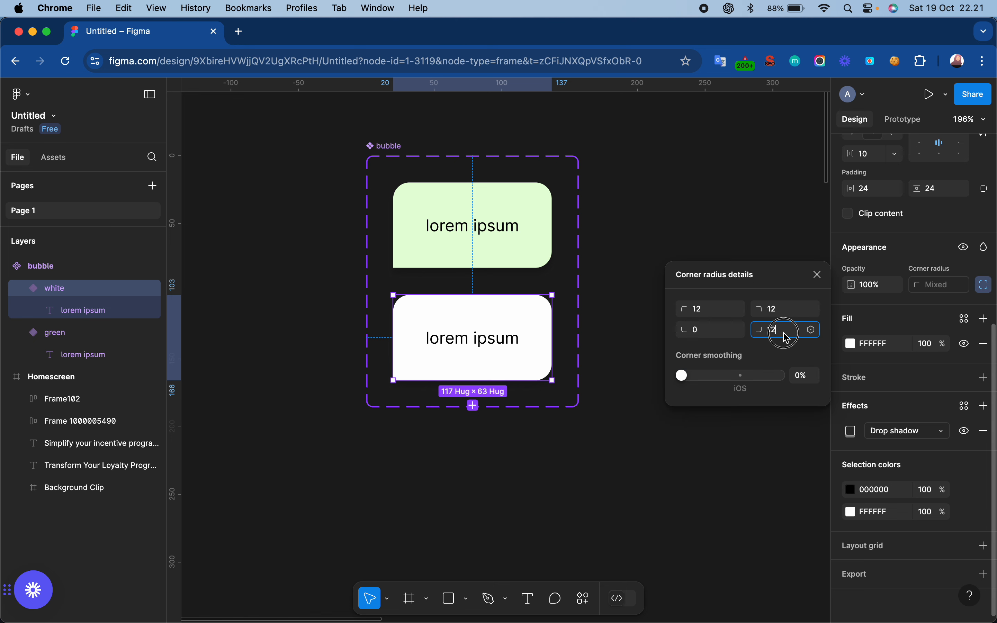
type("0")
key("Return")
left_click(701, 330)
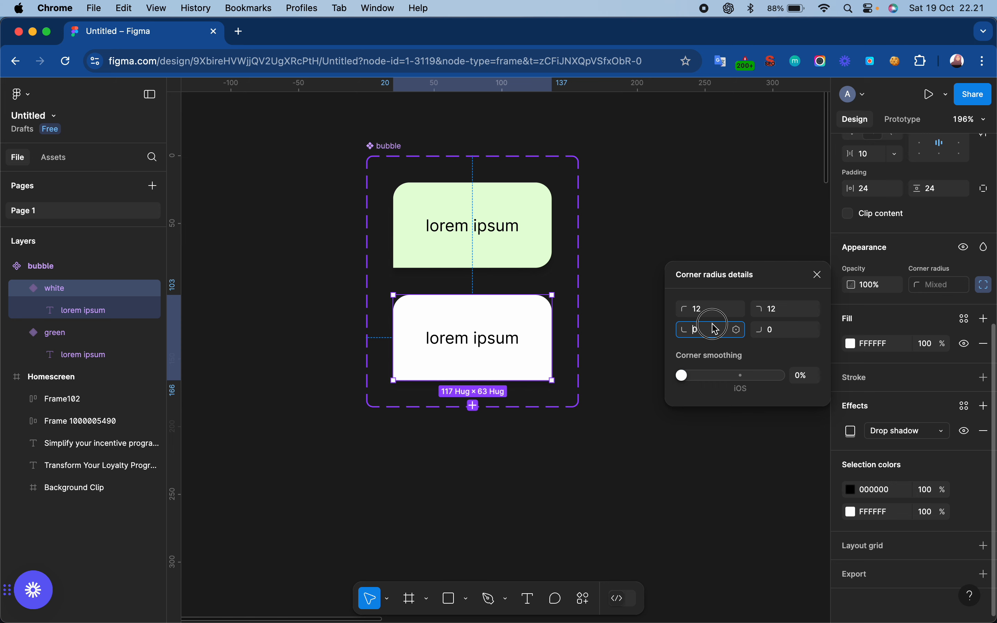
type("12")
key("Return")
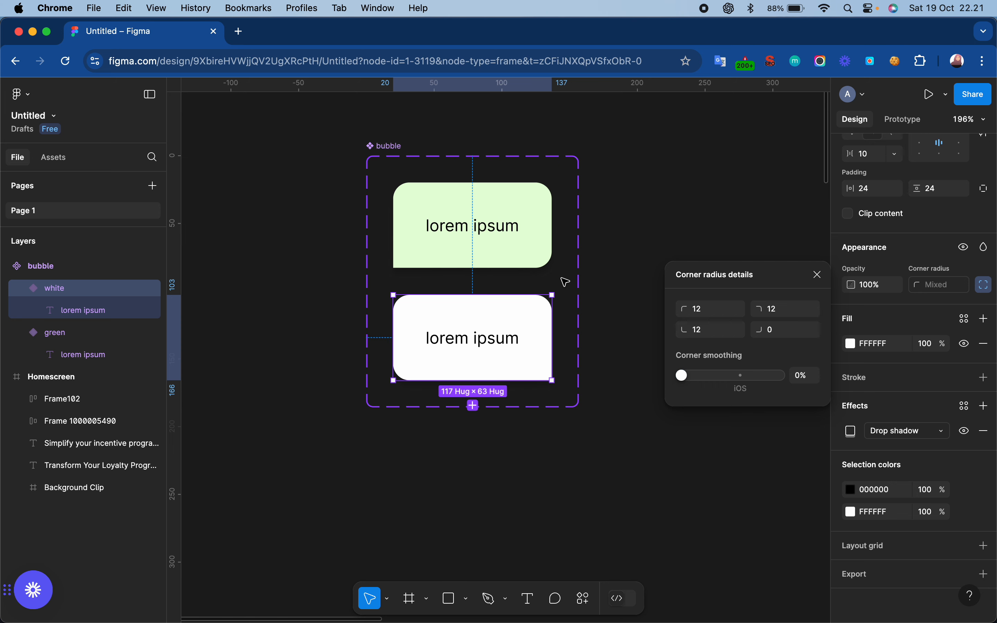
left_click(609, 207)
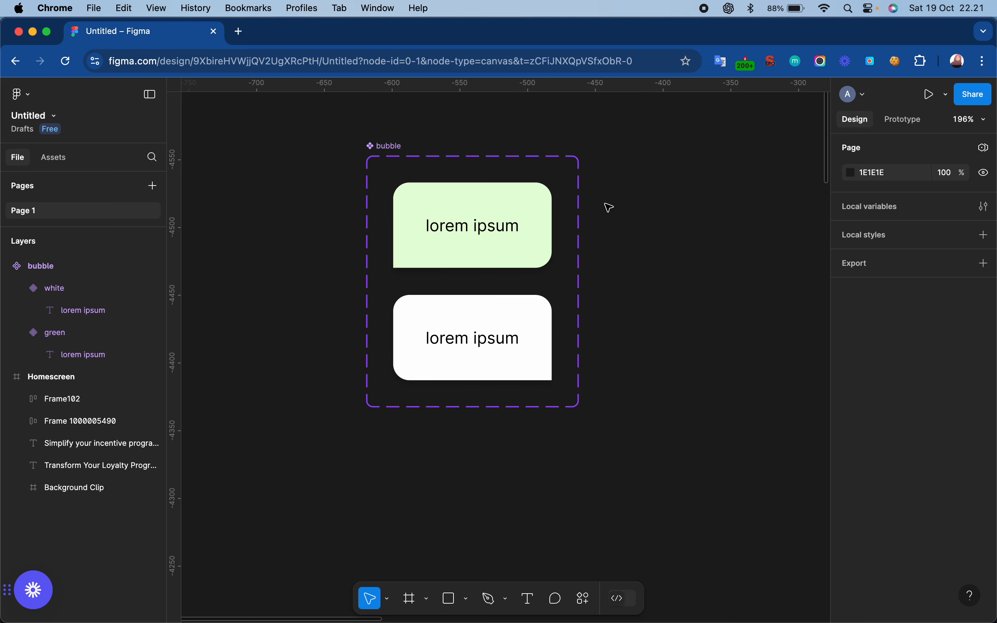
scroll(609, 207, "down", 2)
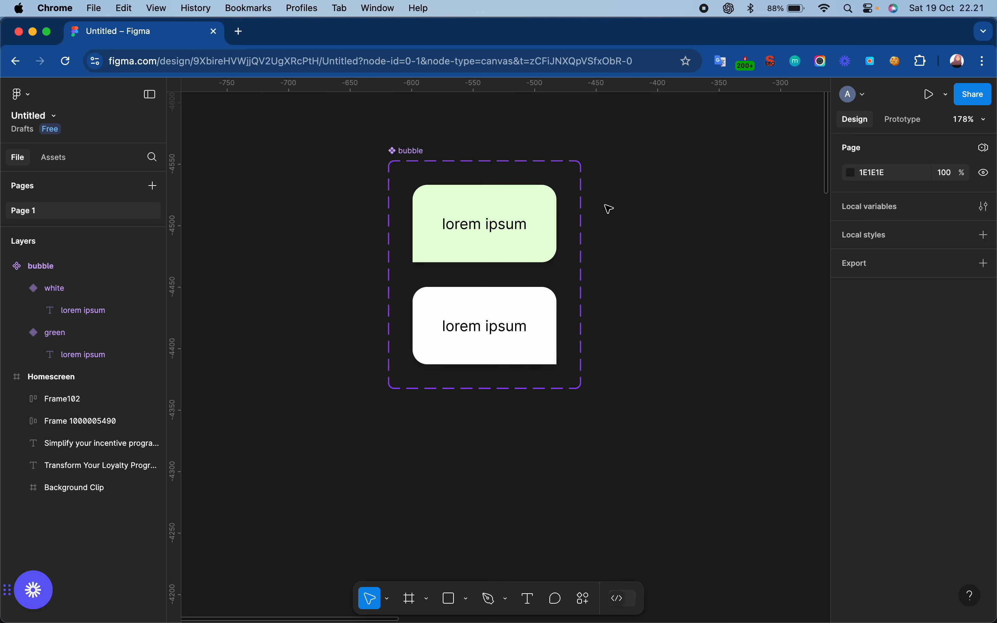
left_click(486, 231)
left_click(630, 285)
- Draw a square frame about 155 by 155 beside the bubble component set
scroll(632, 287, "right", 5)
scroll(632, 287, "up", 1)
scroll(633, 287, "down", 3)
scroll(633, 287, "up", 4)
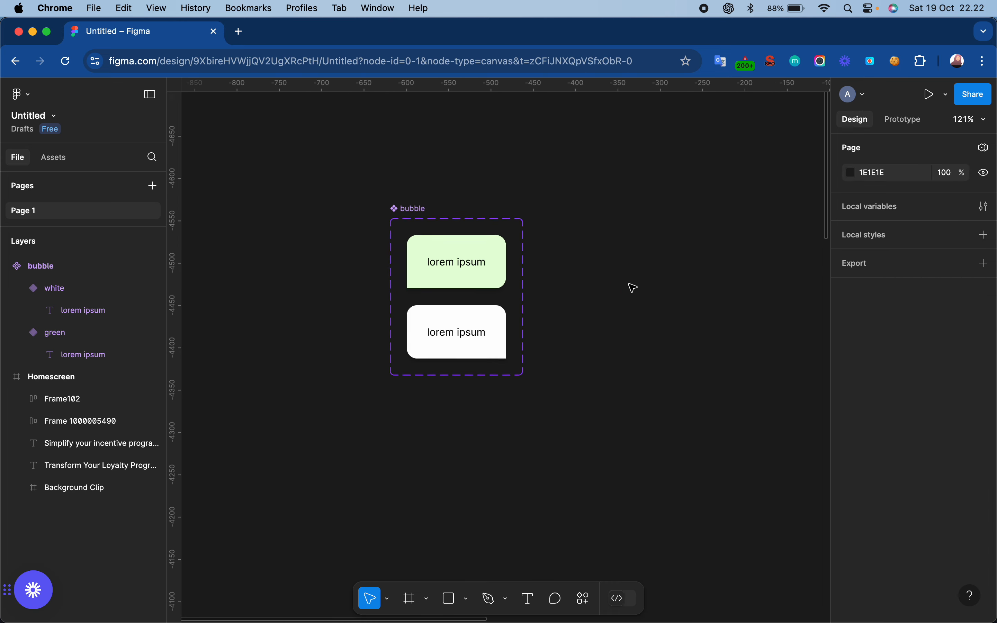
scroll(633, 288, "down", 1)
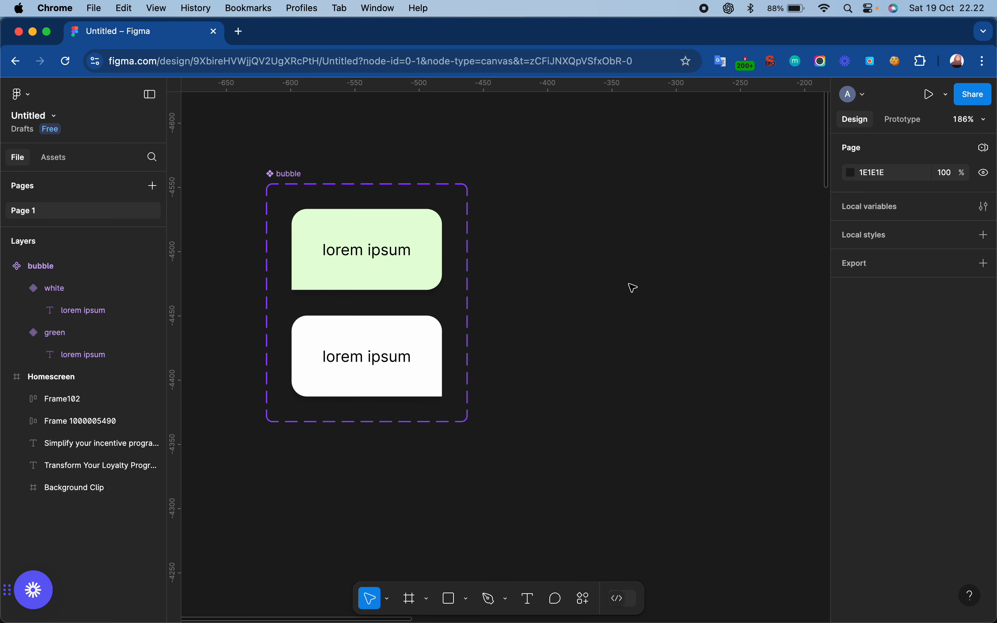
left_click(409, 599)
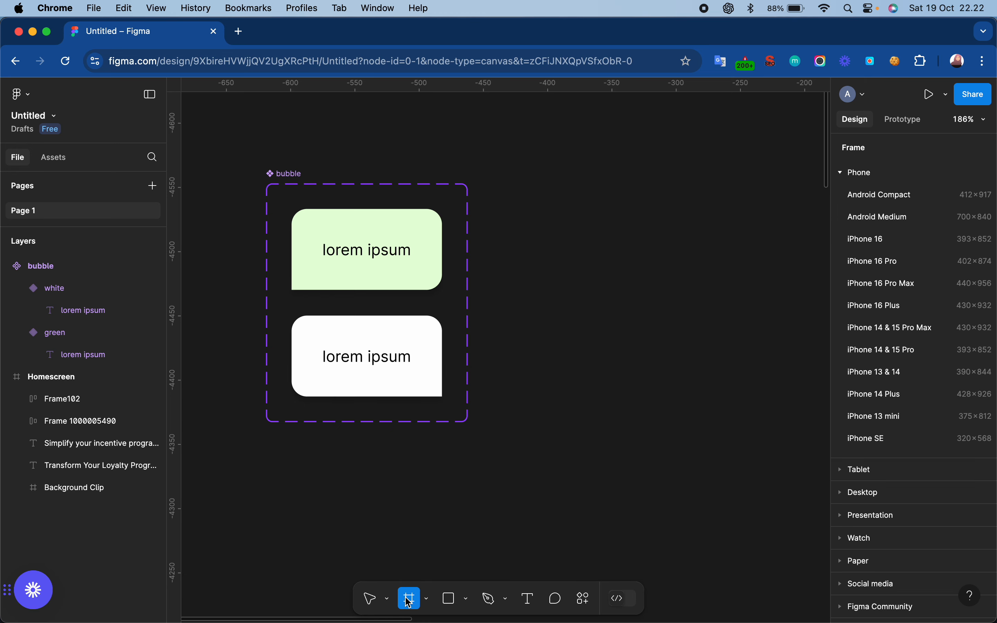
left_click(527, 240)
left_click_drag(527, 239, 584, 268)
left_click_drag(639, 329, 708, 378)
left_click(686, 445)
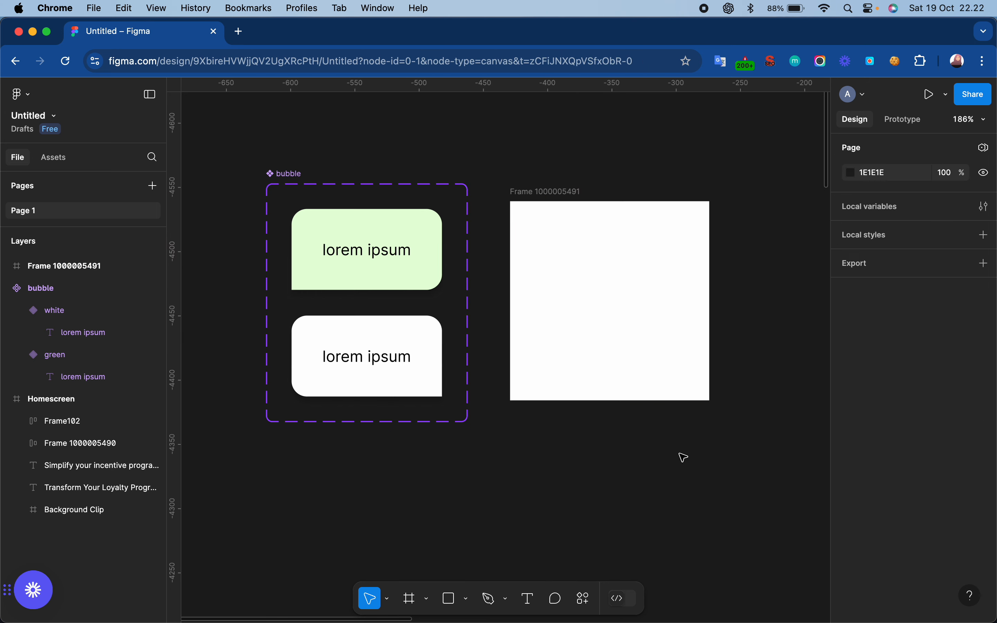
- Paste a copy of the white bubble variant into the new frame and move it to the frame's upper part
left_click(391, 243)
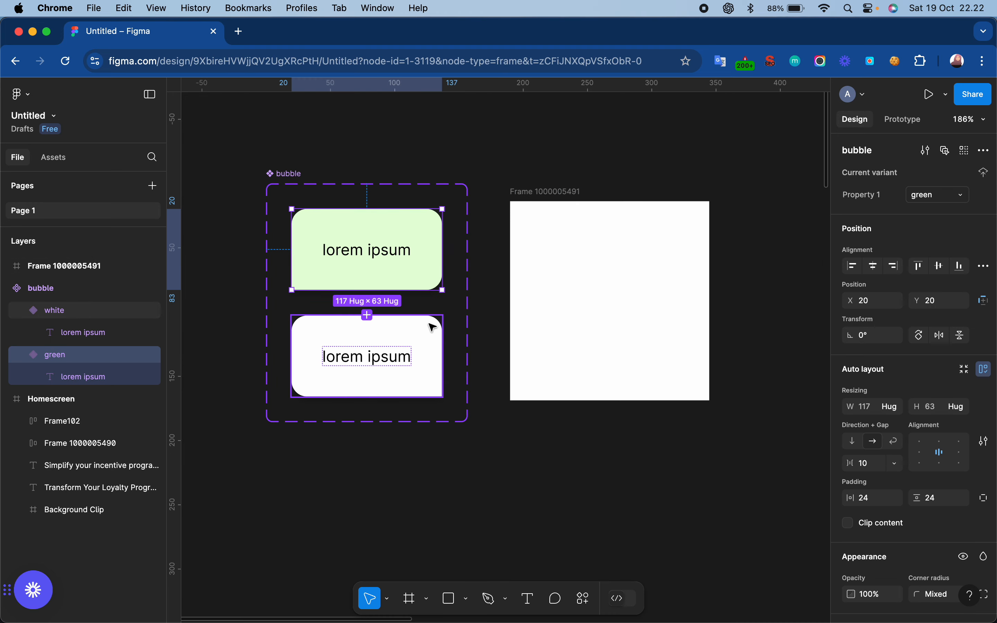
left_click(426, 339)
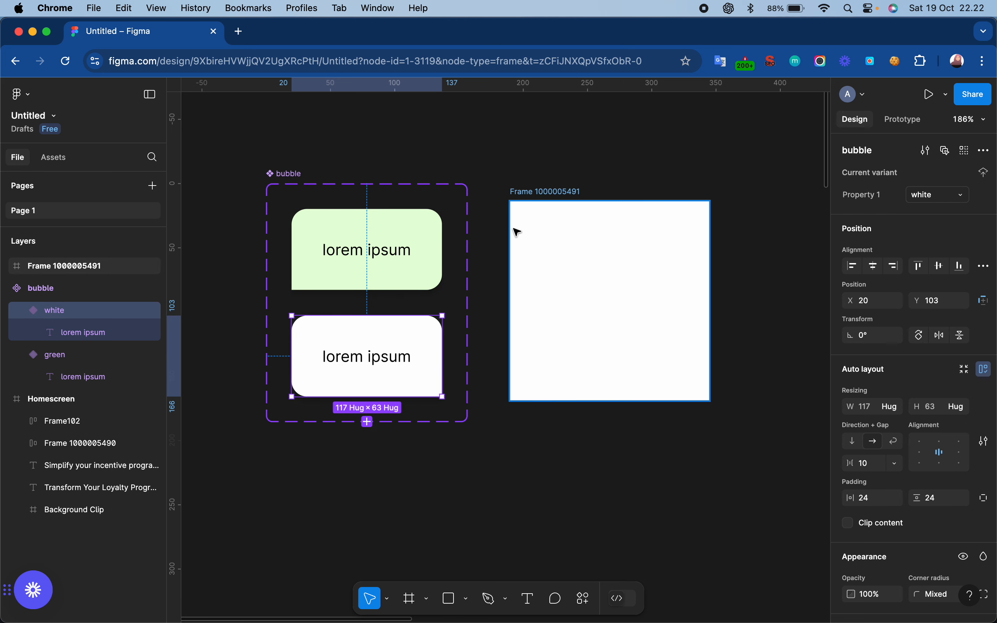
left_click(543, 192)
key("super+v")
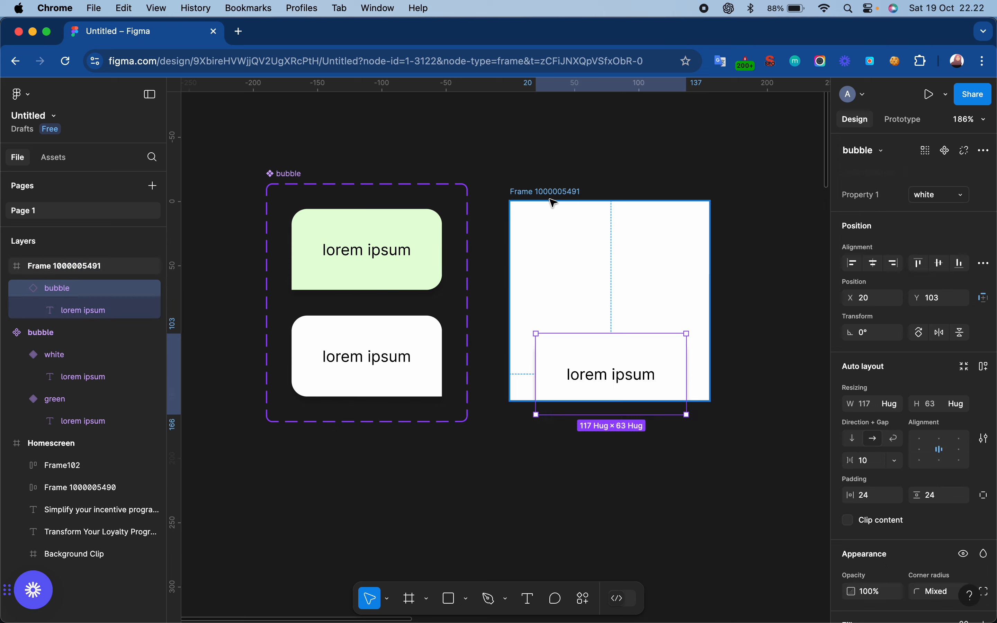
left_click_drag(622, 361, 636, 238)
- Paste a copy of the green bubble variant into the frame and place it below the white bubble
left_click(340, 269)
left_click(517, 202)
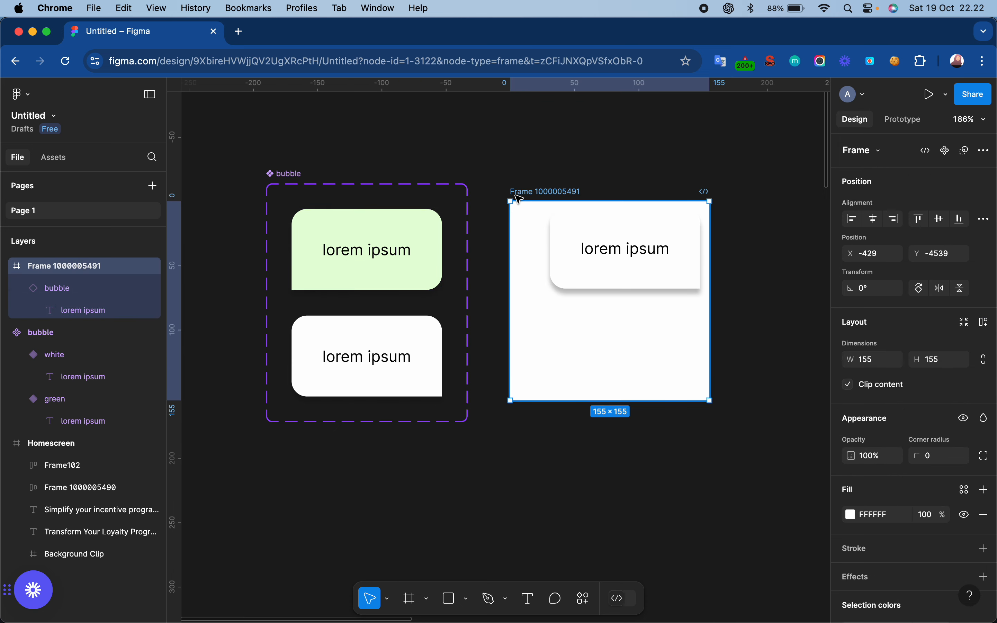
key("super+v")
left_click_drag(637, 267, 623, 344)
mouse_move(670, 249)
left_mouse_down()
mouse_move(683, 245)
mouse_move(673, 252)
left_mouse_up()
- Shorten the frame from its bottom edge to a height of about 153
left_click(543, 197)
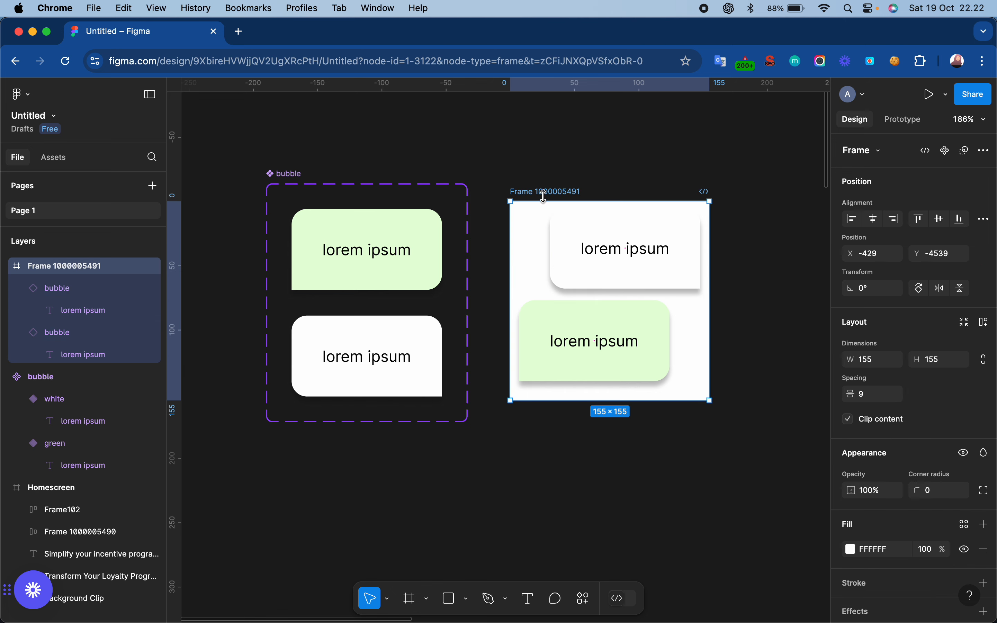
left_click_drag(610, 401, 611, 398)
left_click(663, 436)
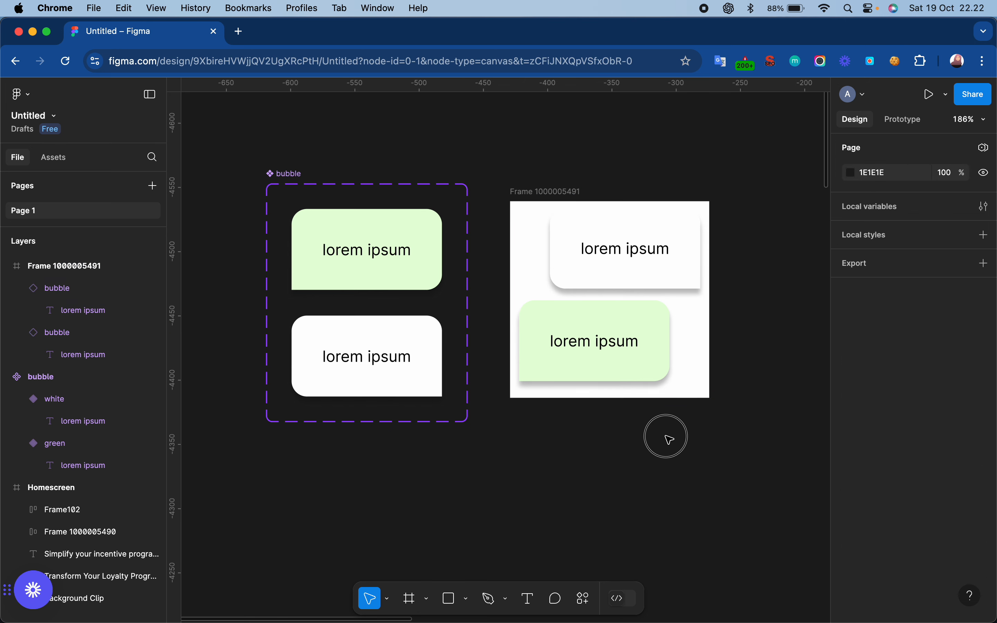
- Delete the green bubble instance from the frame
scroll(670, 439, "right", 5)
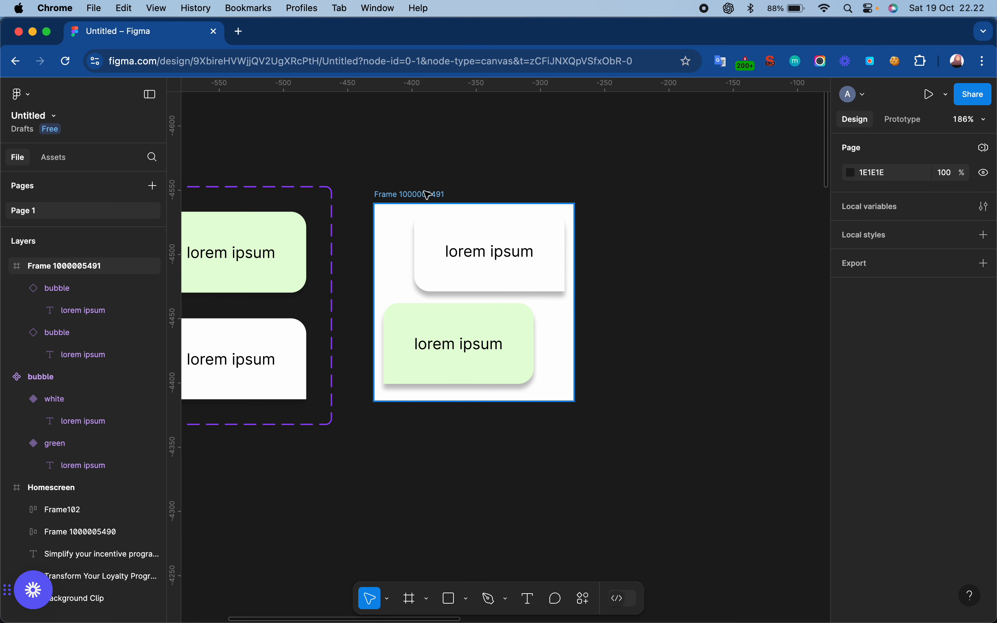
left_click(498, 250)
left_click(498, 348)
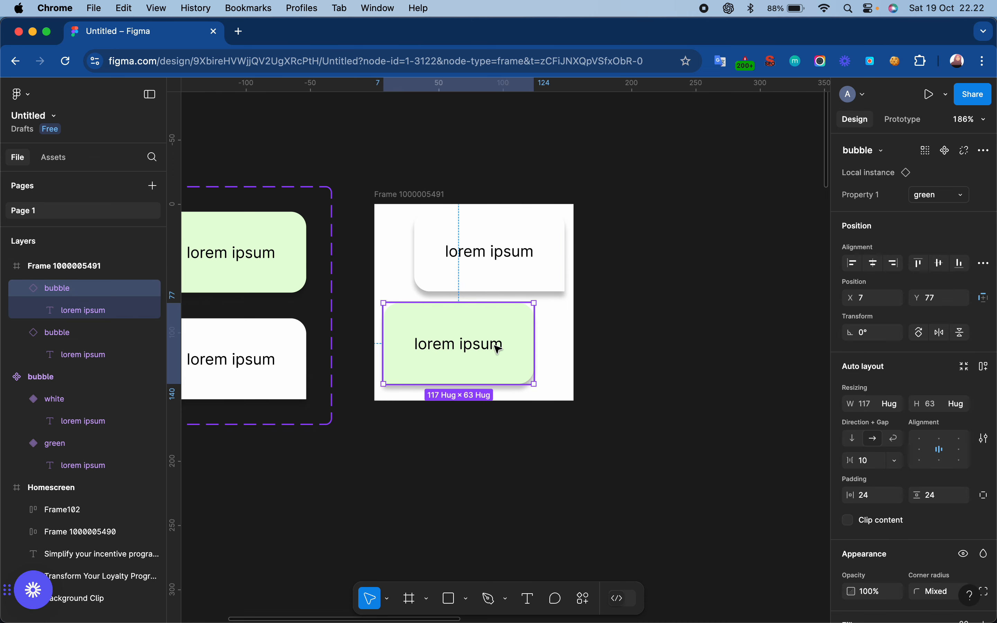
key("Delete")
- Move the white bubble instance down and align it to the right and bottom edges of its frame
left_click(532, 234)
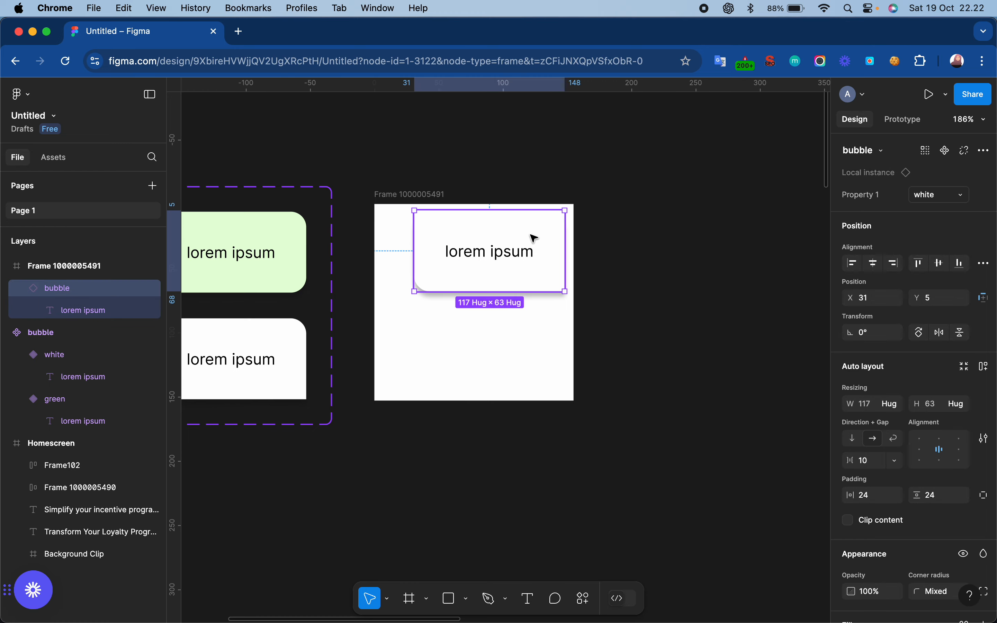
left_click_drag(539, 235, 540, 371)
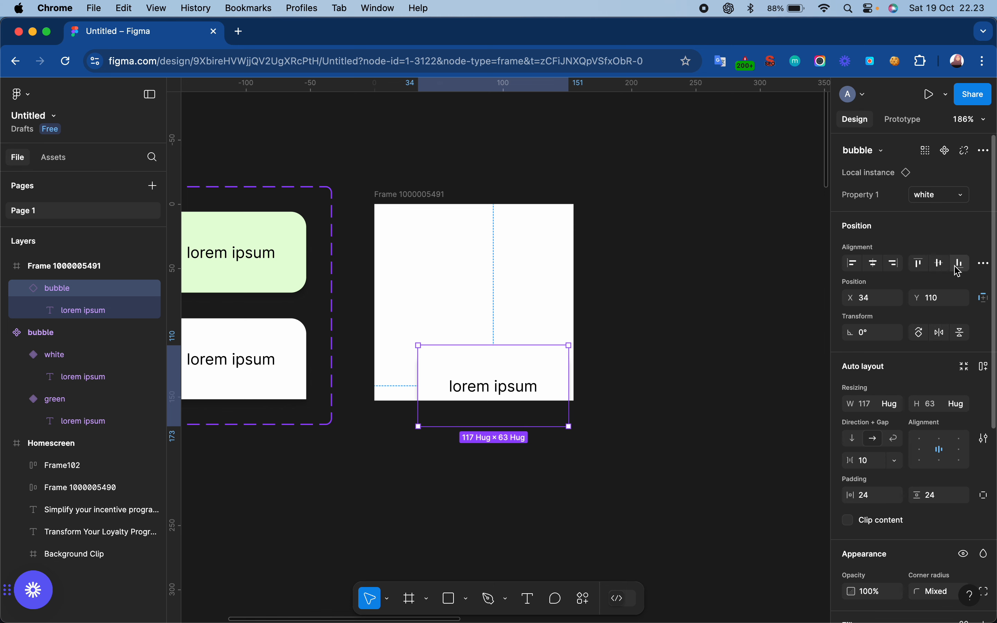
left_click(899, 273)
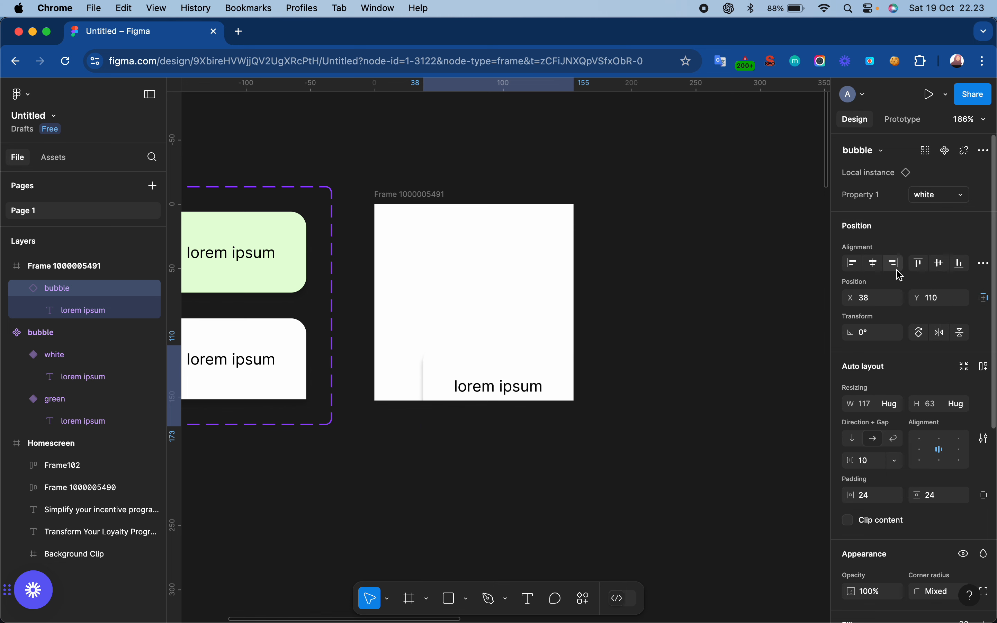
left_click(965, 269)
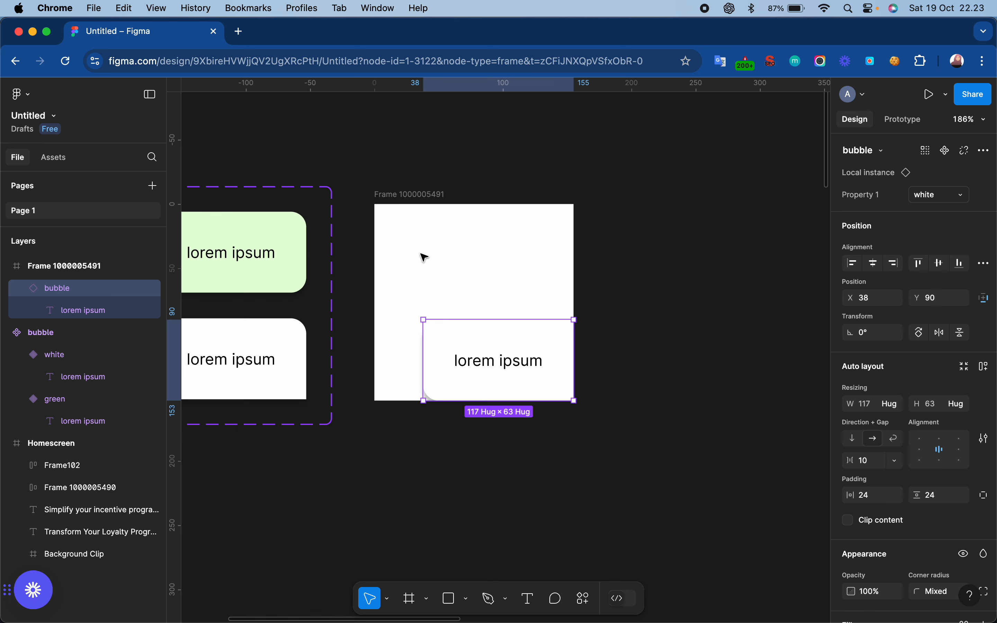
- Set the white bubble instance's Y position to 154, just below the frame's bottom edge
left_click(943, 300)
type("93")
key("Return")
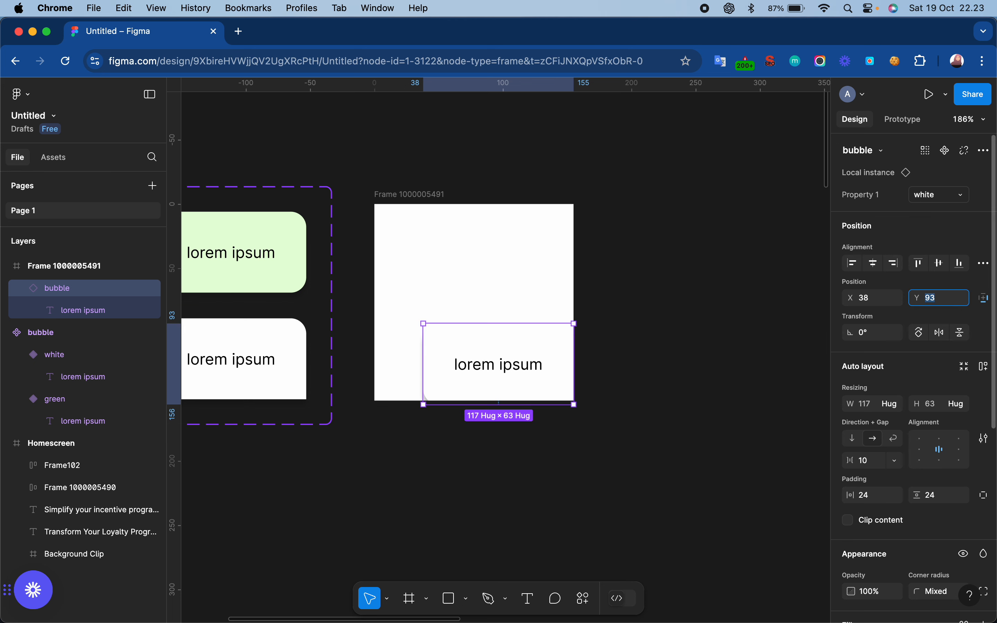
key("Return")
left_click(933, 304)
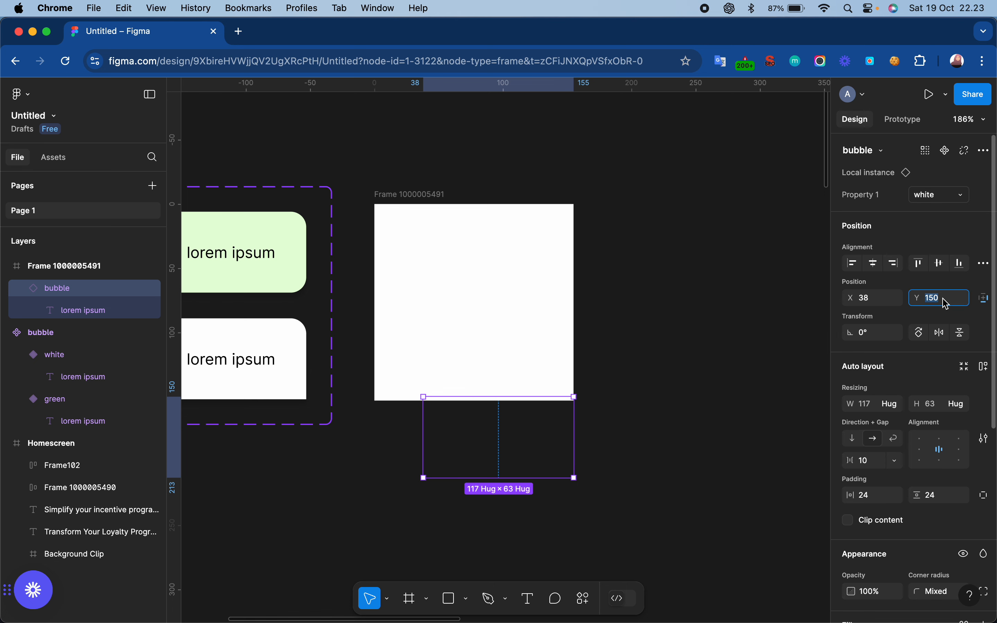
type("156")
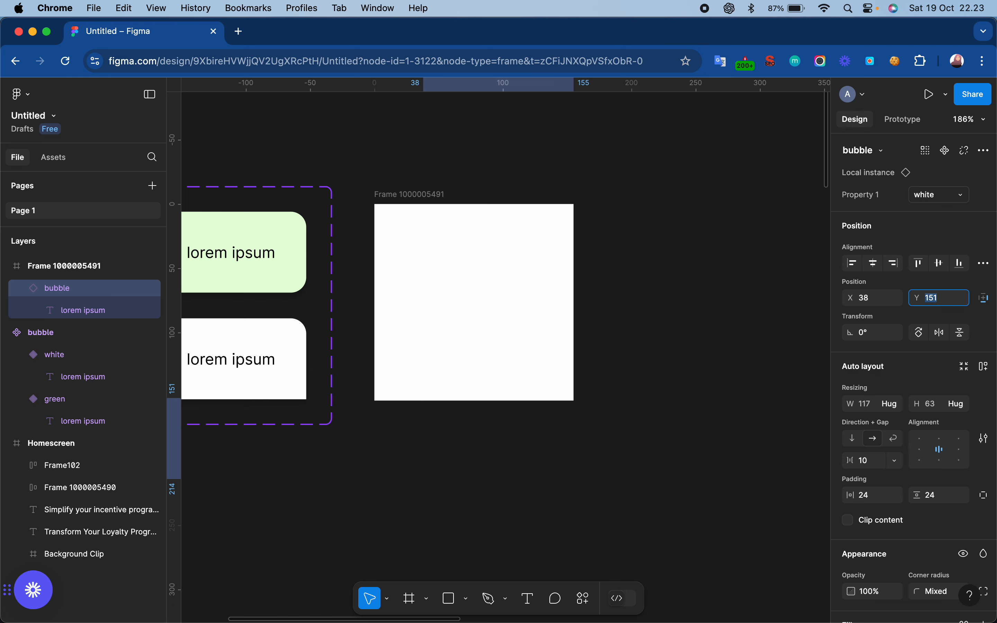
key("Return")
key("Down")
key("Up")
key("Down")
key("Down")
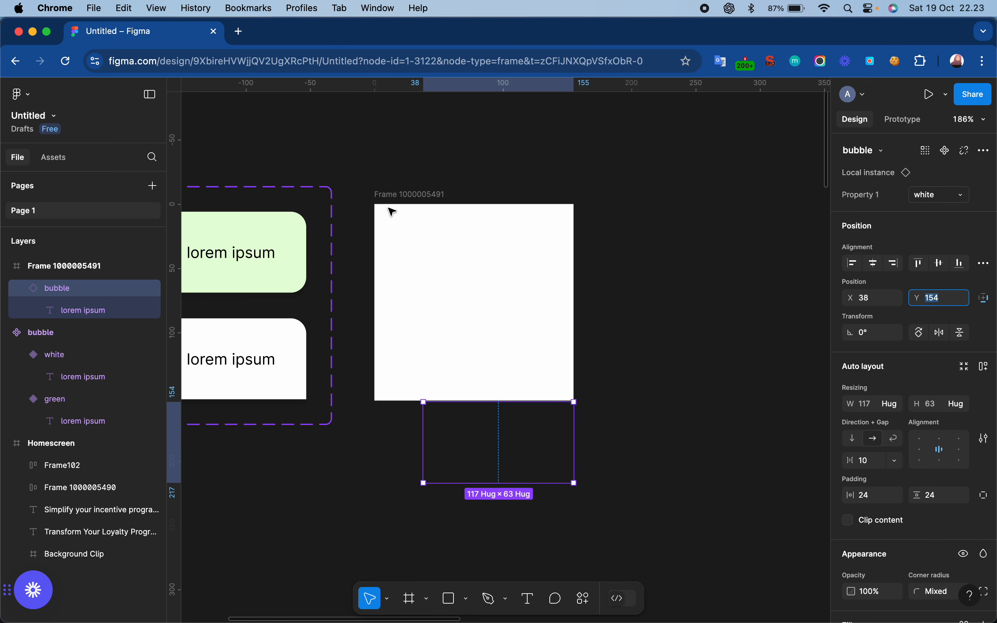
- Duplicate the frame holding the white bubble and move the copy closer beside the original, level with it
left_click(409, 196)
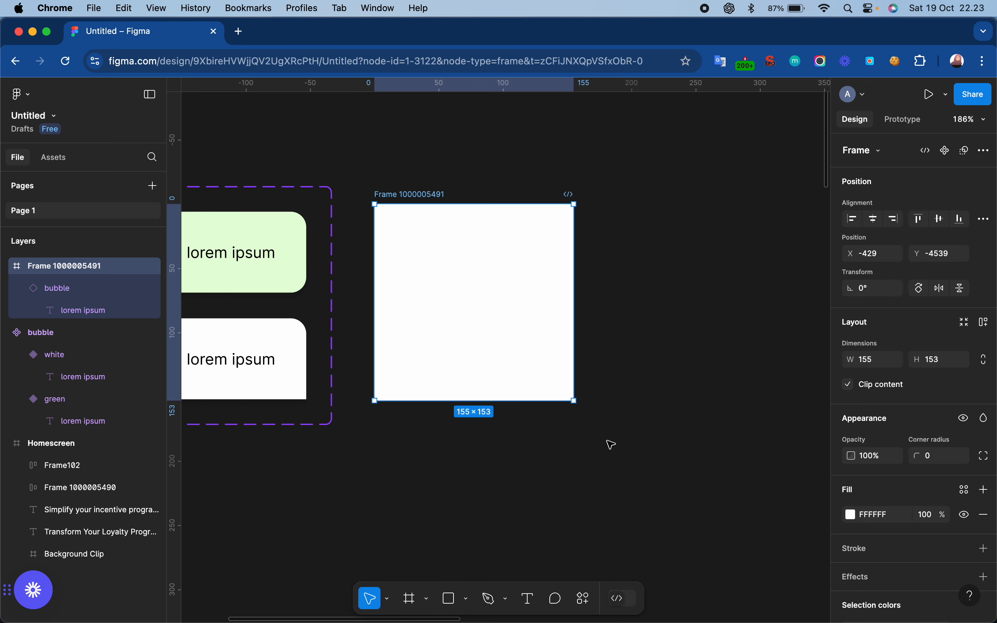
left_click(714, 353)
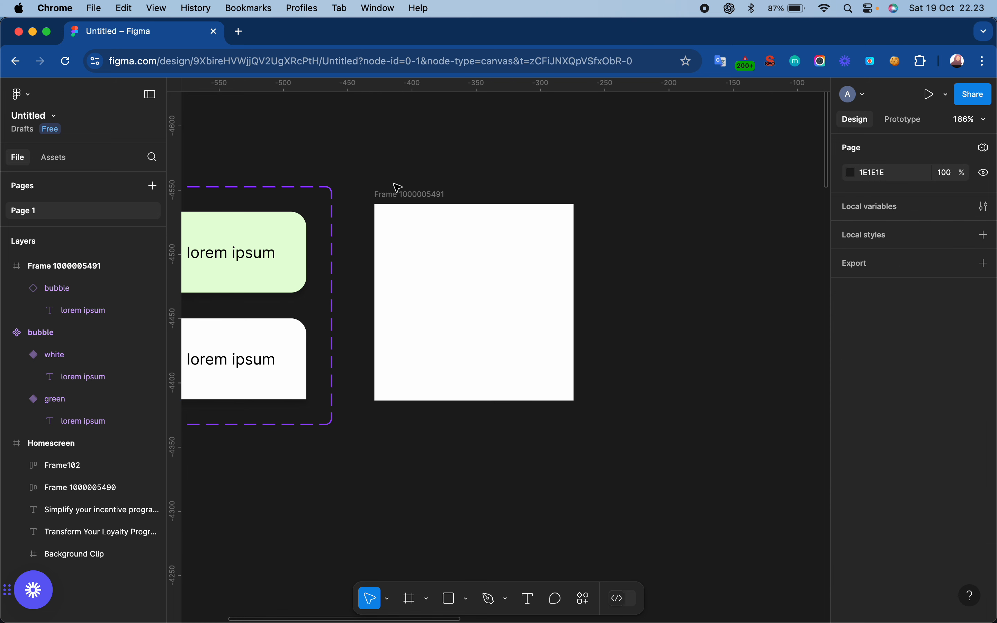
left_click(406, 201)
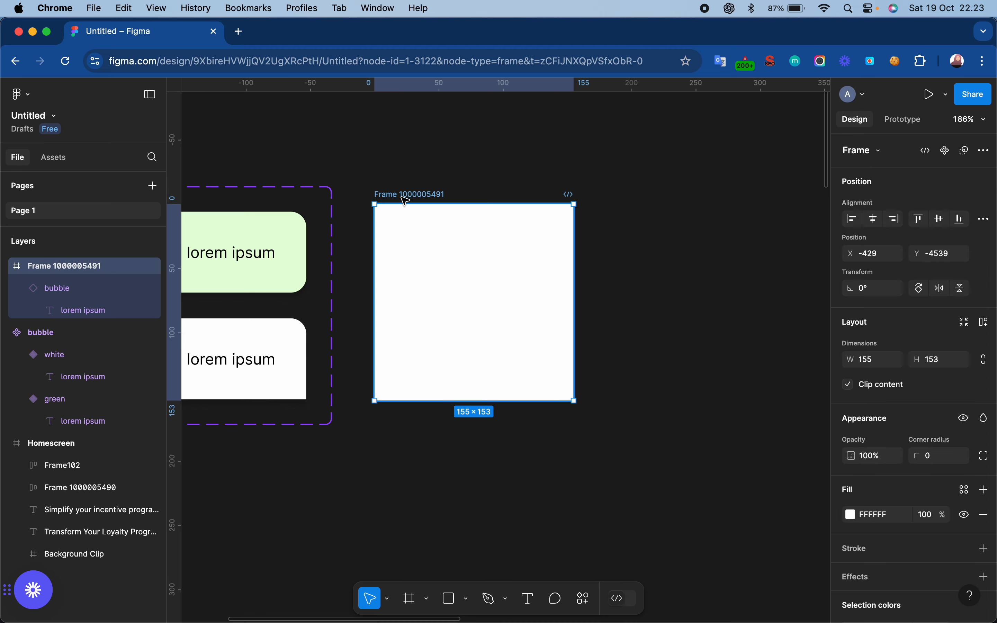
key("super+d")
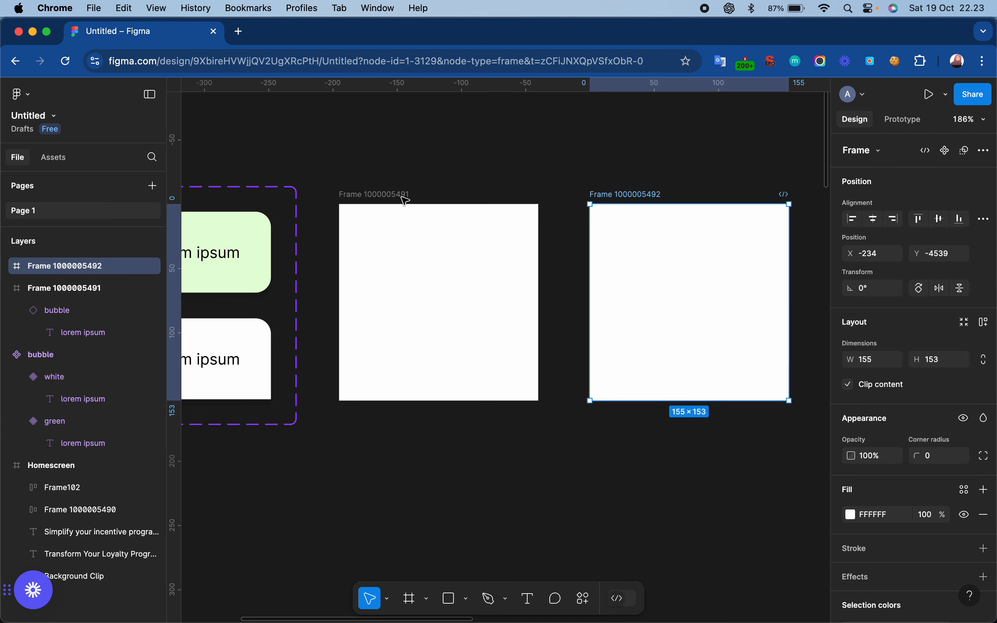
left_click(649, 194)
left_click_drag(648, 194, 610, 195)
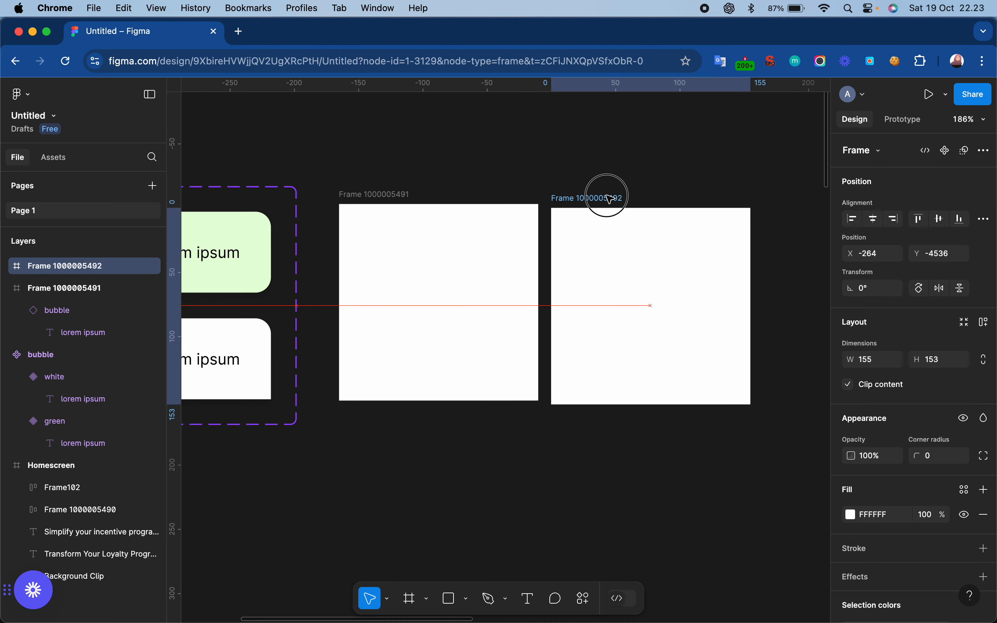
left_click(76, 316)
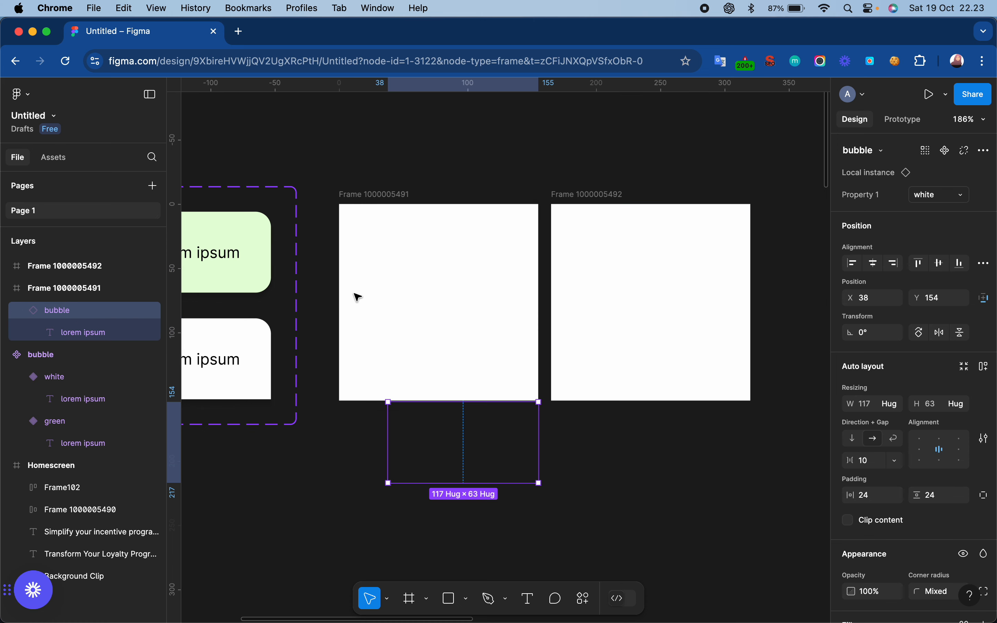
left_click(574, 195)
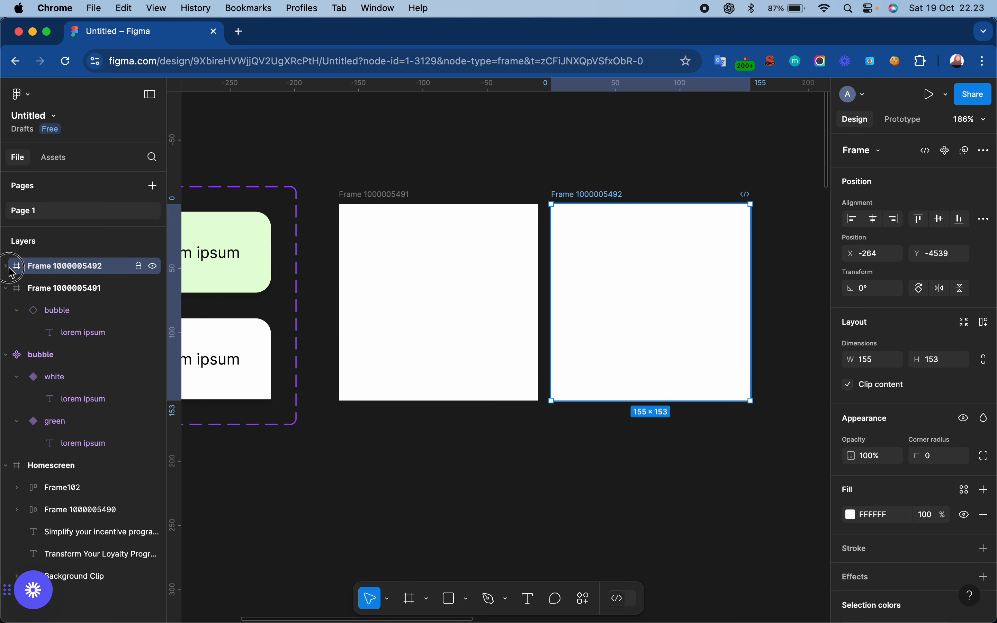
key("super+v")
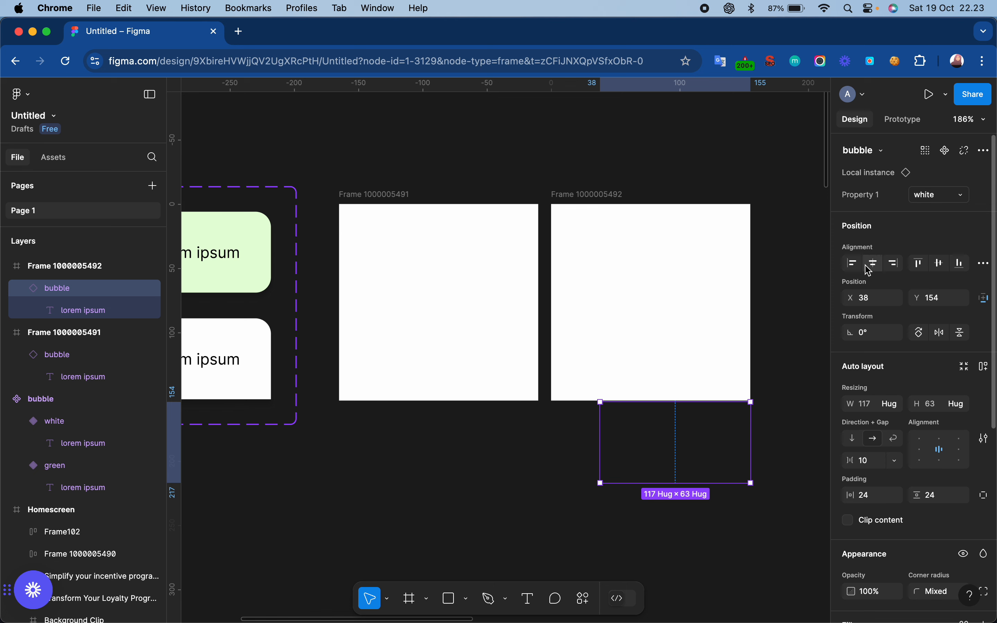
left_click(923, 270)
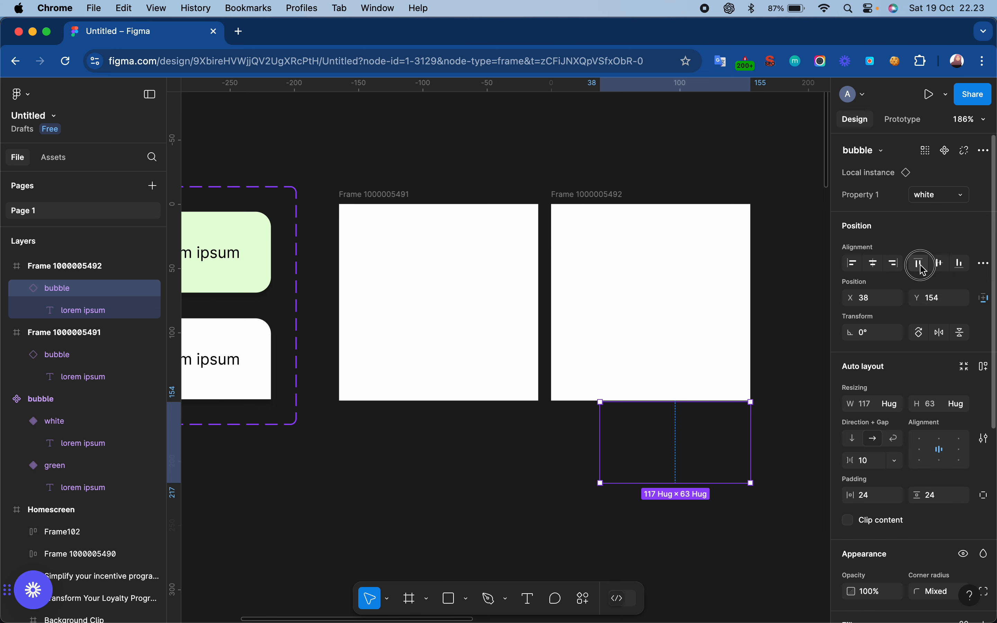
left_click(777, 334)
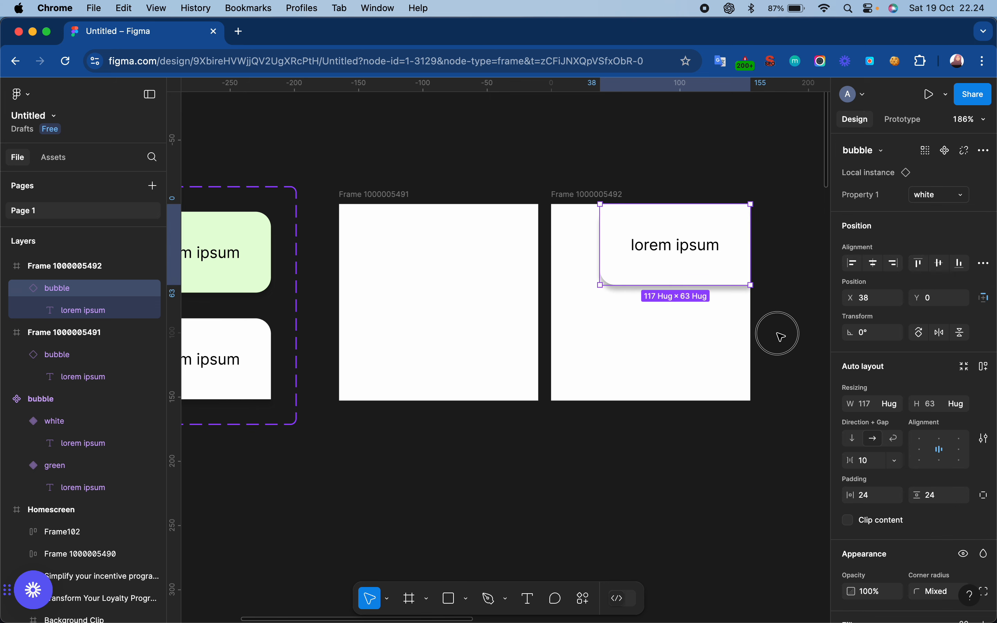
left_click(605, 194)
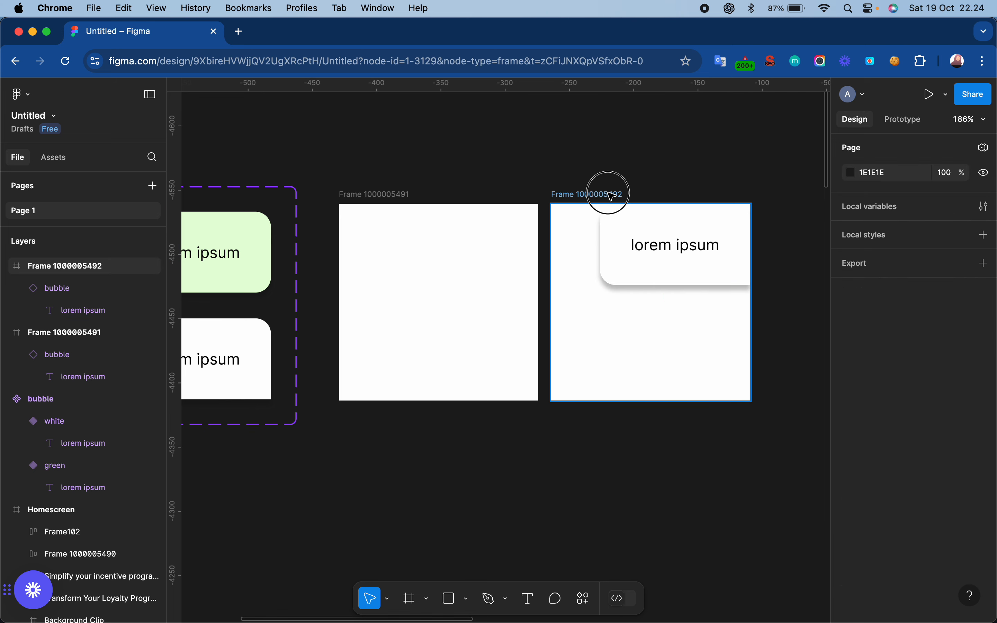
scroll(612, 196, "right", 5)
scroll(612, 197, "right", 1)
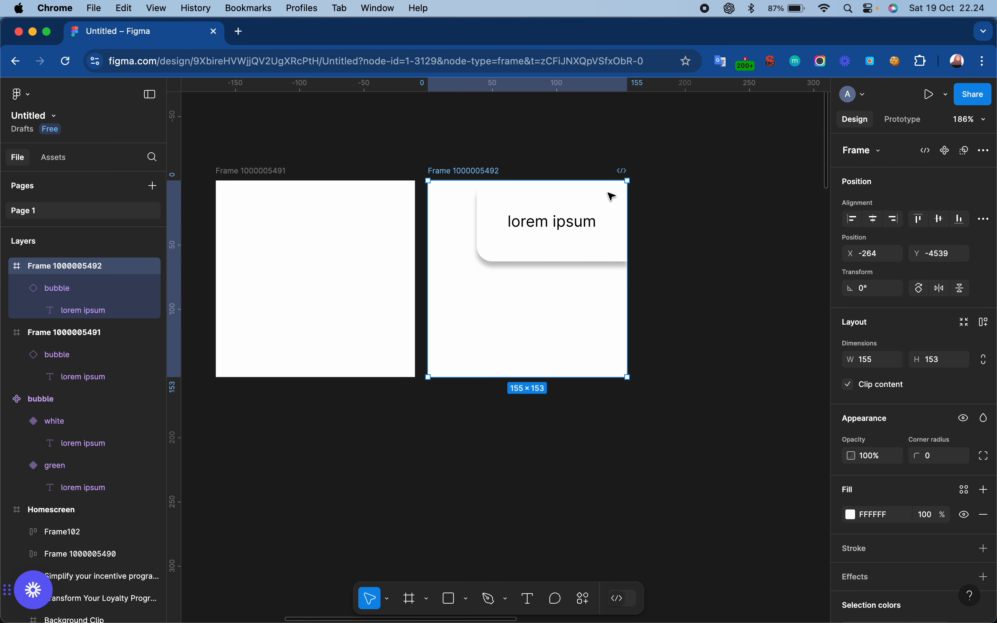
key("super+d")
scroll(611, 197, "left", 5)
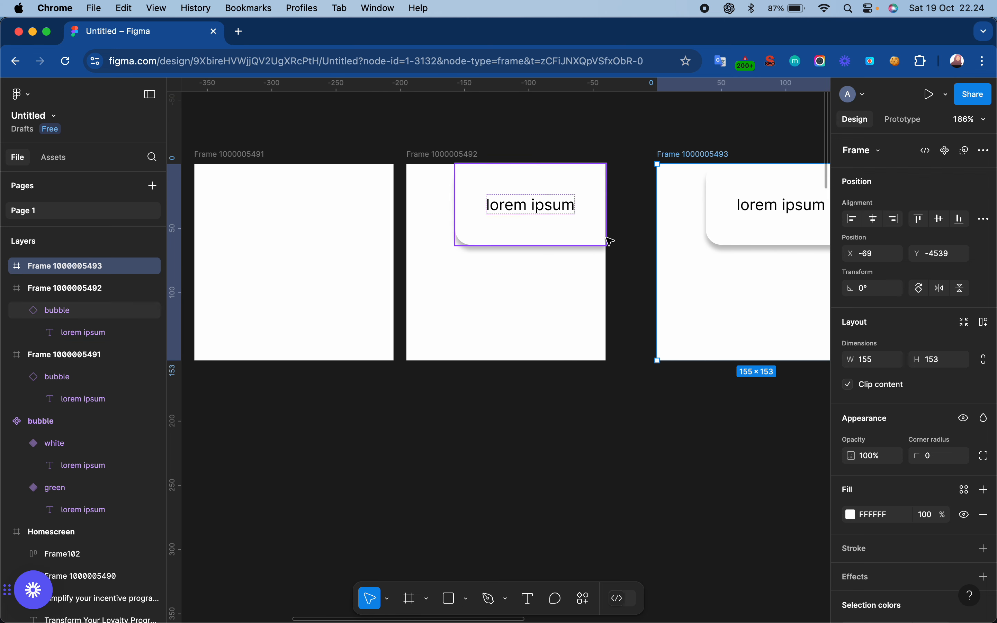
scroll(611, 242, "down", 3)
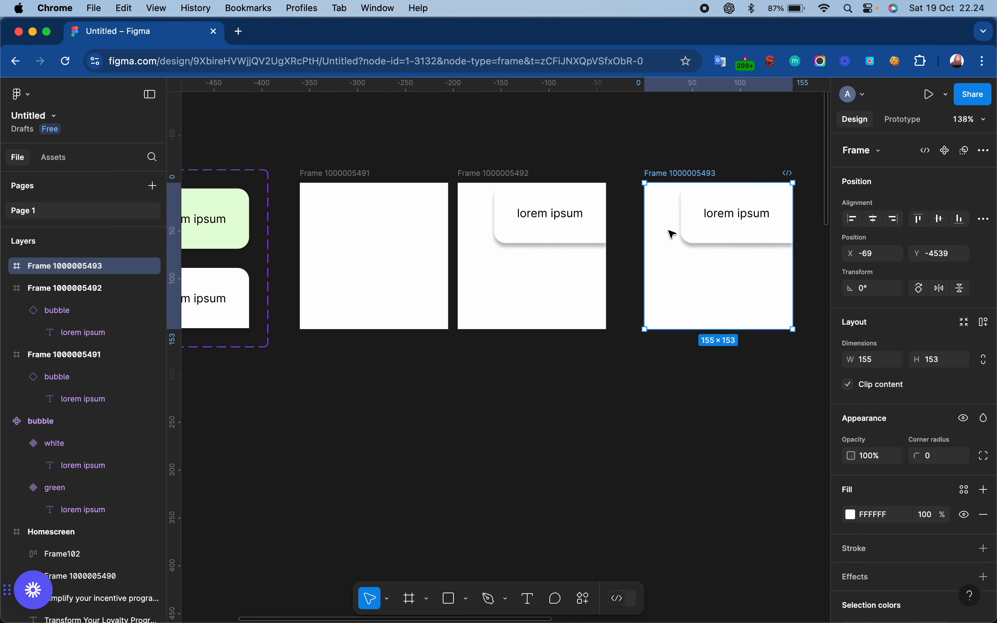
scroll(671, 233, "left", 5)
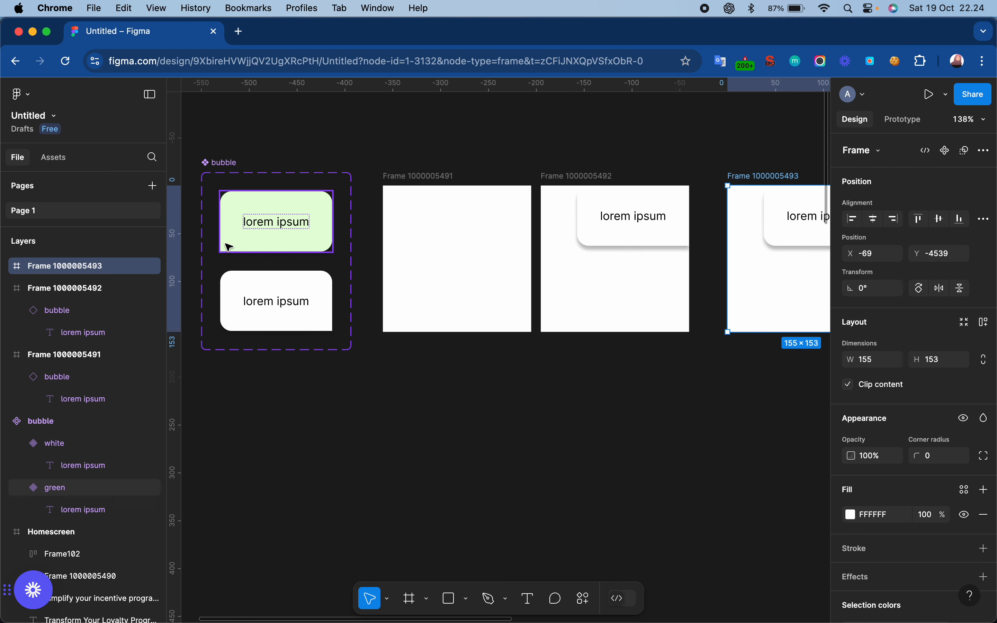
left_click(261, 225)
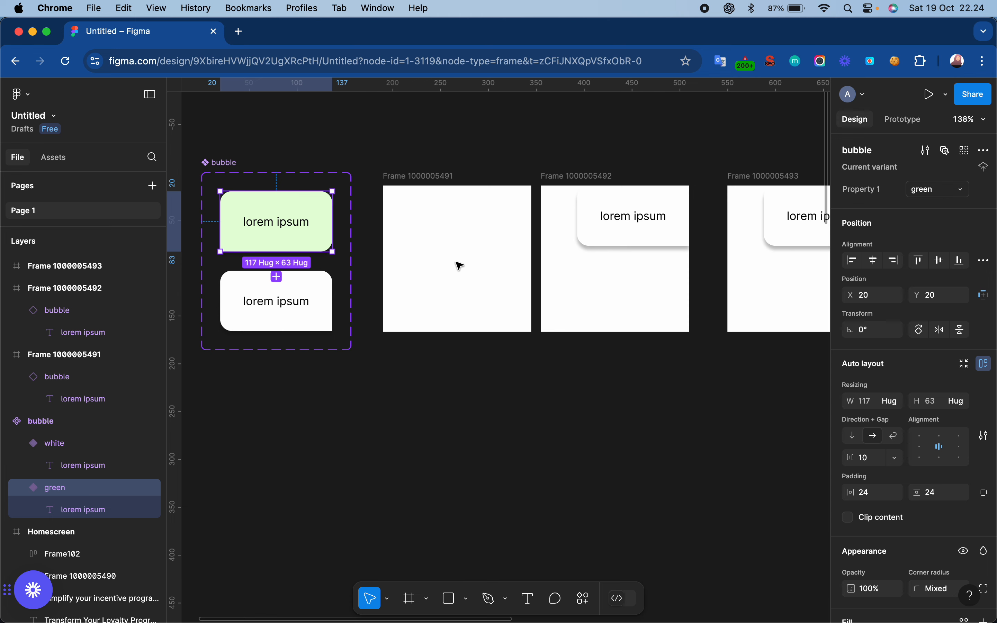
scroll(459, 264, "right", 5)
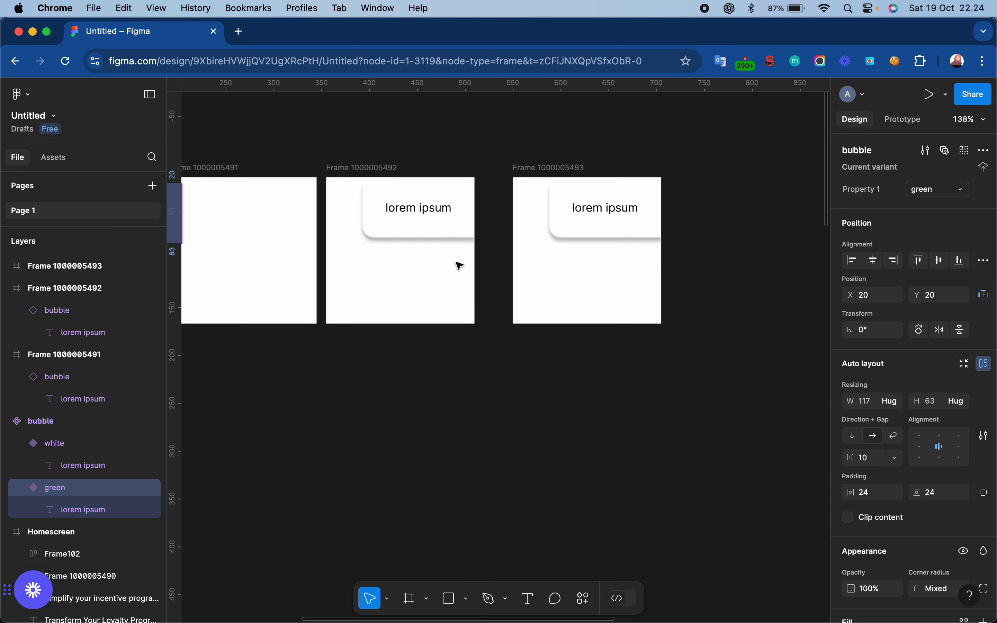
left_click(548, 169)
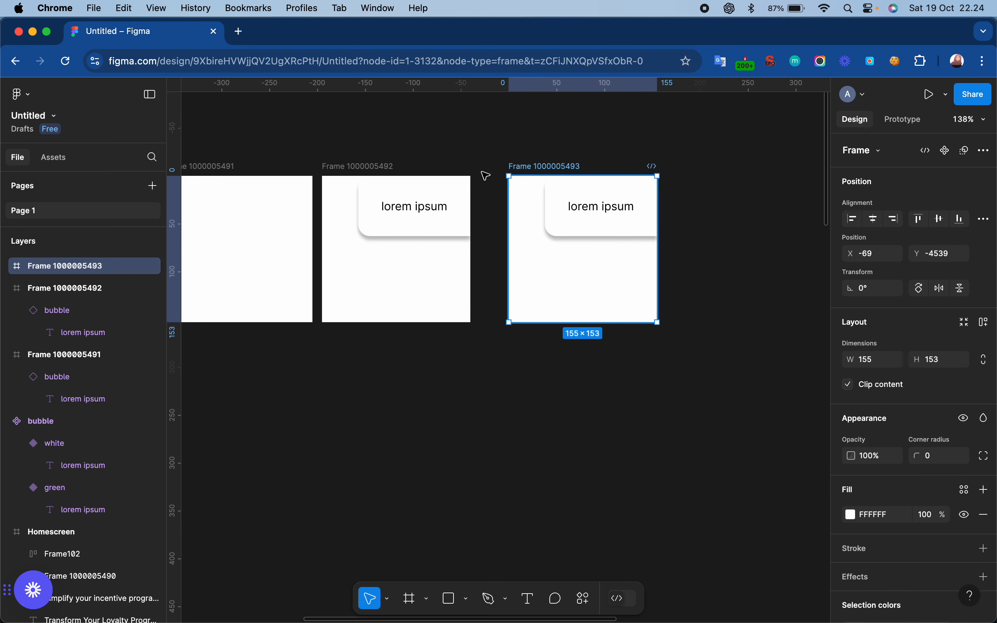
key("super+v")
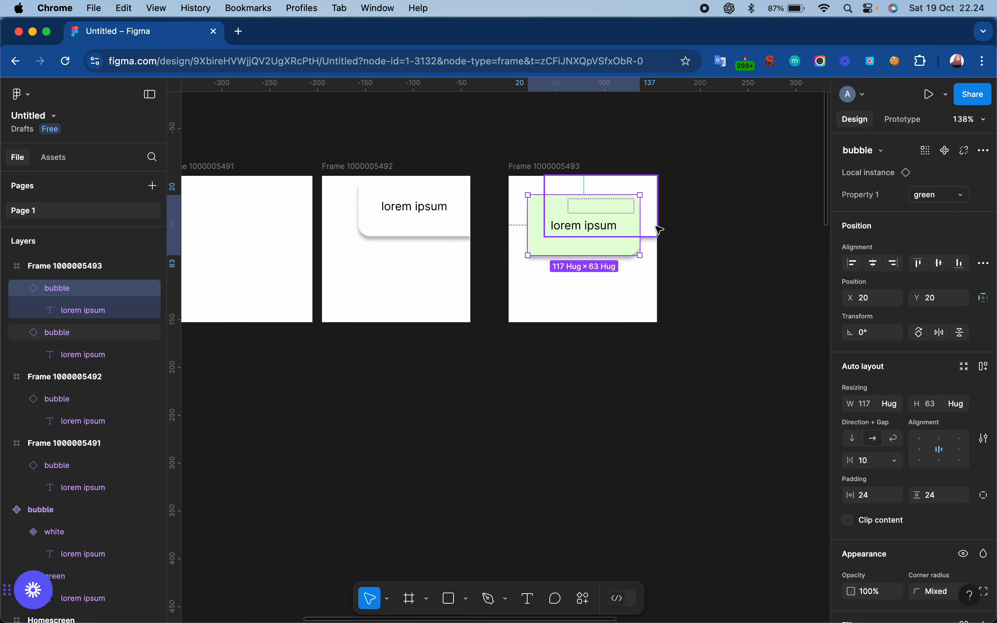
- Align the green bubble instance to the frame's left edge and set its Y position to 154, just below the frame
left_click(960, 272)
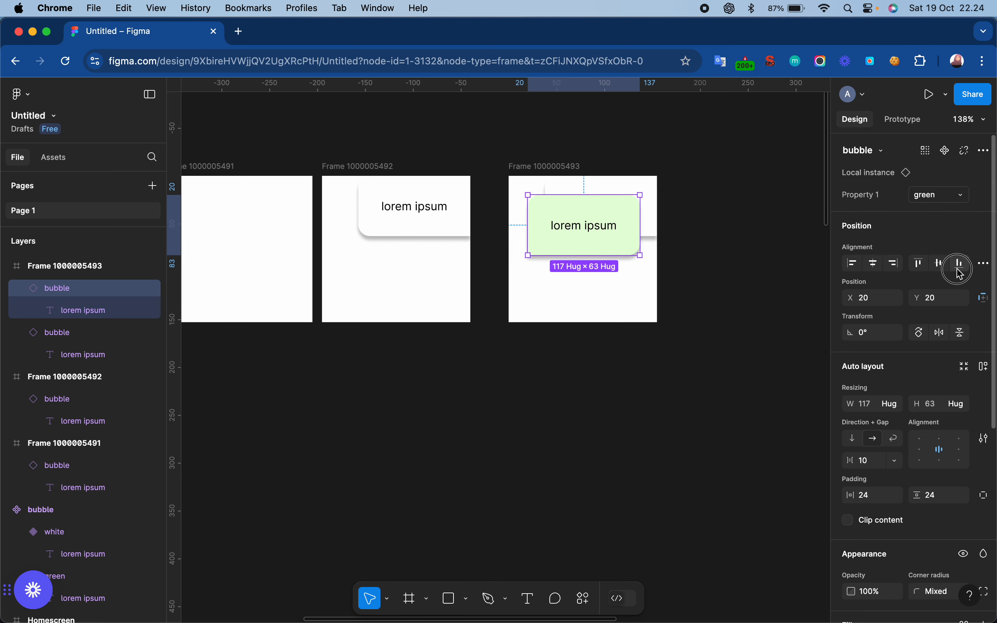
left_click(851, 270)
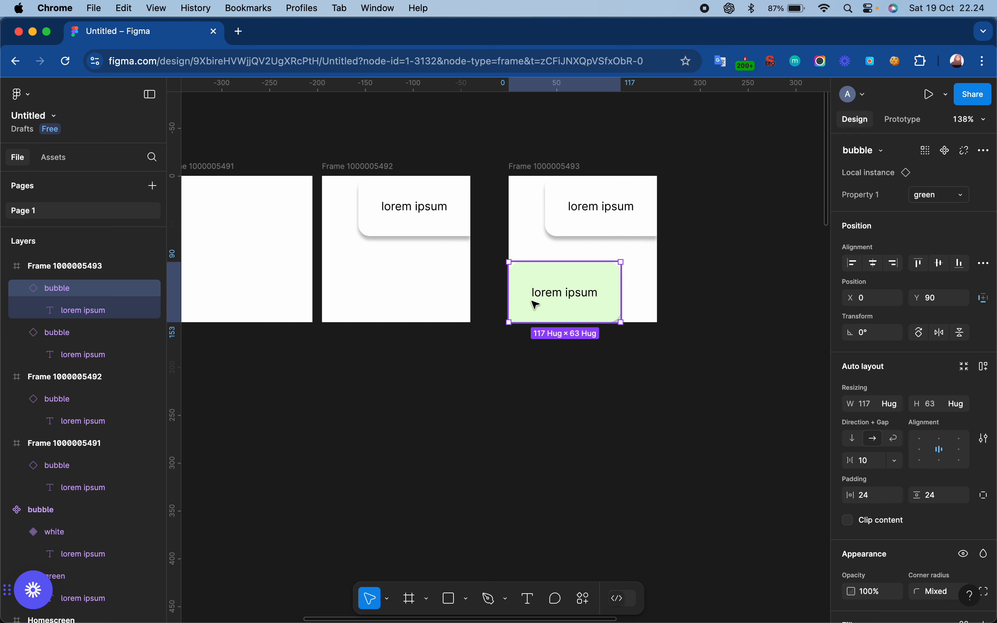
left_click(941, 300)
type("154")
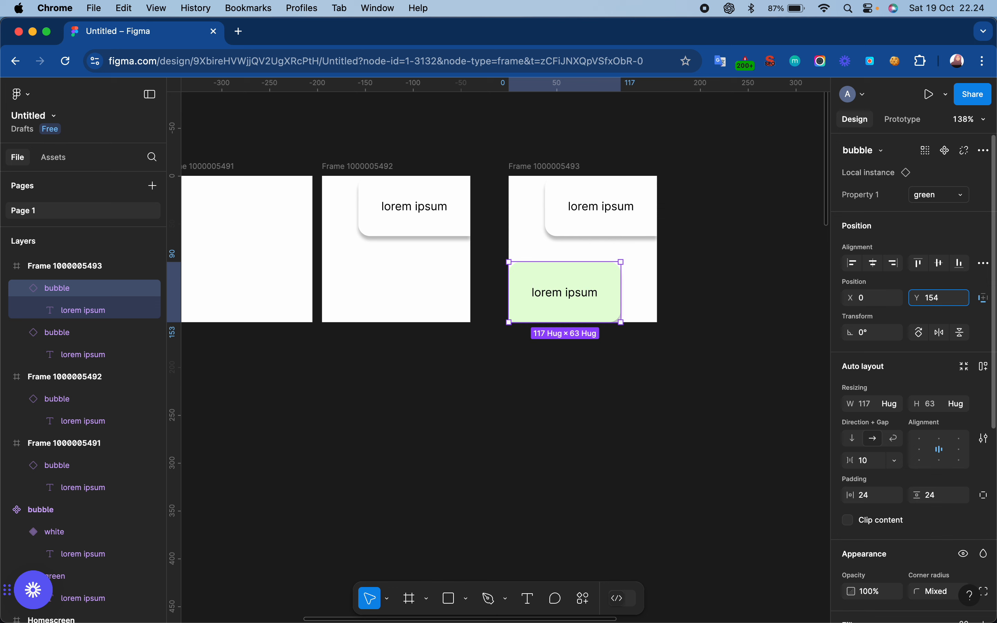
key("Return")
left_click(549, 168)
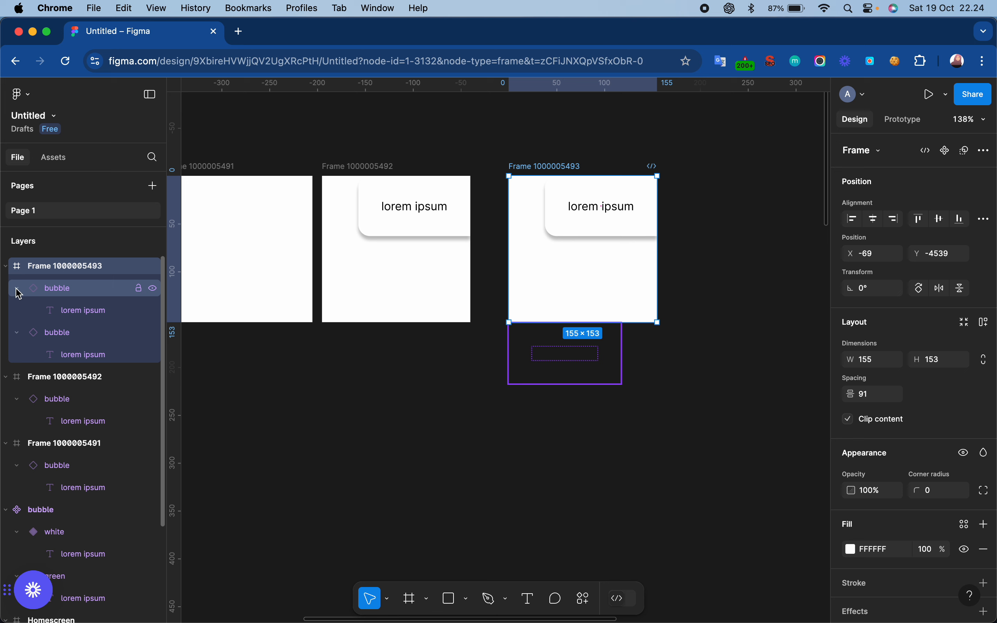
left_click(16, 333)
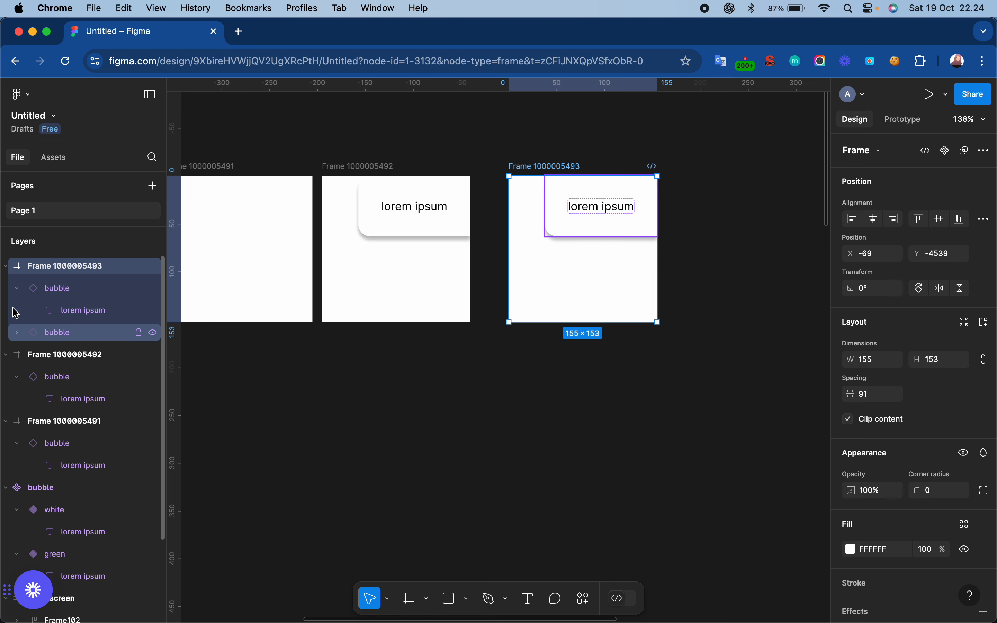
left_click(13, 289)
left_click(71, 312)
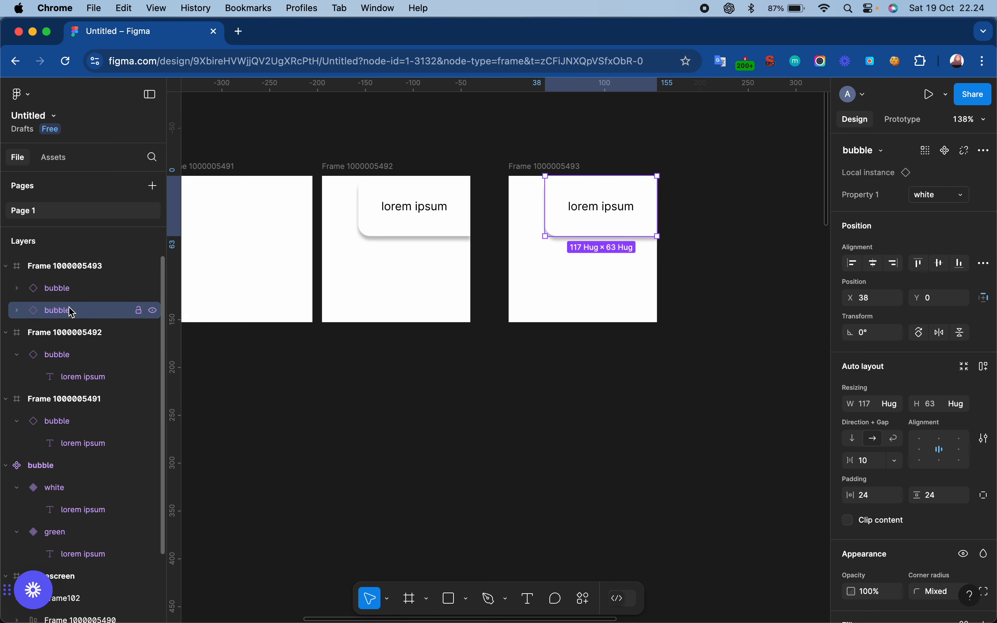
left_click(64, 293)
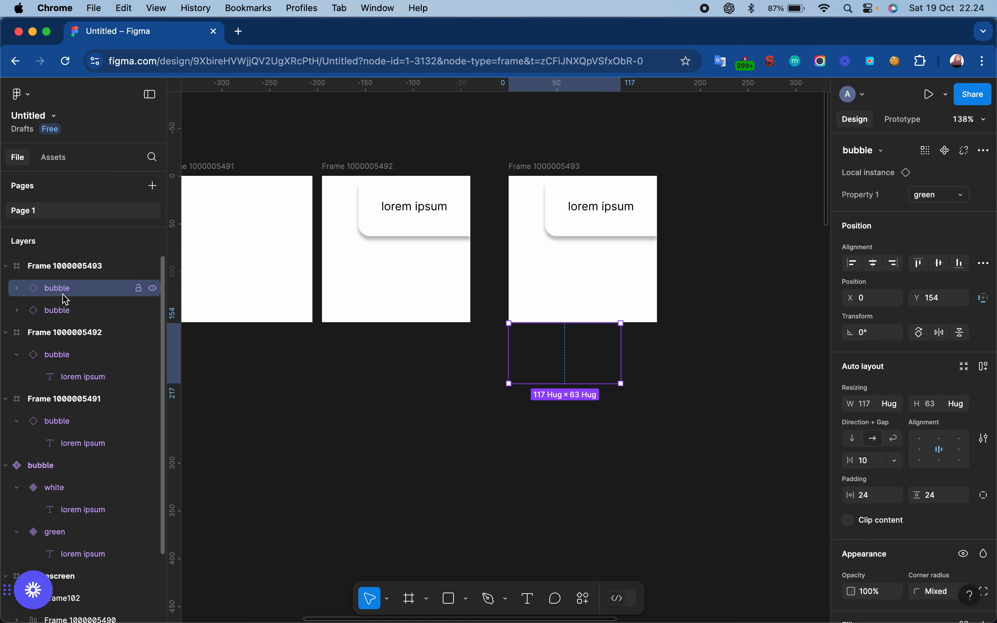
left_click(696, 166)
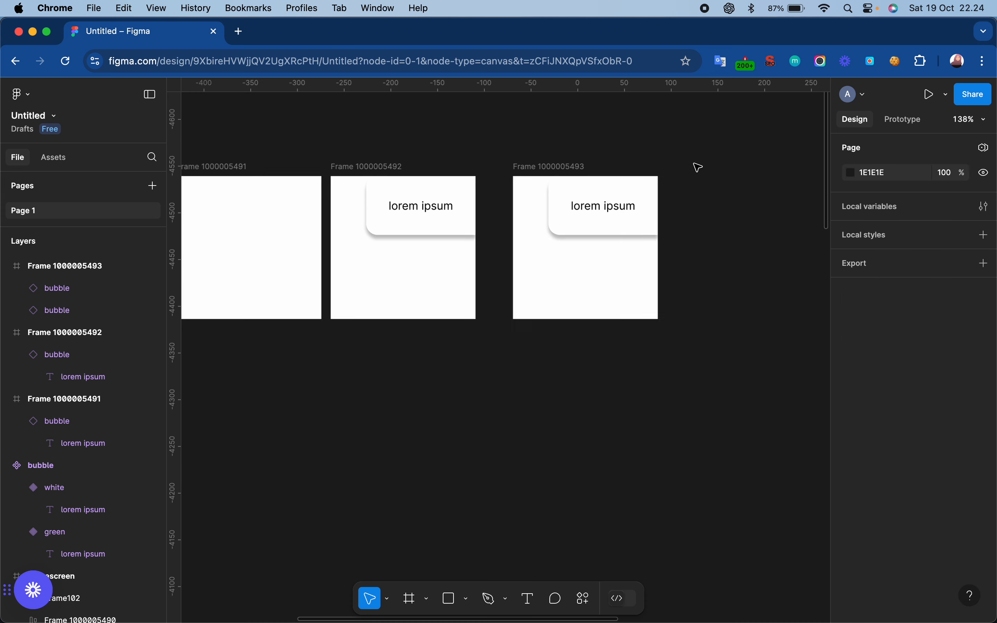
scroll(698, 167, "down", 3)
left_click(587, 164)
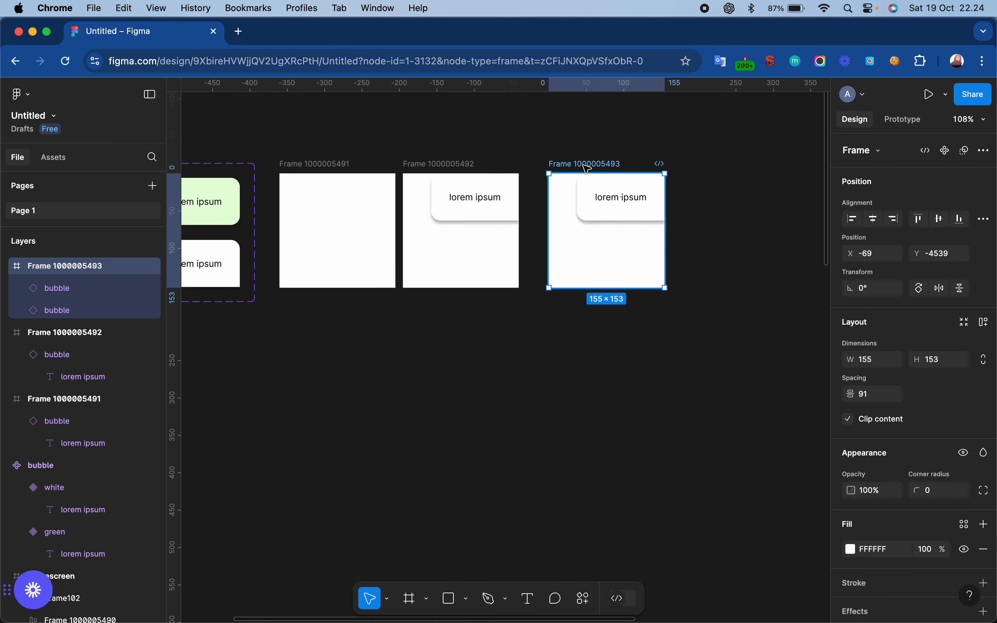
key("super+d")
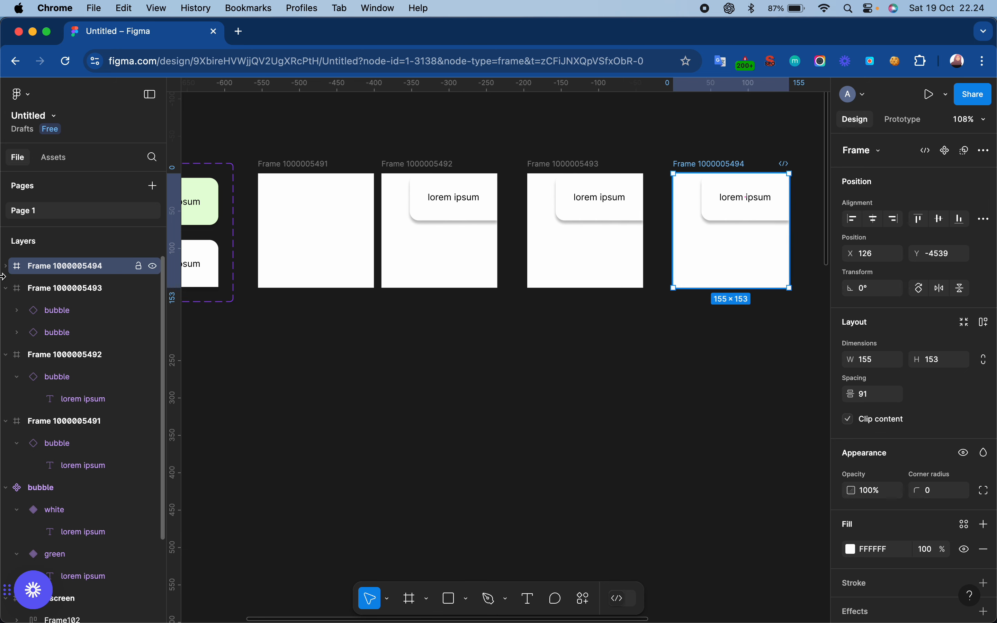
left_click(8, 266)
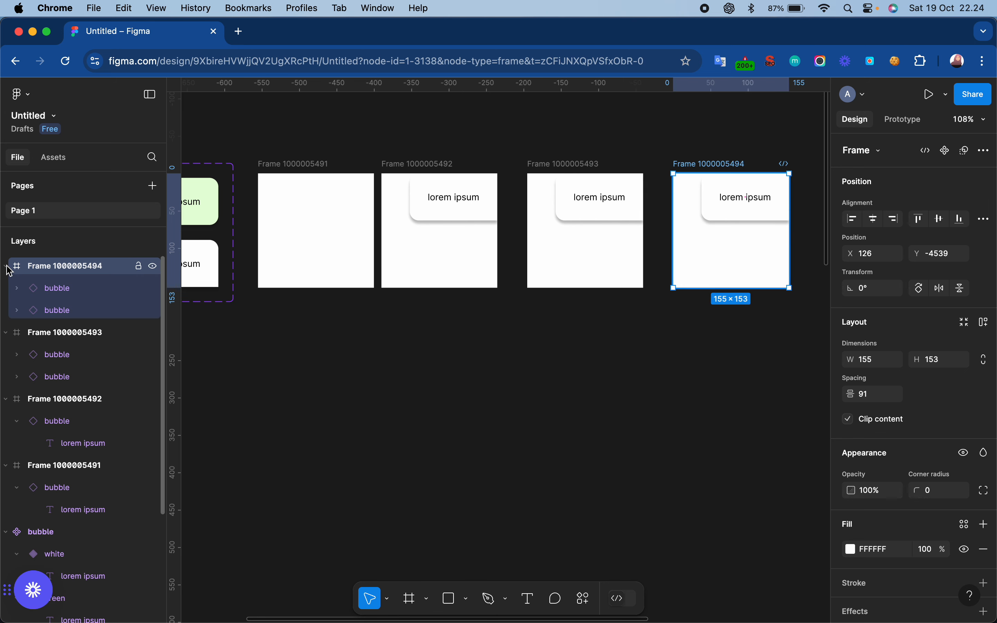
left_click(68, 312)
left_click(76, 291)
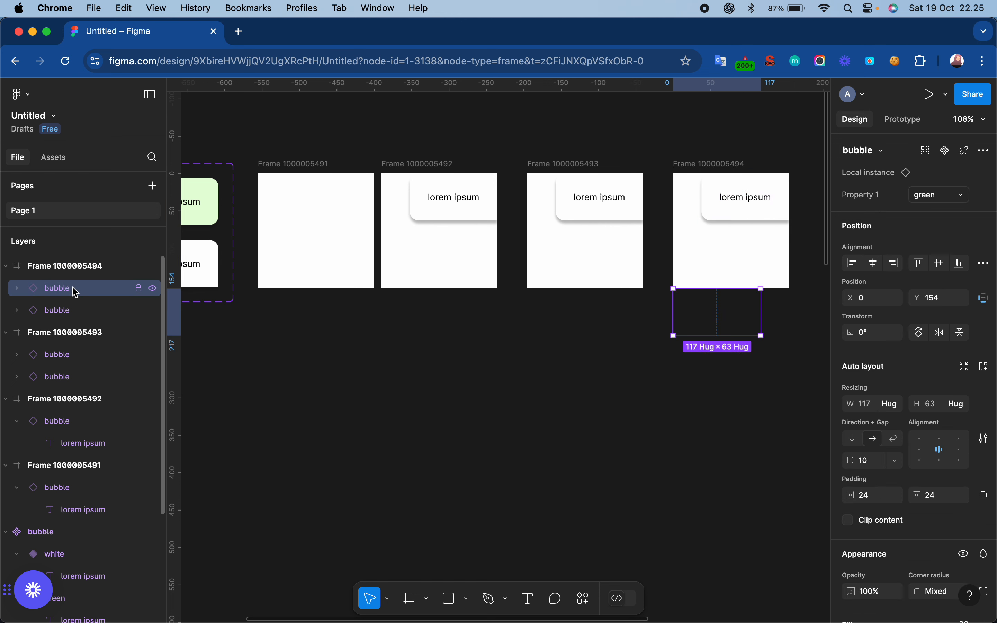
left_click(934, 299)
type("90")
key("Return")
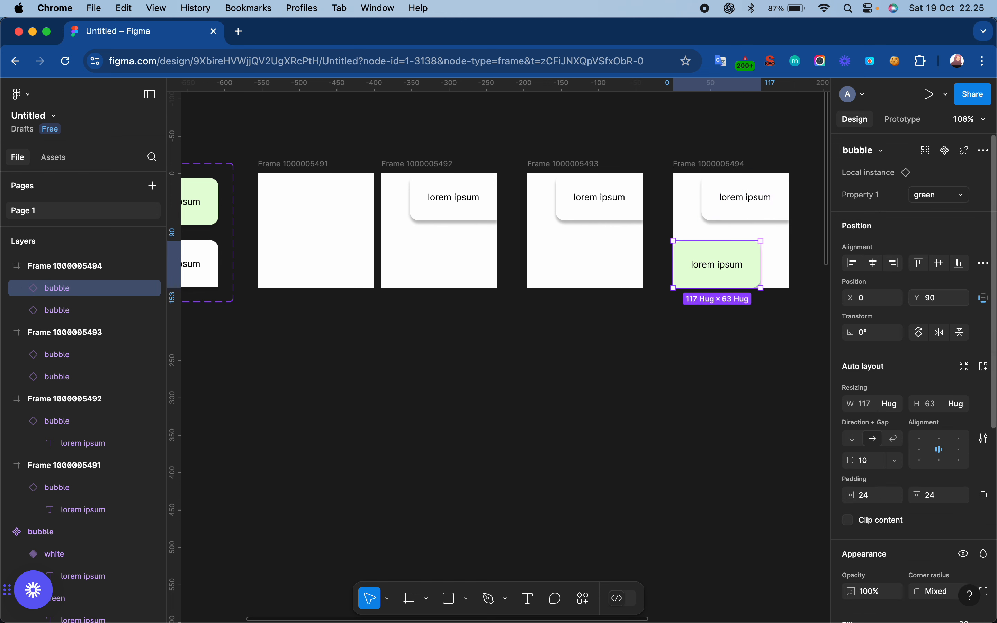
left_click(715, 256)
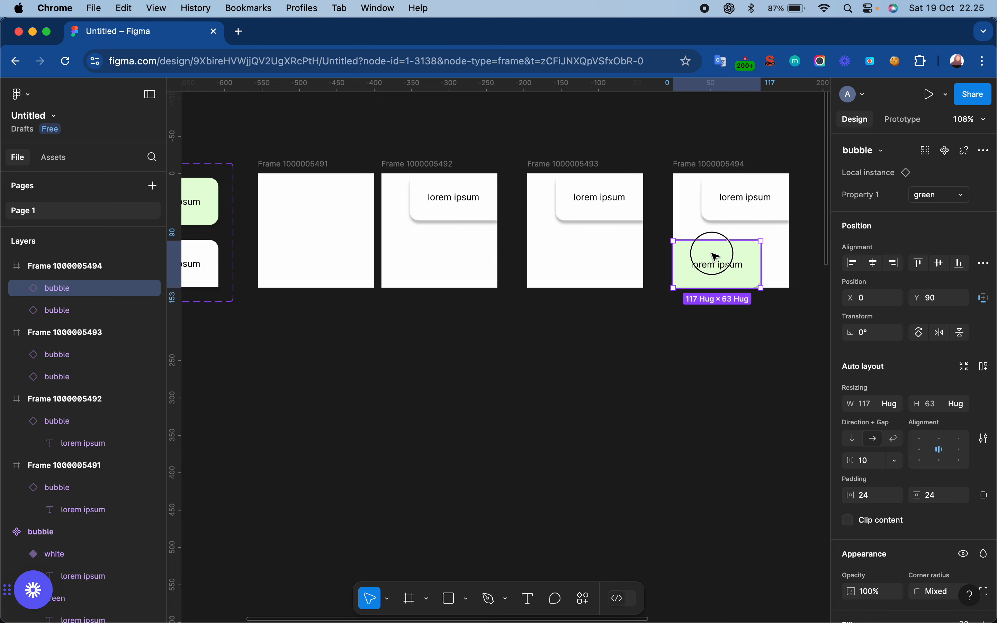
left_click_drag(716, 256, 715, 248)
left_click(752, 376)
scroll(752, 376, "up", 5)
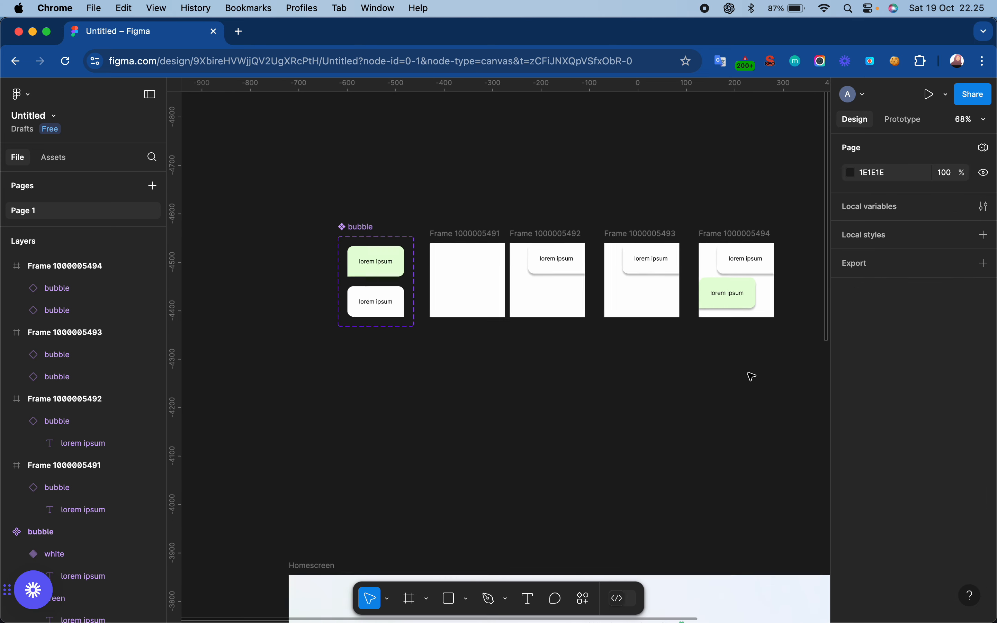
scroll(752, 376, "left", 1)
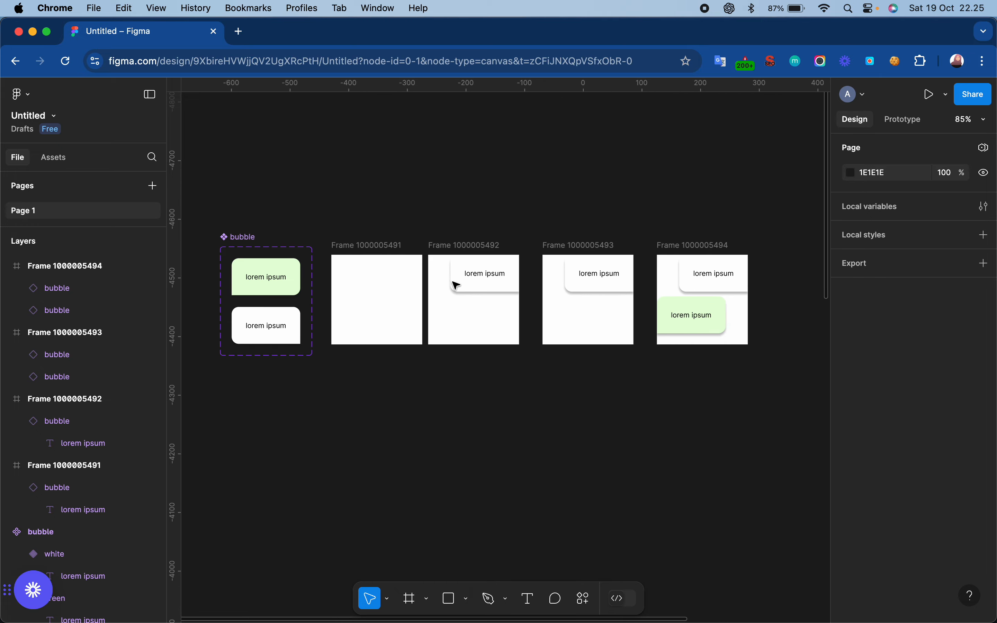
scroll(325, 284, "up", 4)
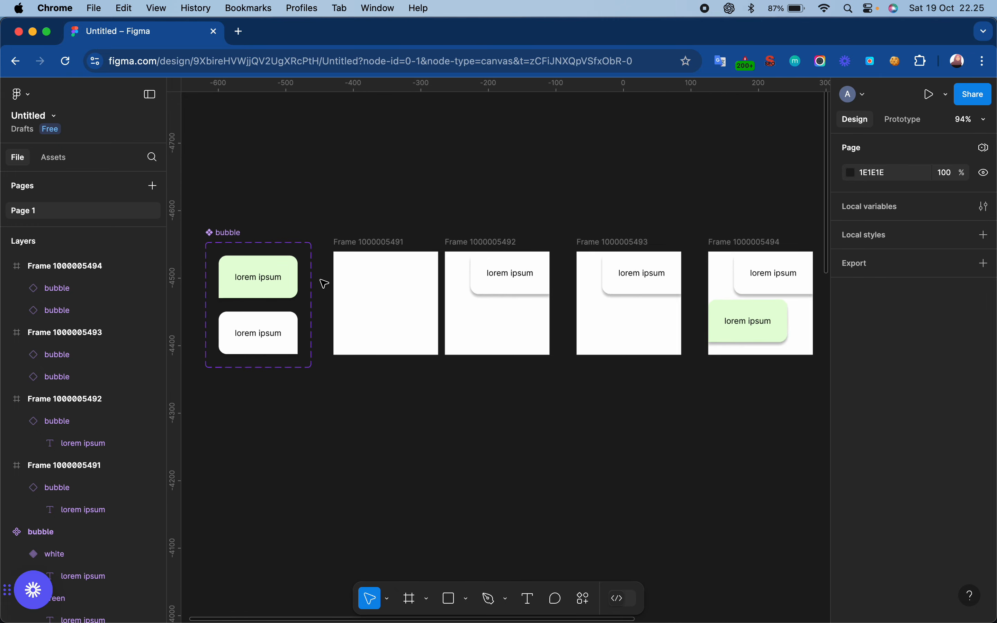
scroll(324, 284, "right", 2)
scroll(324, 283, "down", 1)
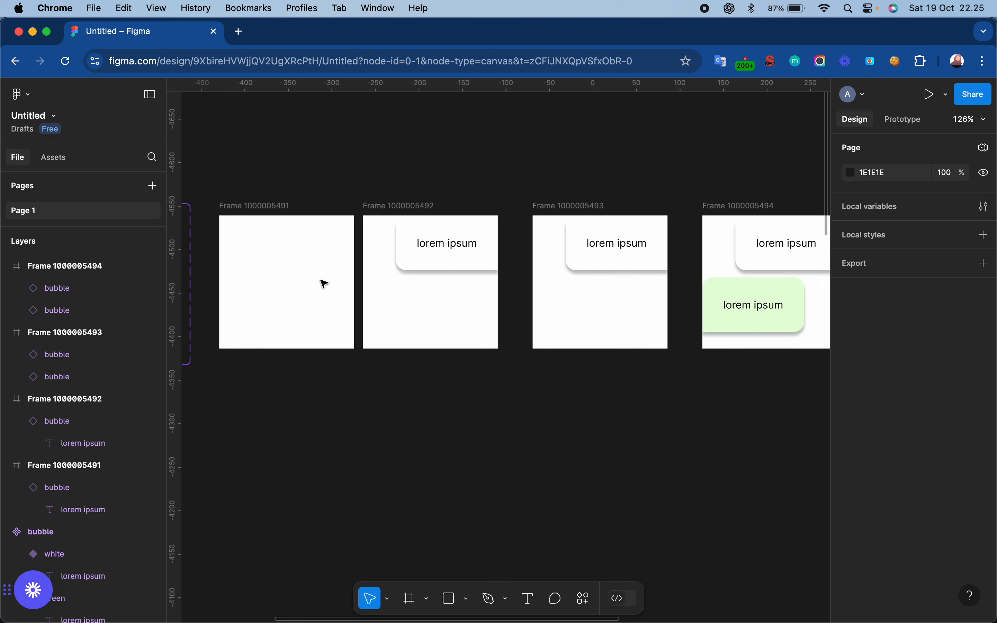
left_click(258, 211)
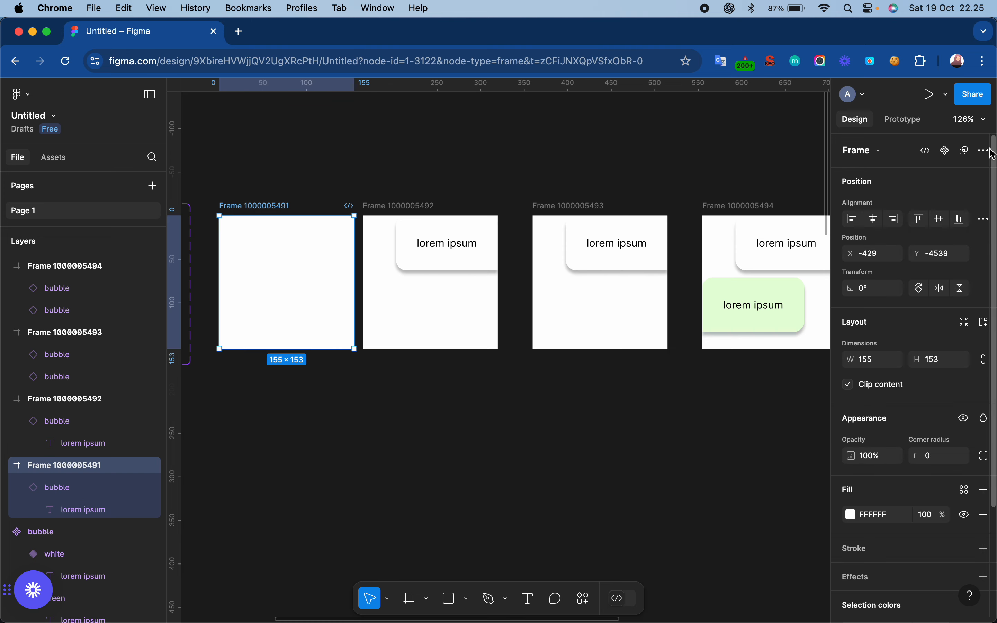
left_click(908, 121)
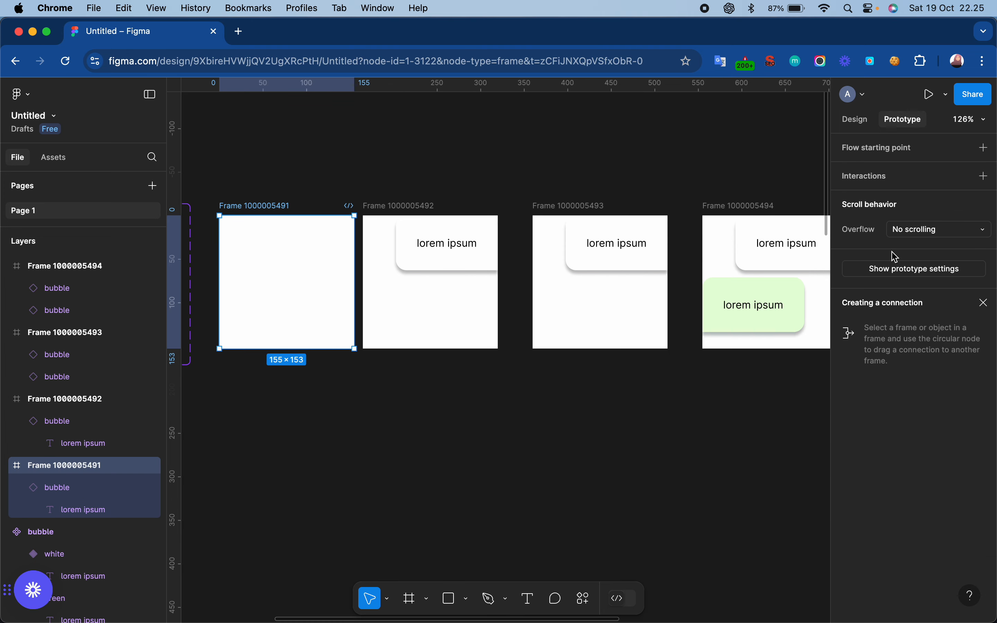
mouse_move(357, 292)
left_click_drag(400, 212, 426, 214)
left_click(245, 225)
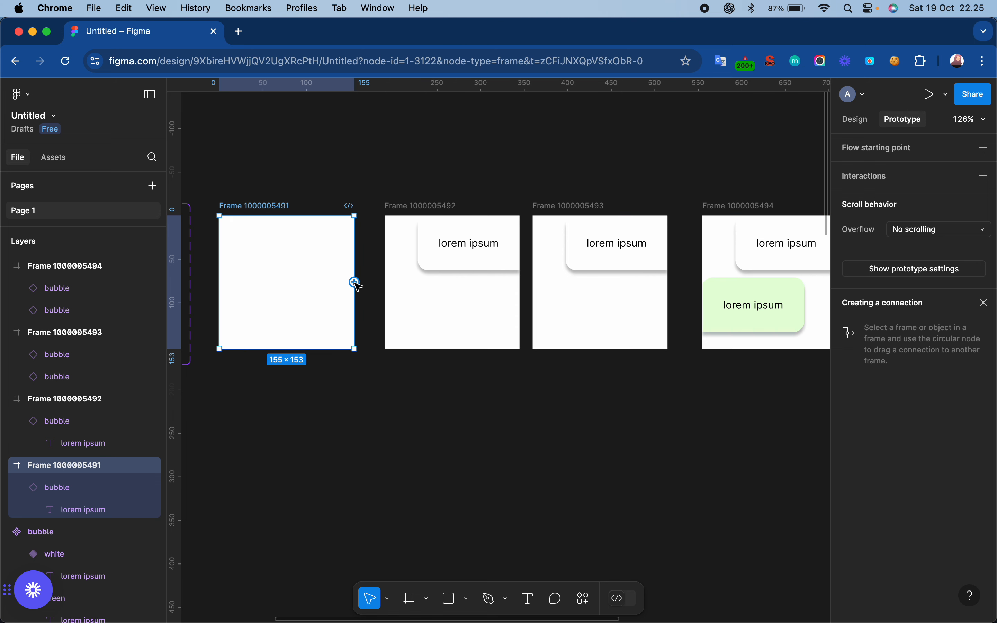
left_click_drag(355, 283, 394, 285)
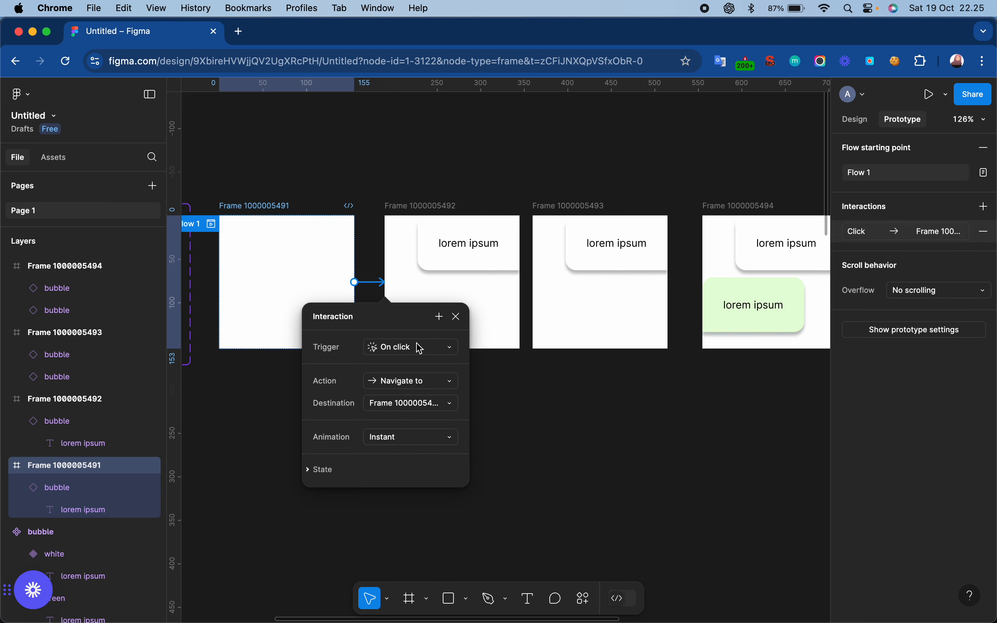
left_click(421, 353)
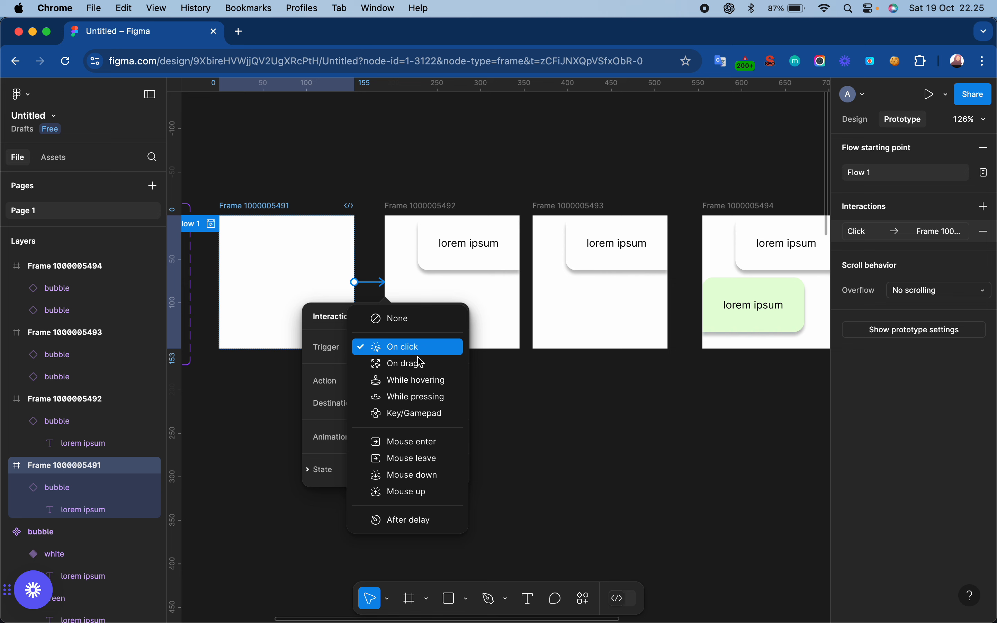
left_click(412, 521)
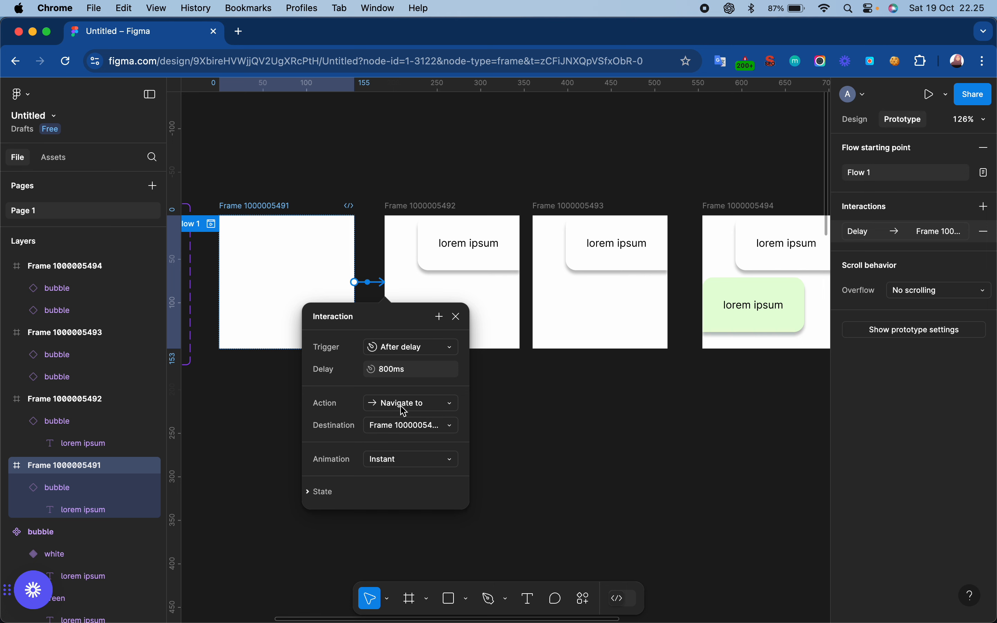
left_click(427, 411)
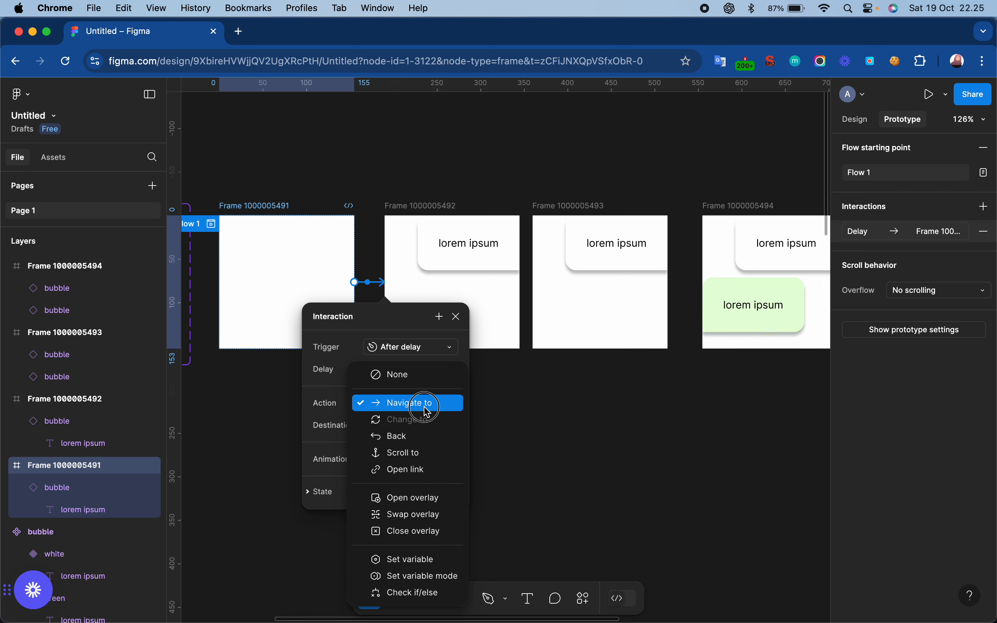
left_click(439, 521)
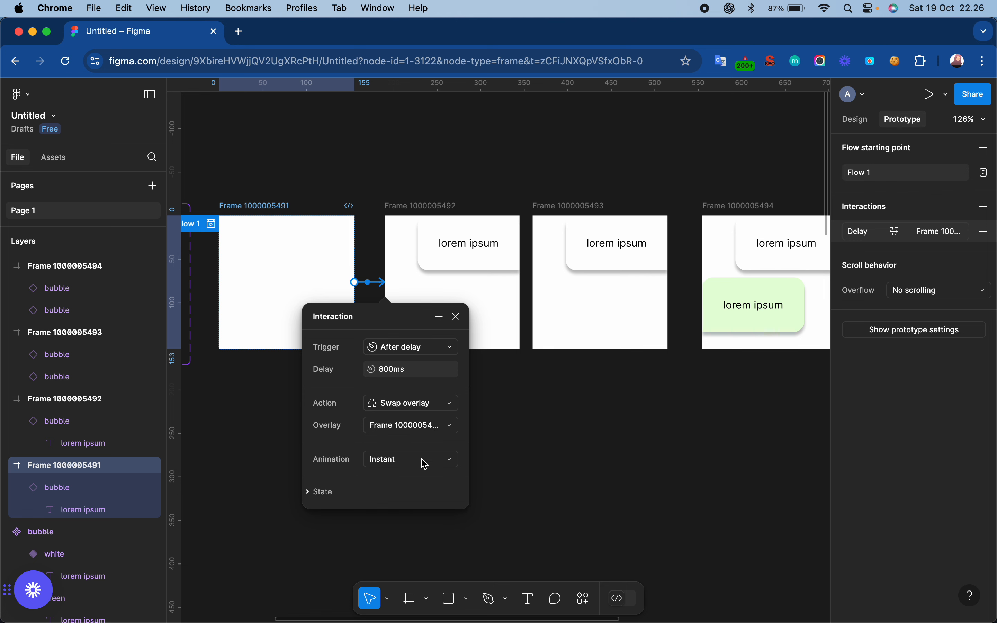
left_click(420, 470)
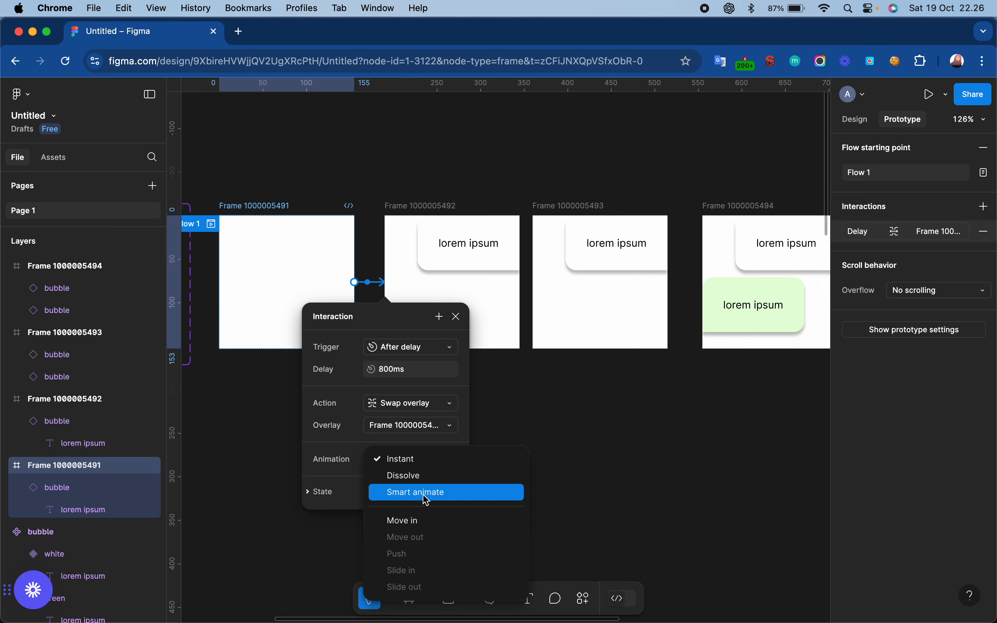
left_click(426, 492)
left_click(424, 483)
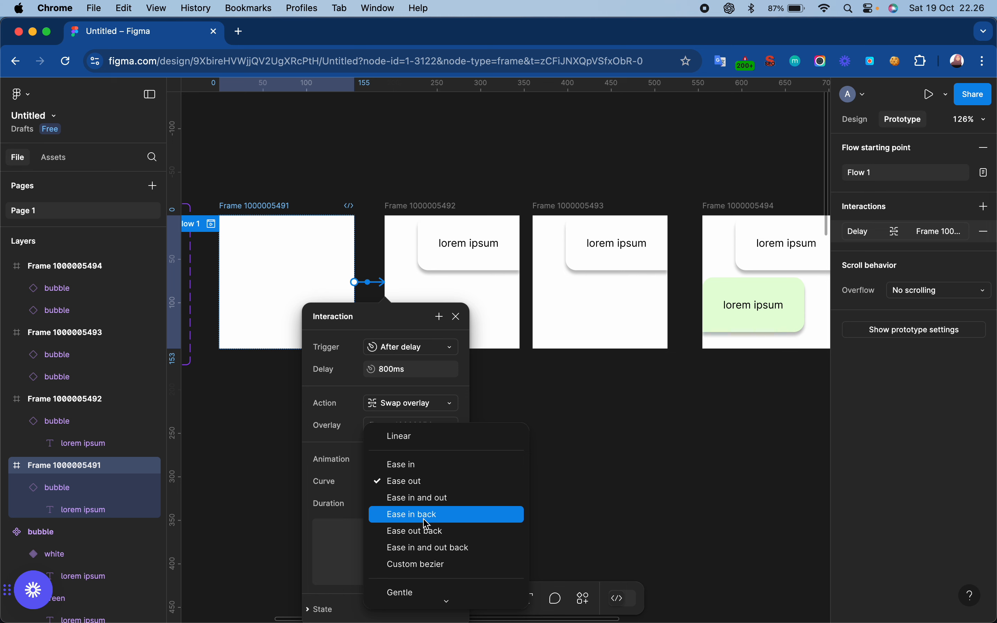
left_click(428, 501)
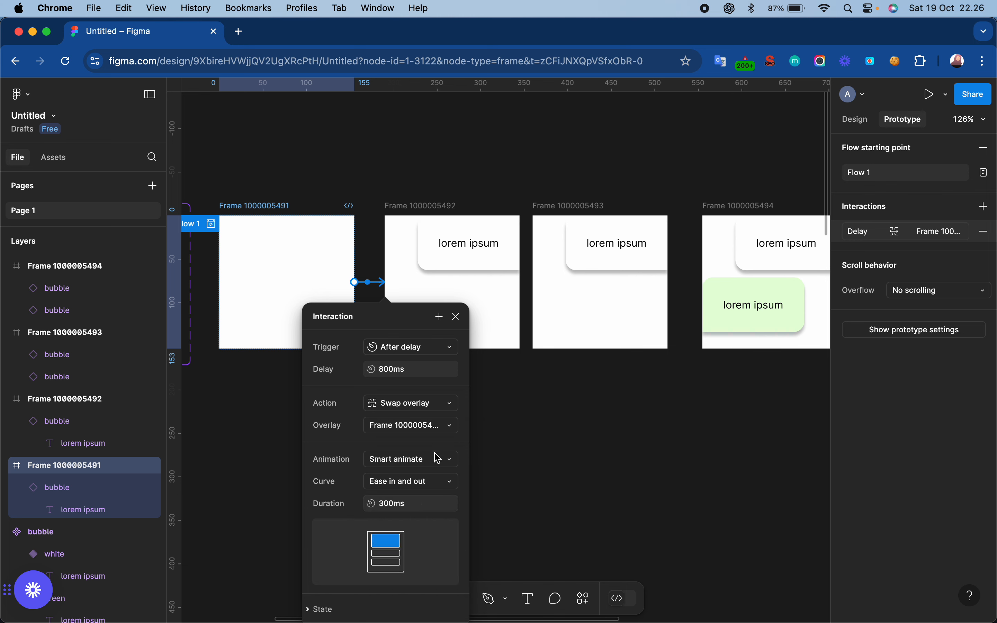
left_click(456, 316)
left_click(434, 268)
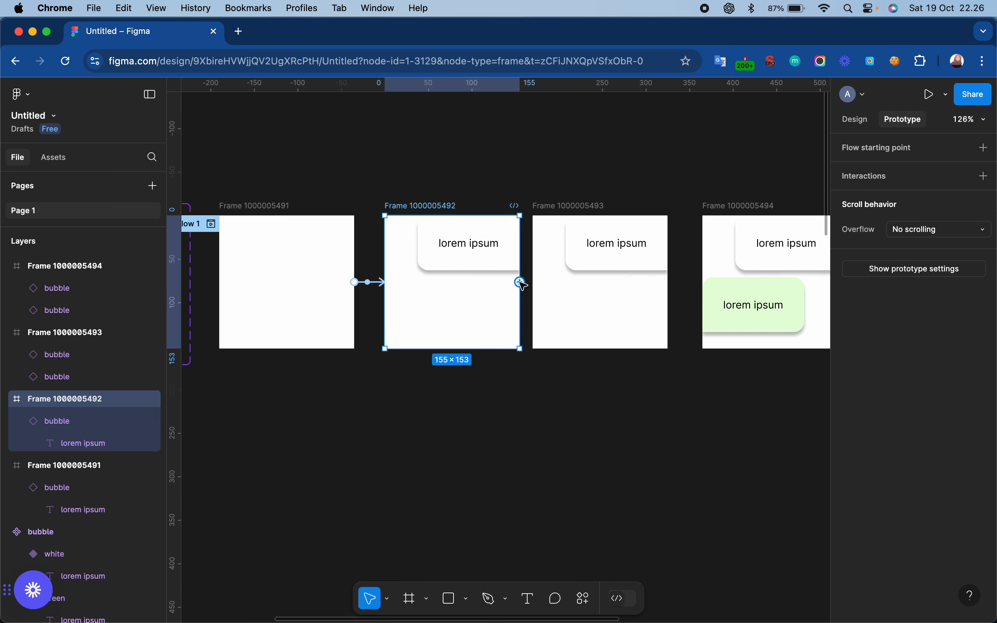
left_click_drag(521, 284, 546, 283)
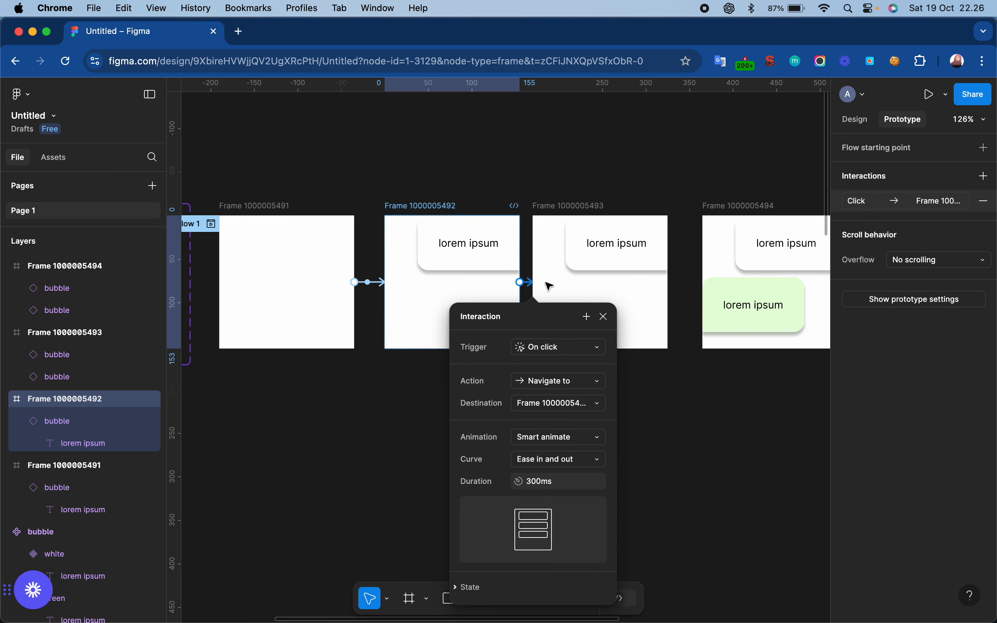
left_click(566, 347)
left_click(557, 522)
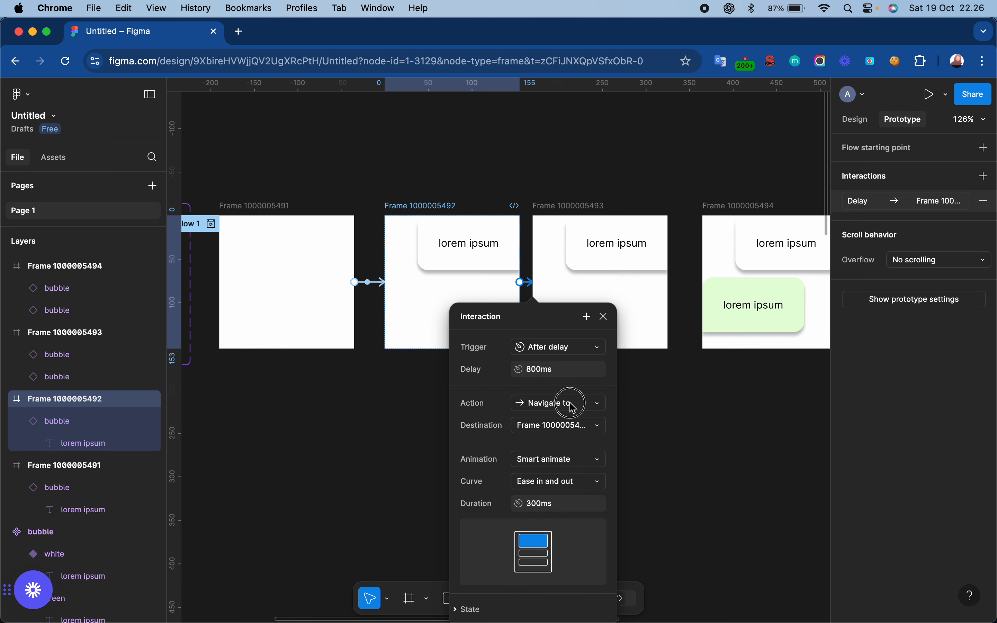
left_click(569, 403)
left_click(570, 515)
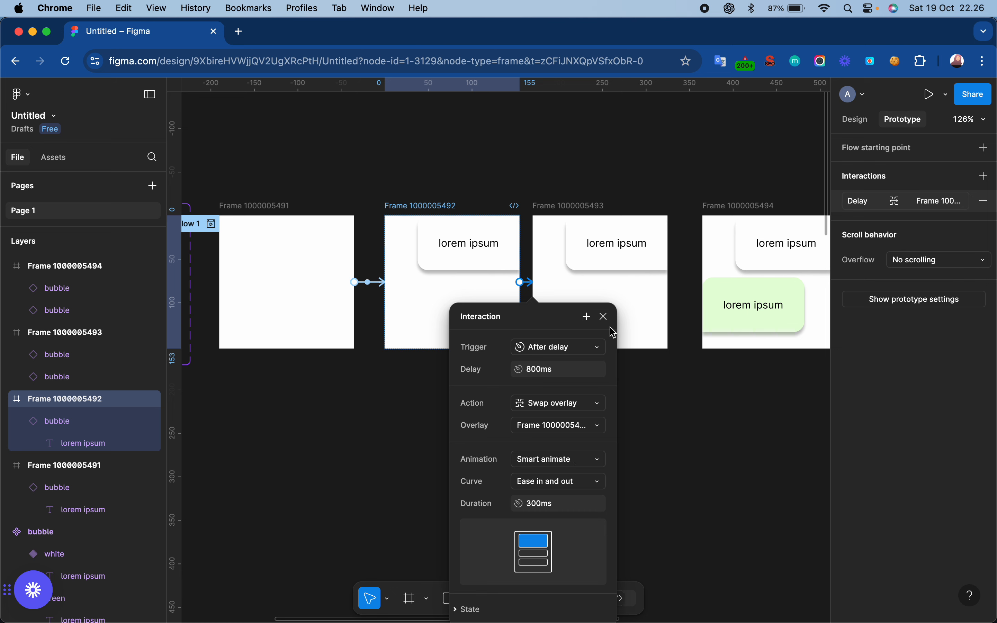
left_click(604, 316)
left_click(554, 205)
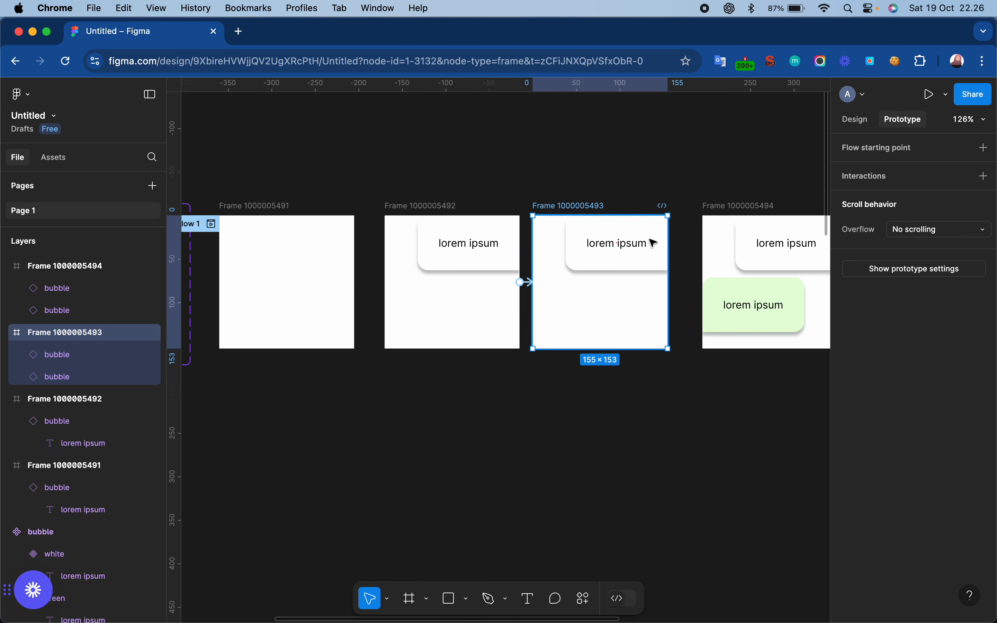
left_click_drag(669, 282, 721, 286)
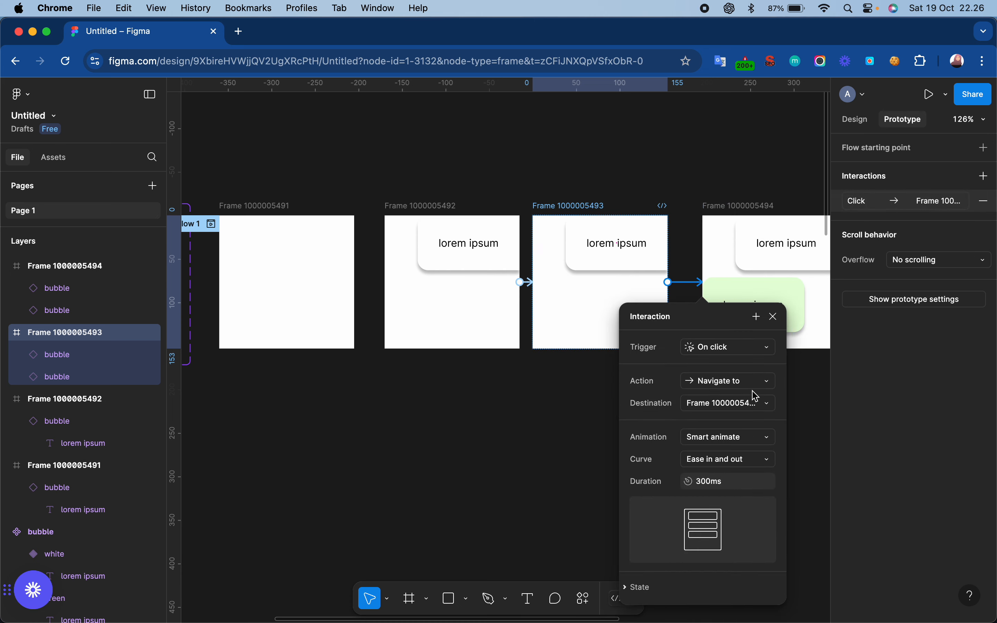
left_click(748, 355)
left_click(740, 519)
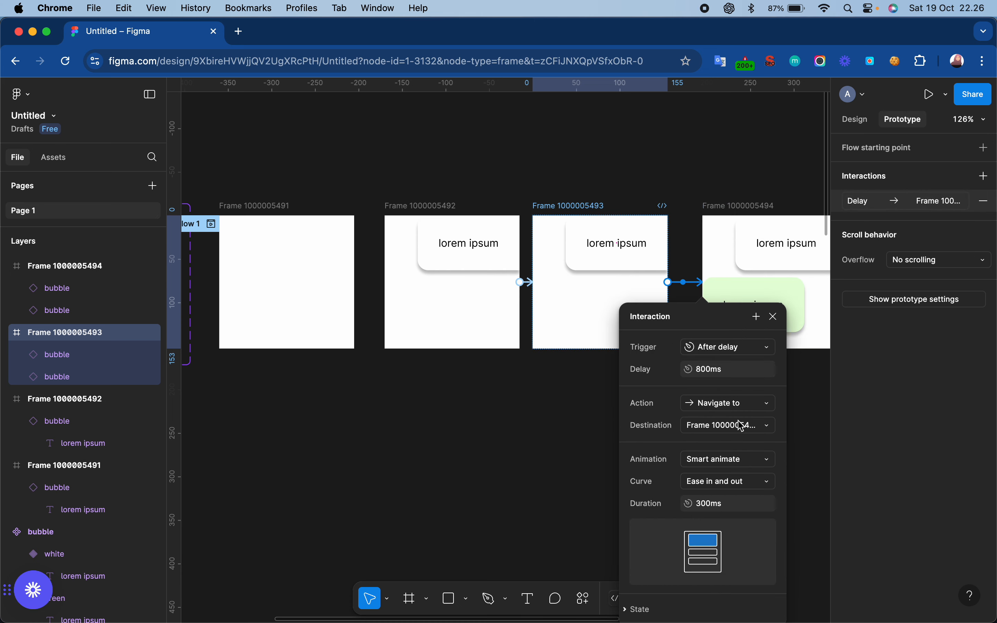
left_click(752, 412)
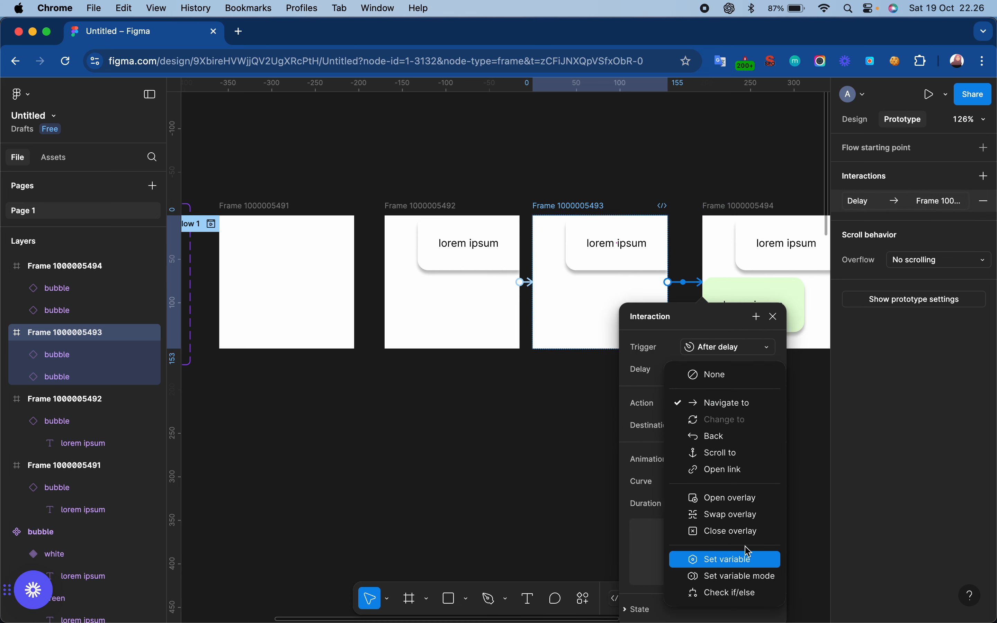
left_click(746, 511)
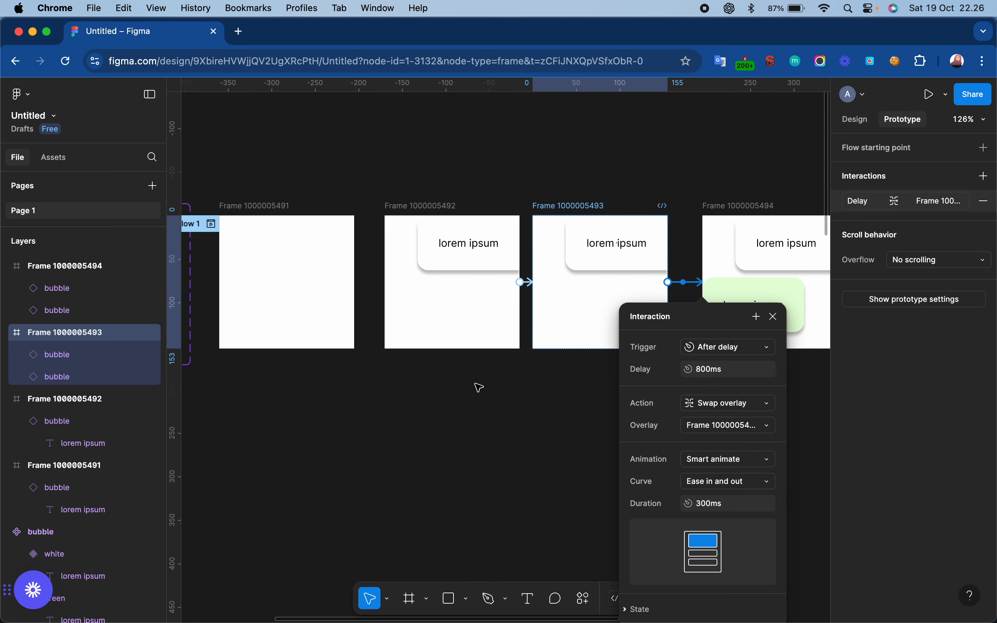
left_click(490, 387)
scroll(490, 387, "left", 5)
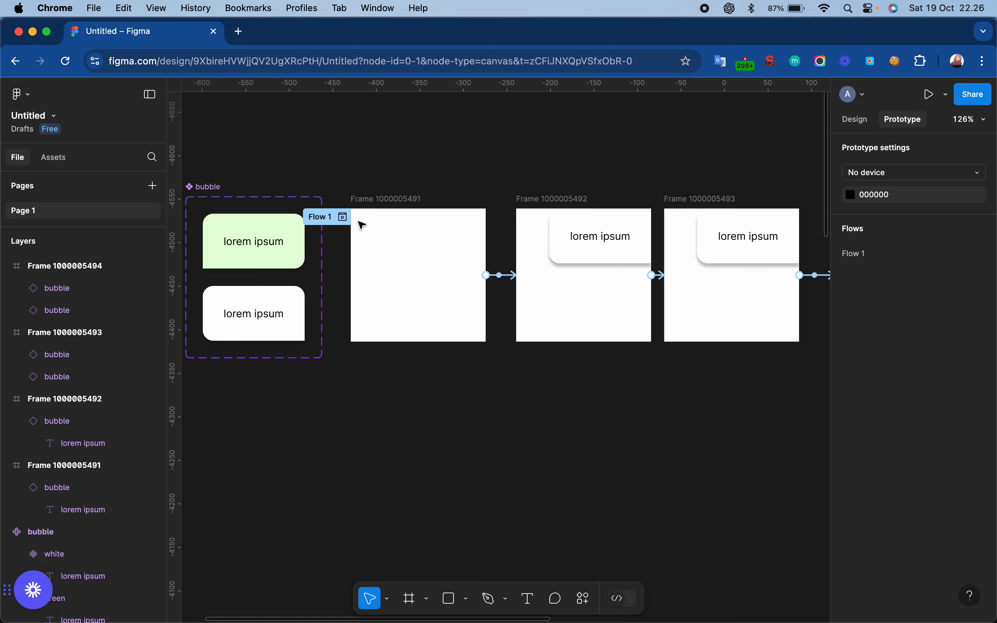
left_click(368, 200)
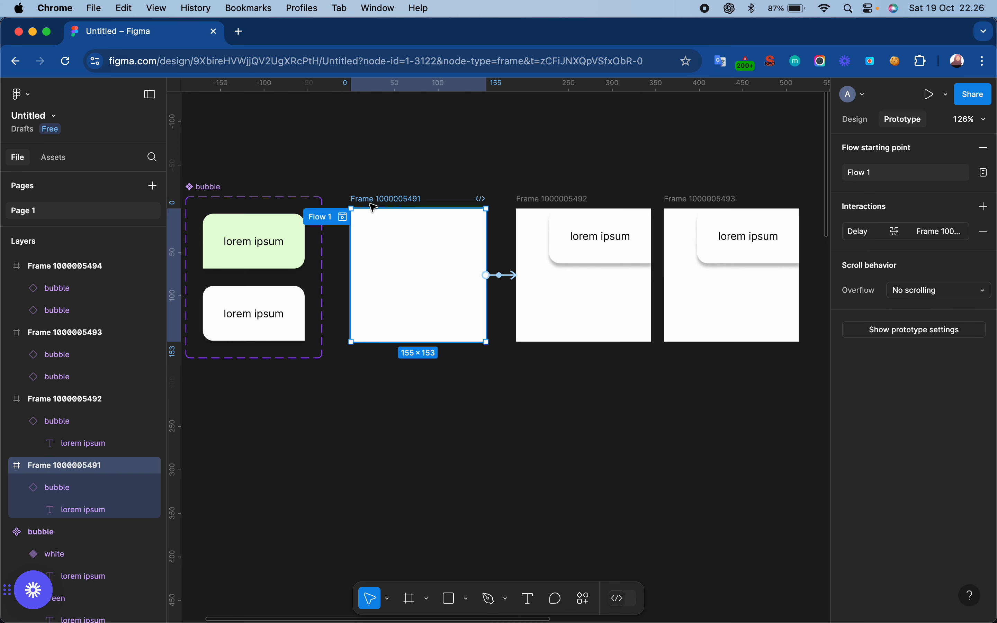
left_click(342, 219)
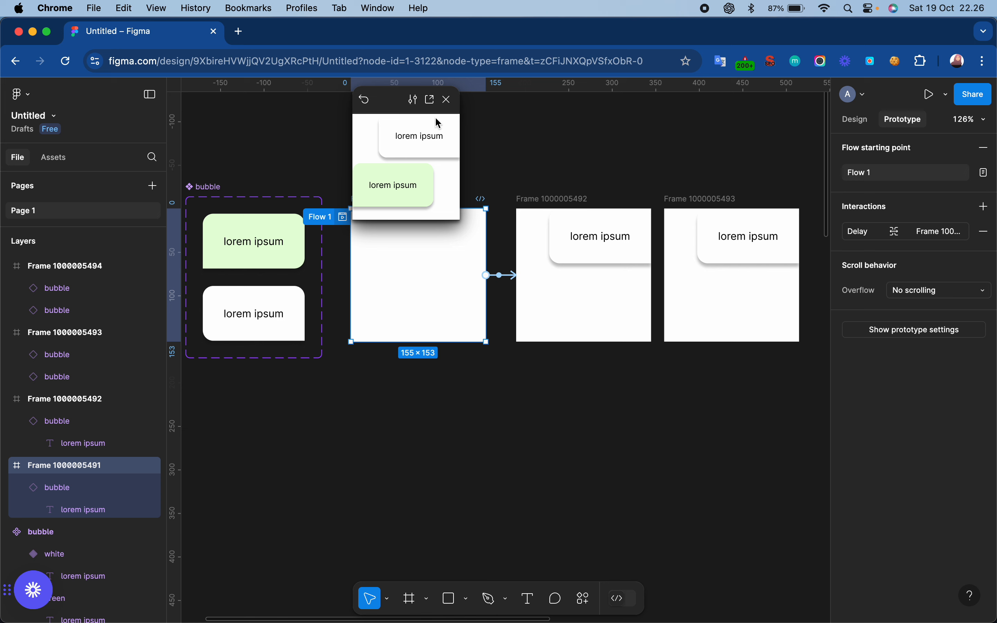
left_click(447, 99)
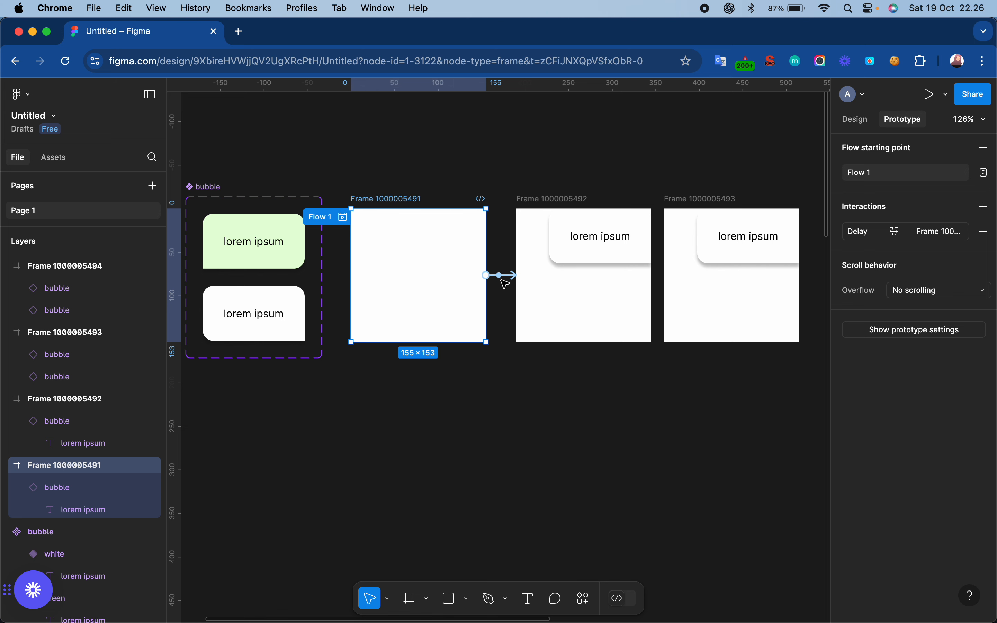
left_click(502, 277)
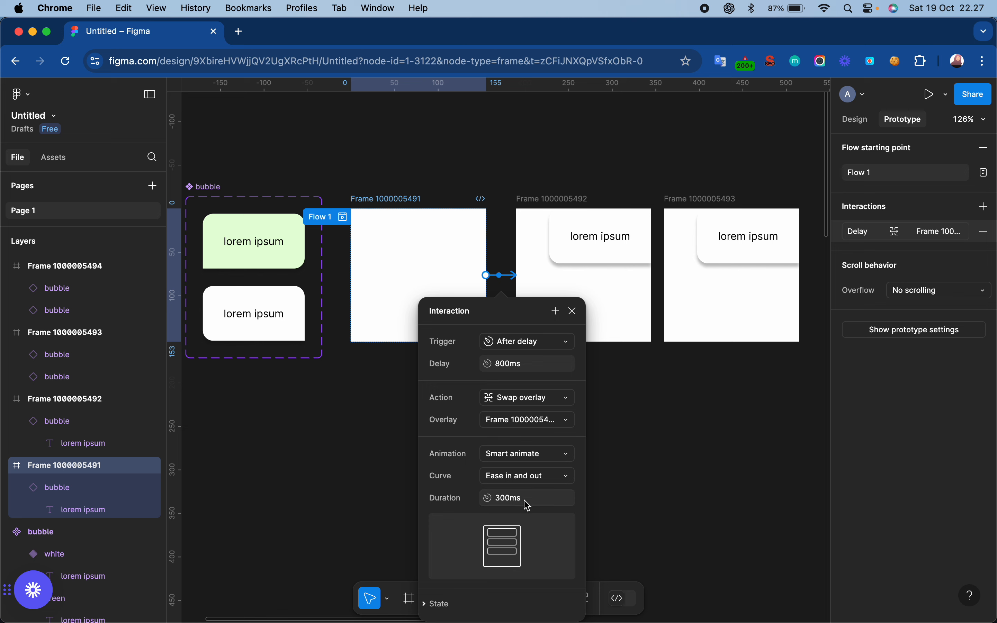
left_click(573, 311)
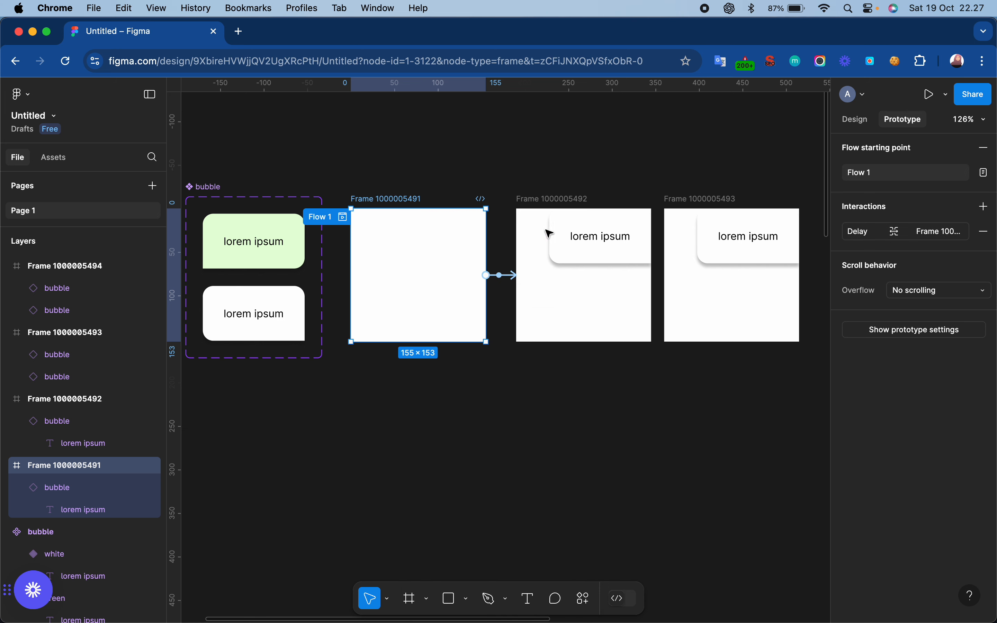
left_click(343, 217)
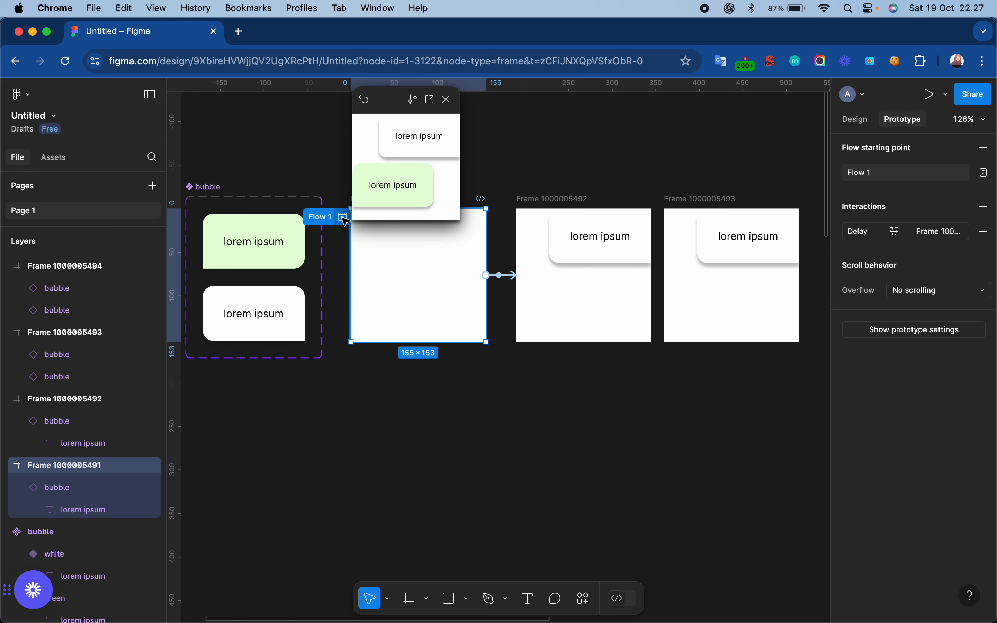
left_click(447, 99)
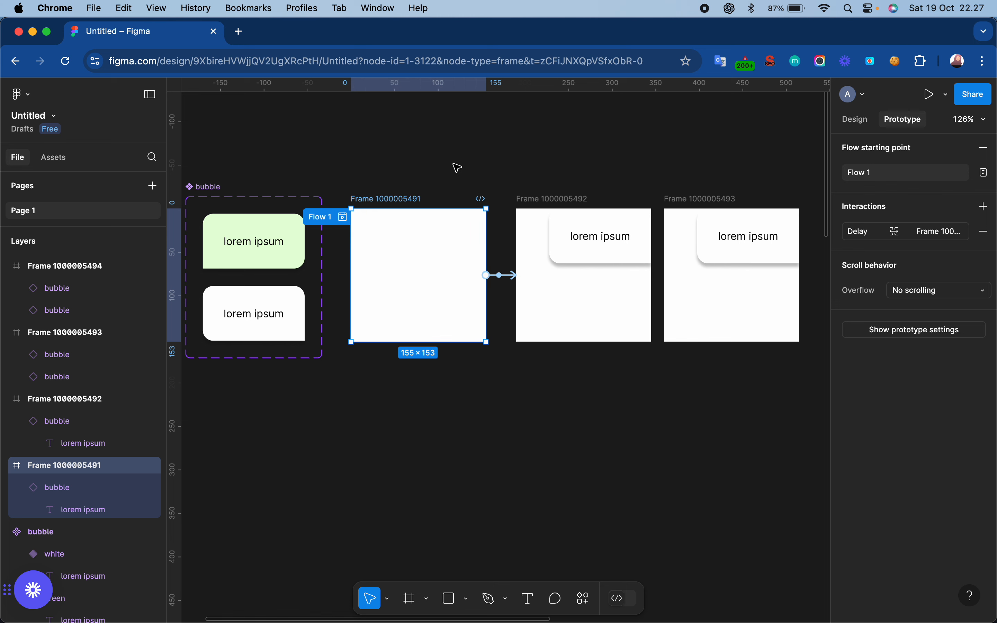
left_click(504, 275)
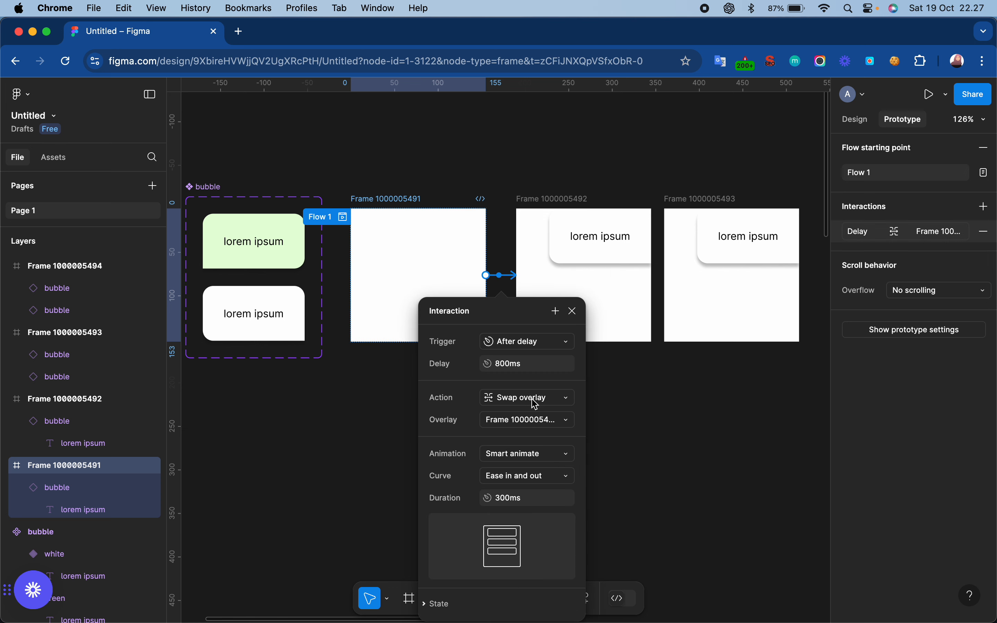
left_click(573, 311)
left_click(438, 178)
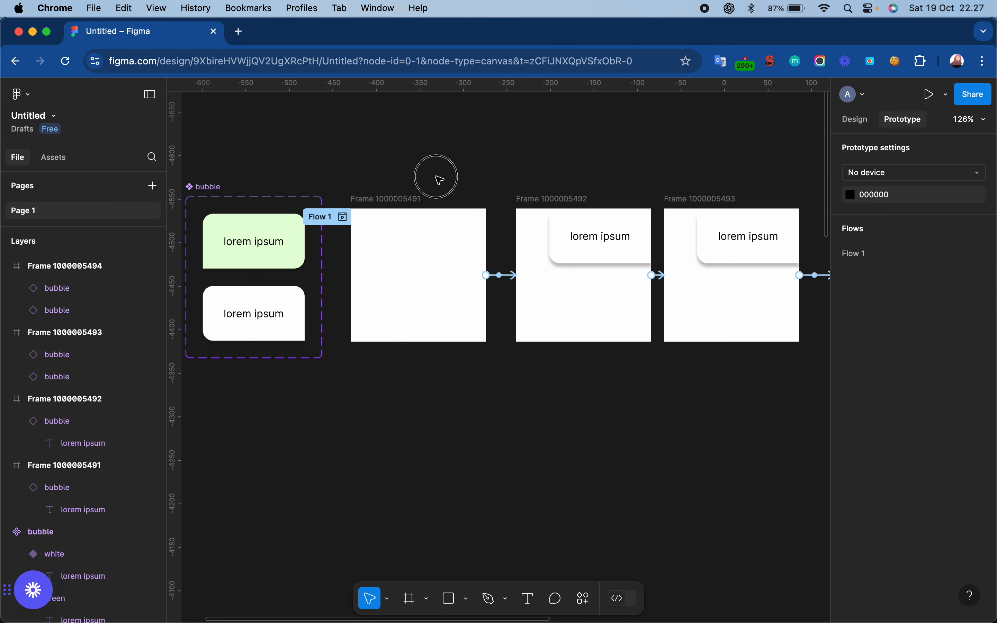
scroll(437, 178, "down", 5)
scroll(439, 180, "right", 3)
scroll(440, 183, "left", 2)
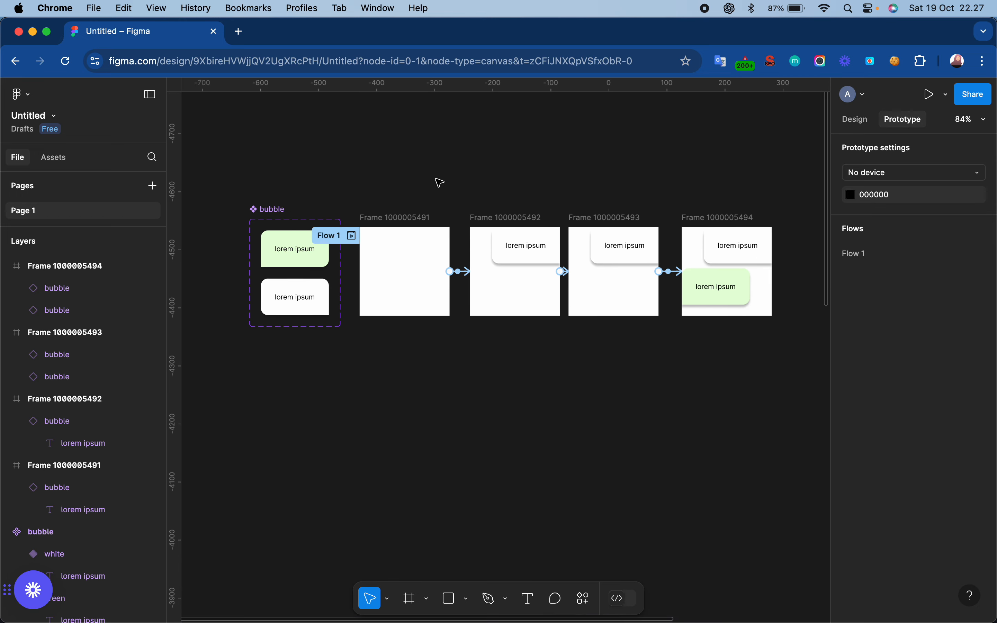
scroll(439, 182, "left", 2)
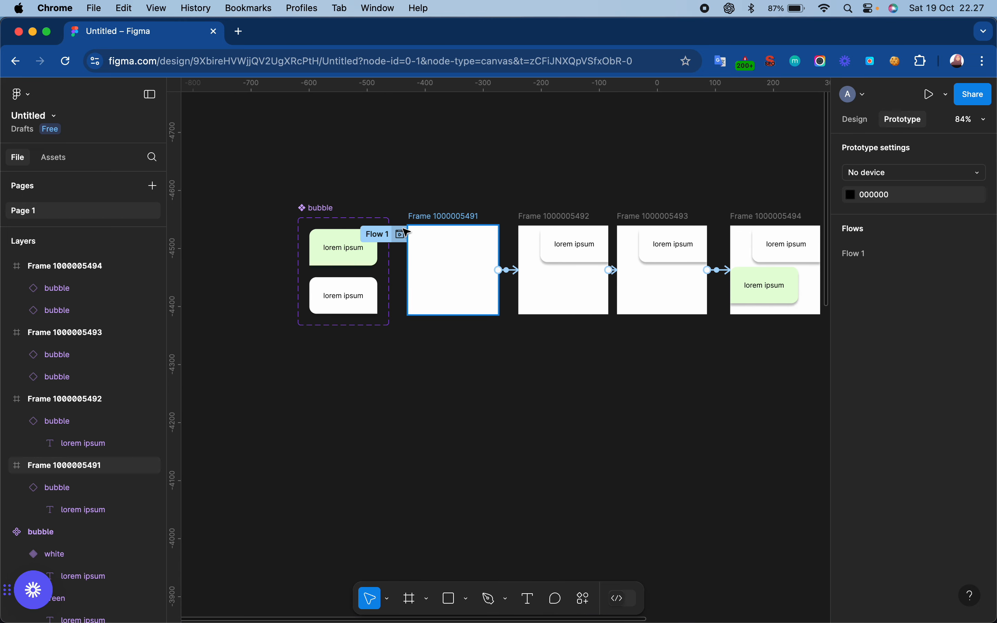
left_click(429, 218)
key("super+c")
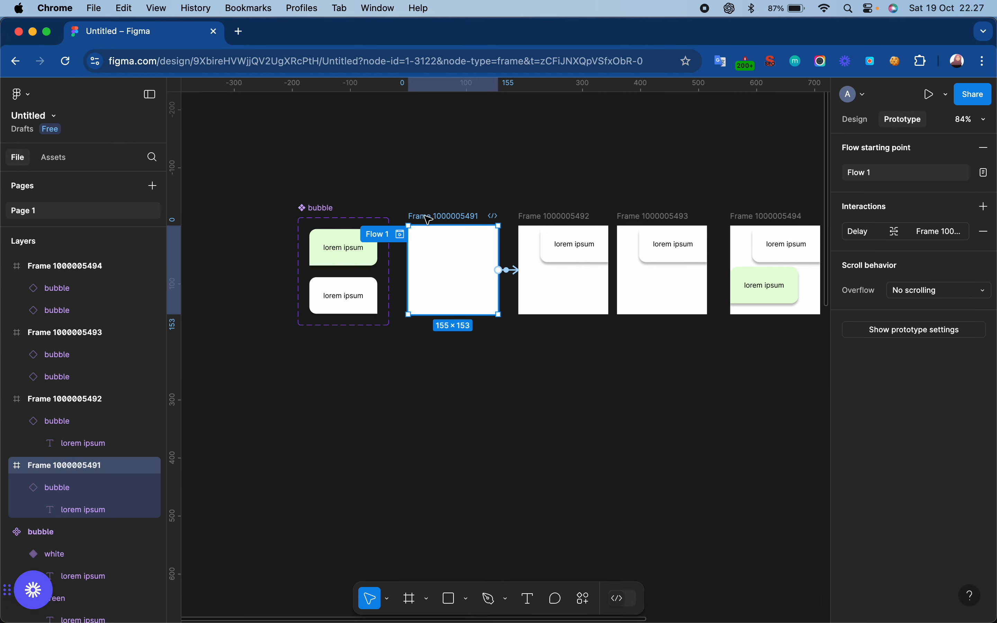
scroll(429, 220, "down", 10)
scroll(429, 220, "down", 5)
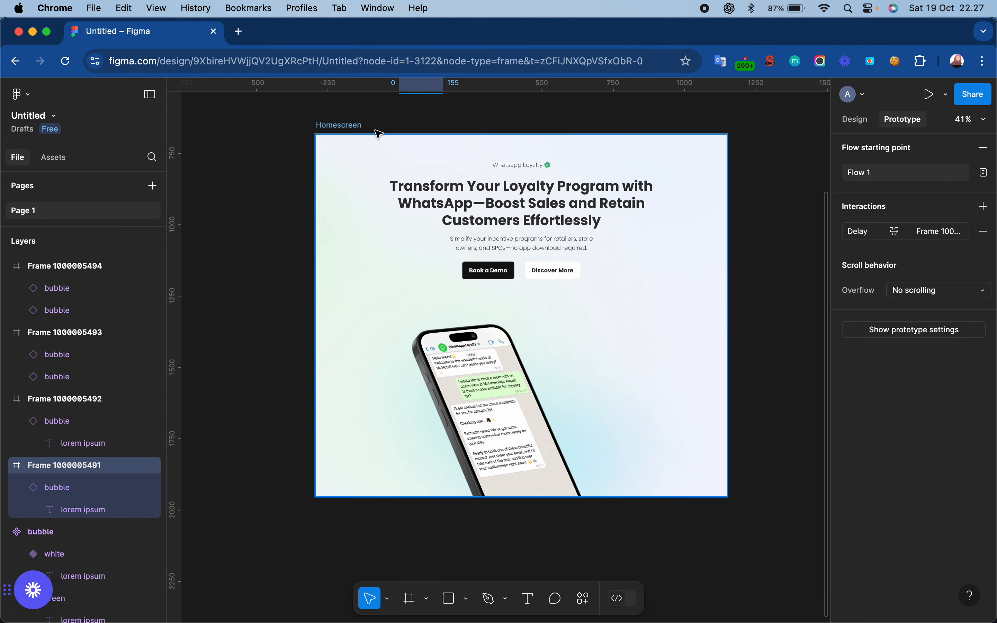
left_click(346, 124)
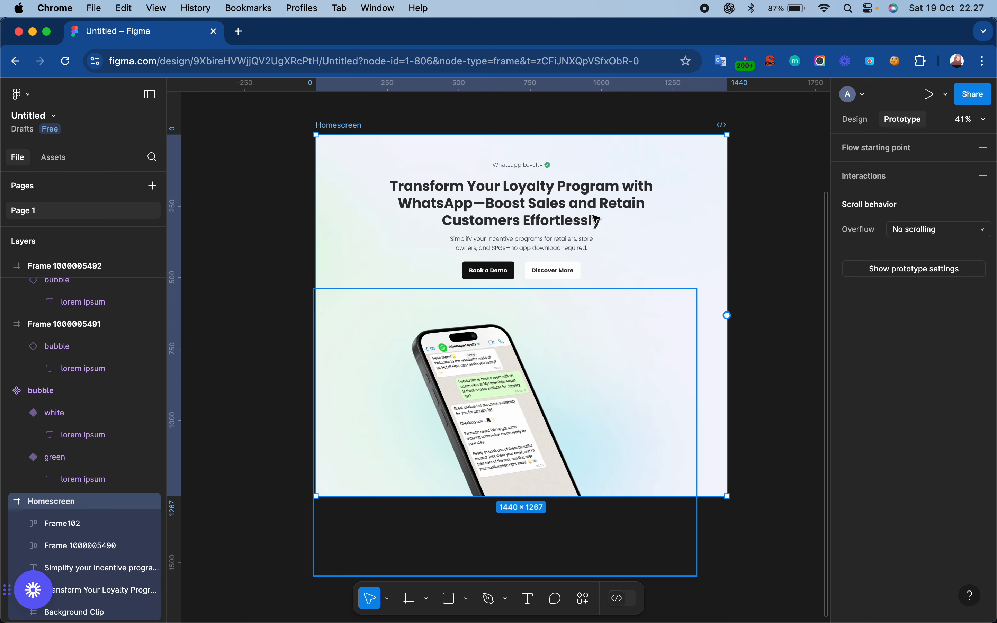
key("super+v")
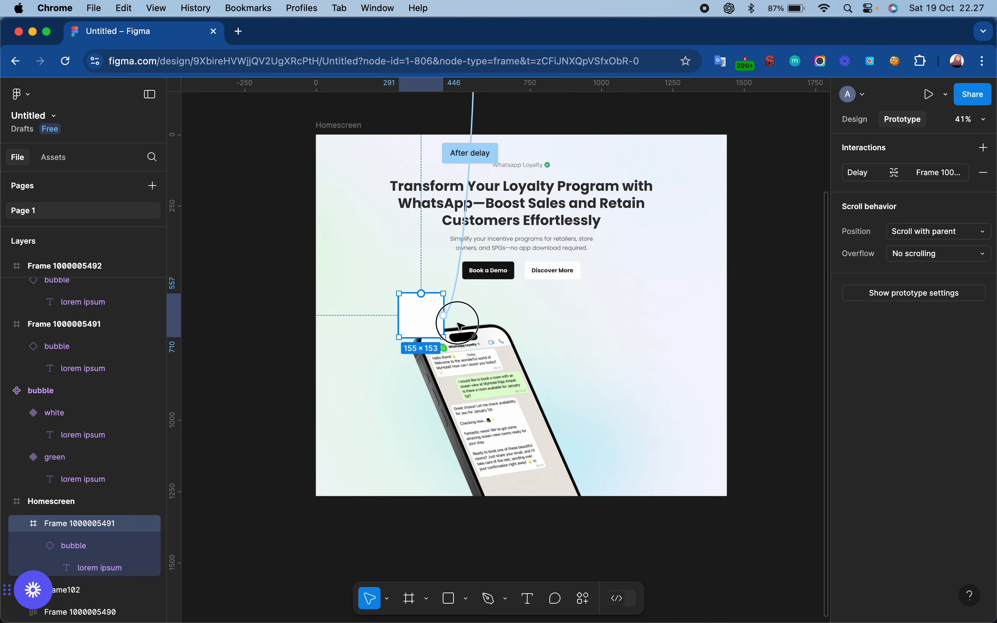
left_click_drag(423, 316, 549, 385)
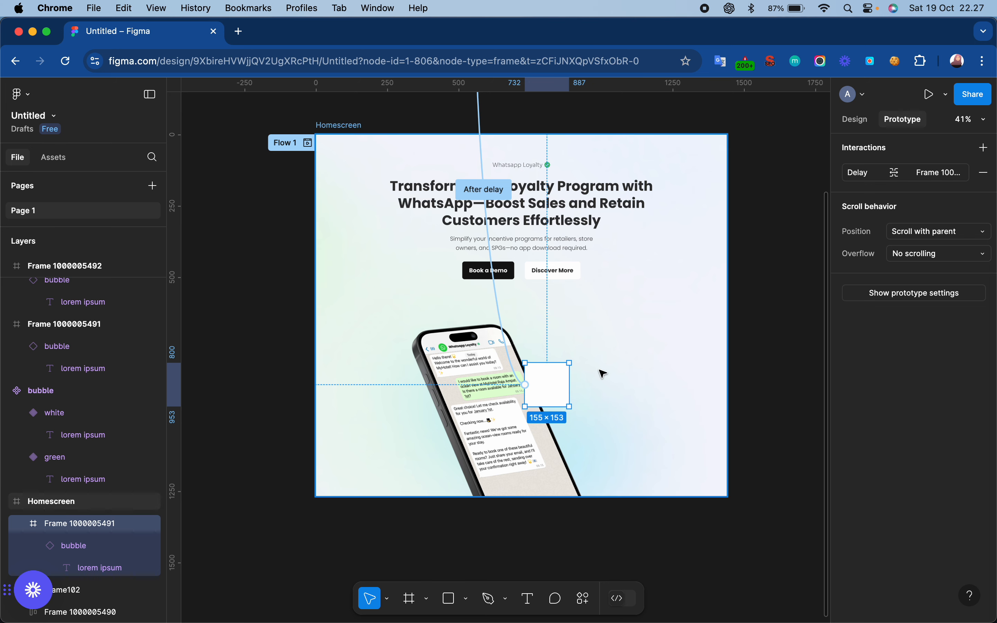
scroll(600, 374, "up", 10)
scroll(603, 373, "down", 5)
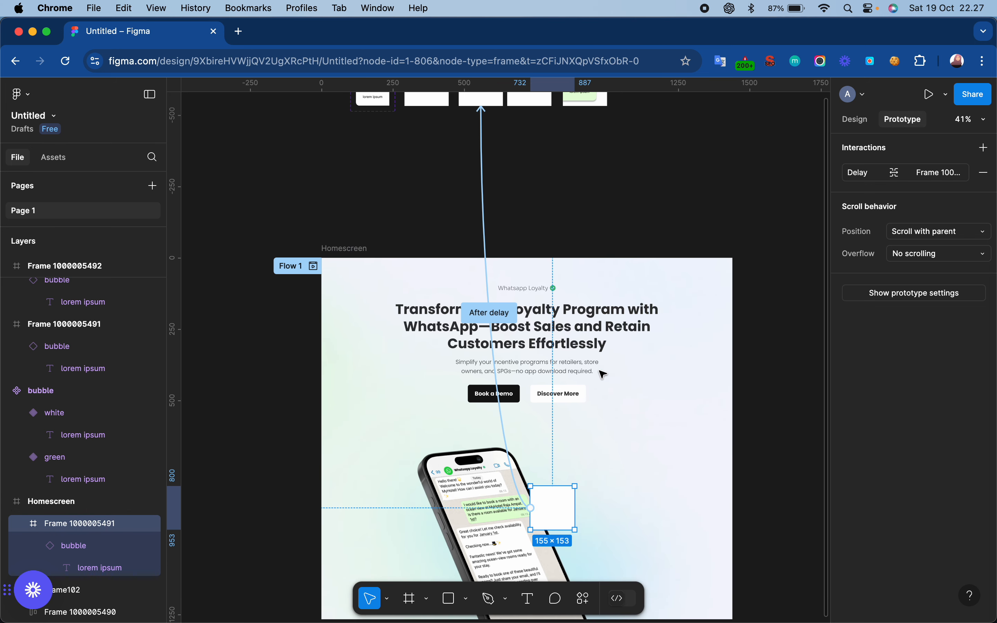
left_click_drag(564, 508, 569, 524)
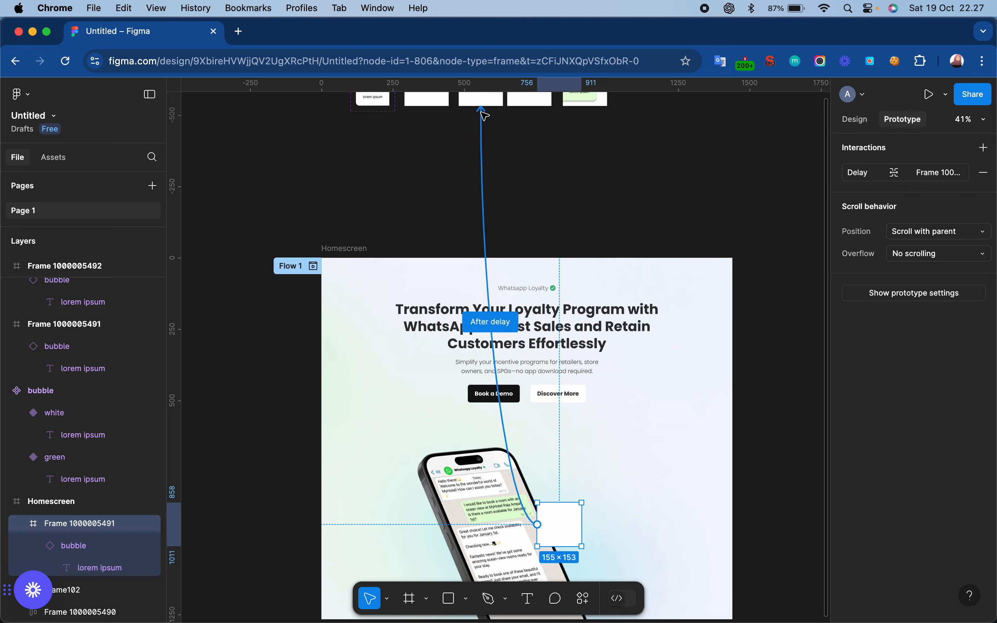
left_click_drag(481, 111, 426, 105)
scroll(426, 105, "up", 3)
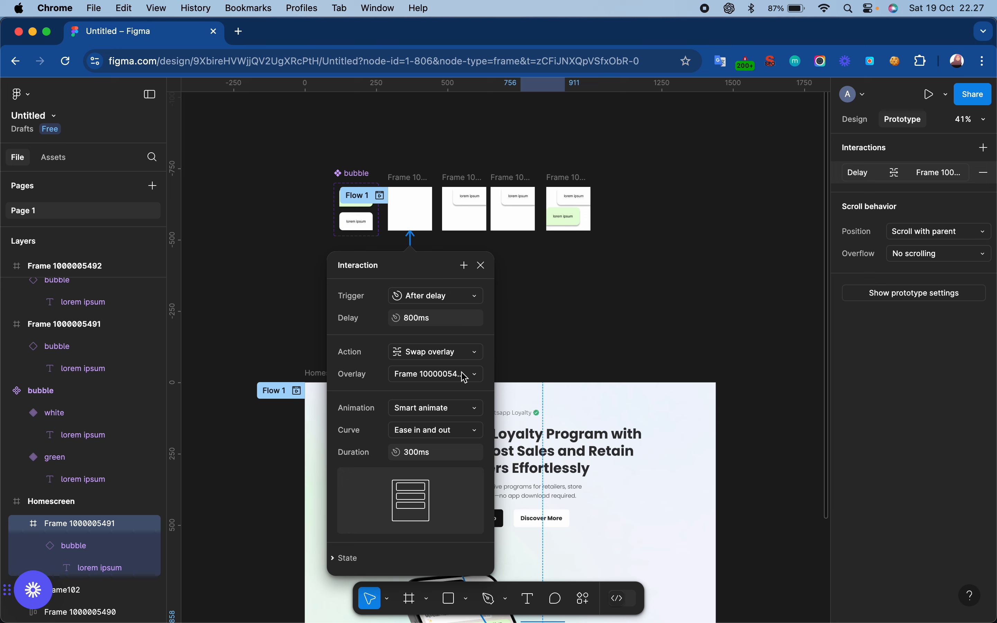
scroll(464, 377, "down", 3)
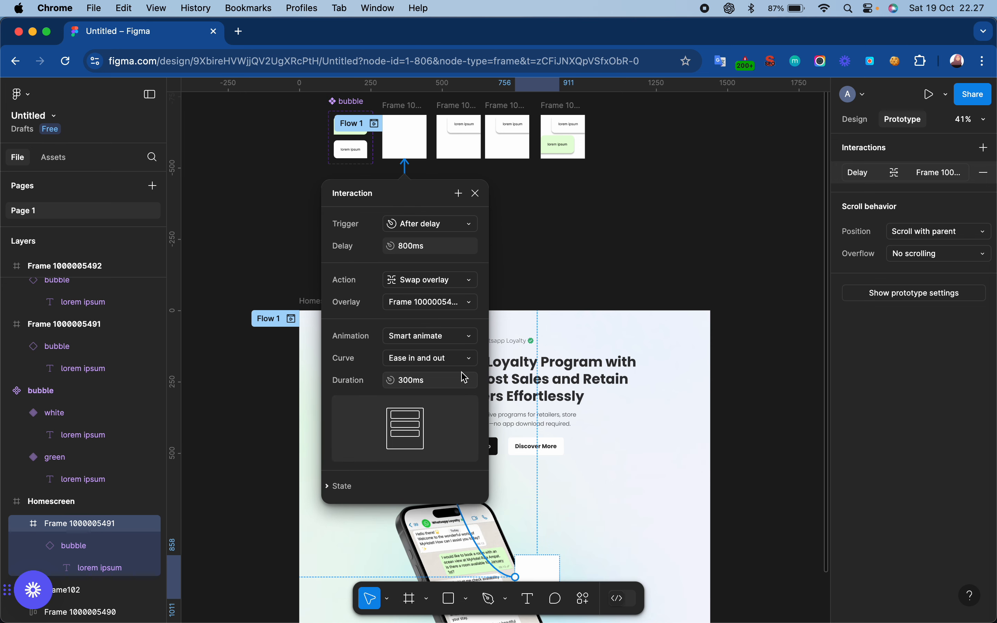
left_click(432, 282)
left_click(433, 263)
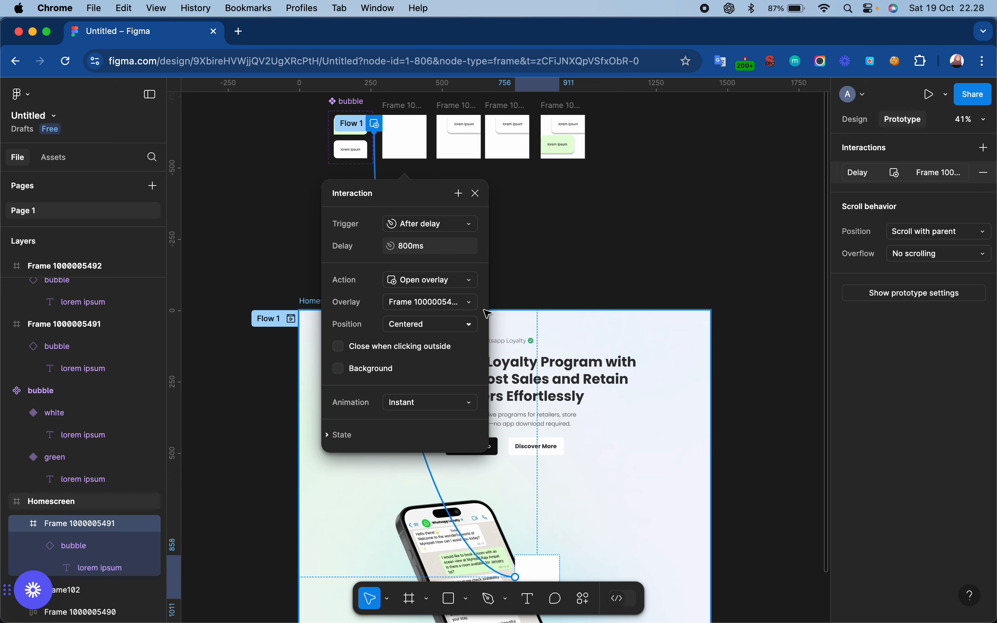
- Set the overlay's position to Manual in the pasted frame's interaction and close the interaction settings
scroll(401, 111, "up", 3)
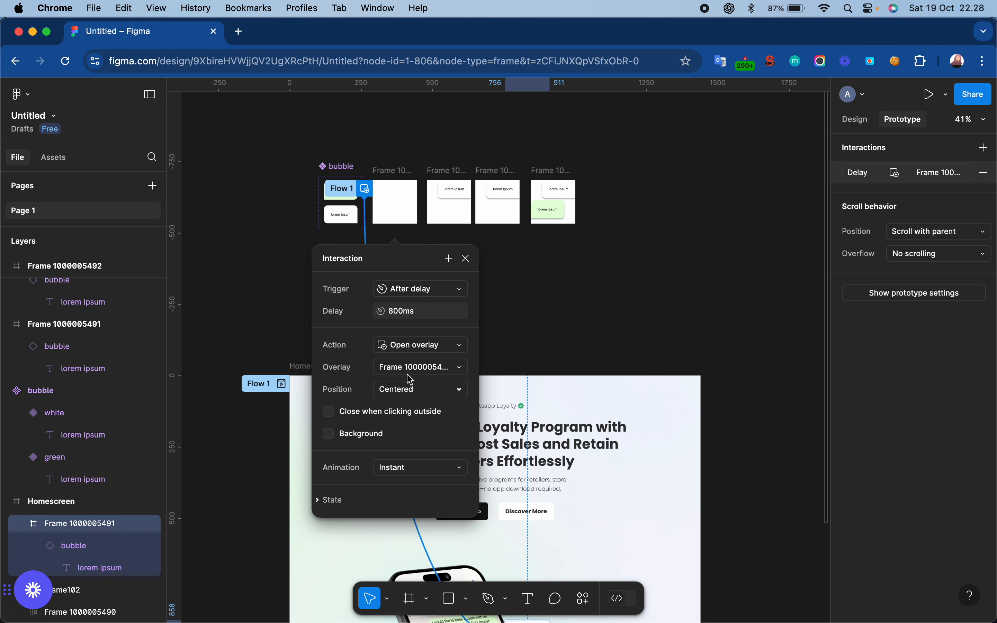
scroll(420, 396, "down", 5)
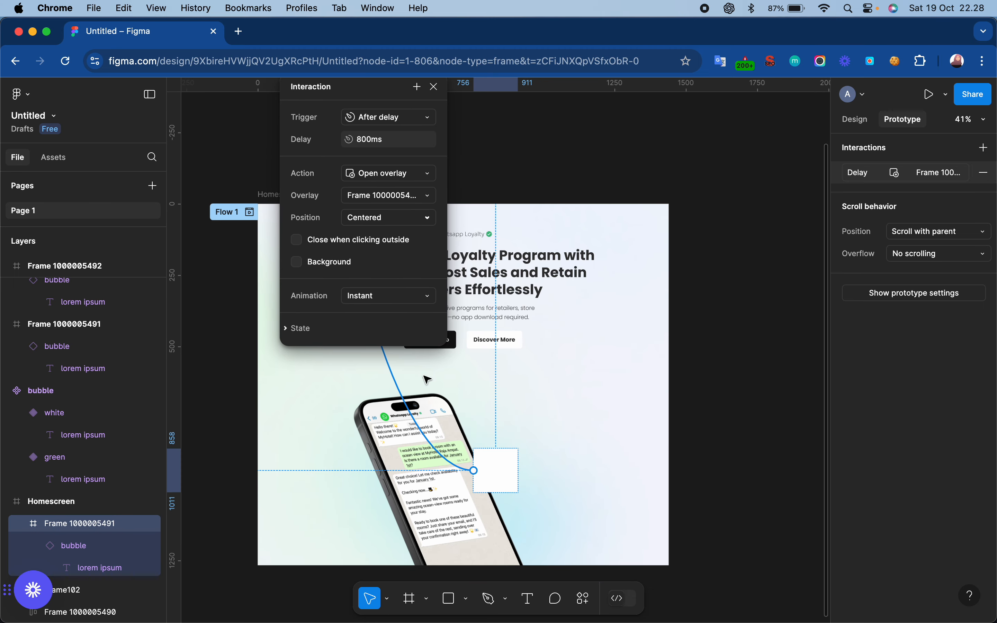
scroll(453, 342, "up", 3)
scroll(485, 307, "down", 5)
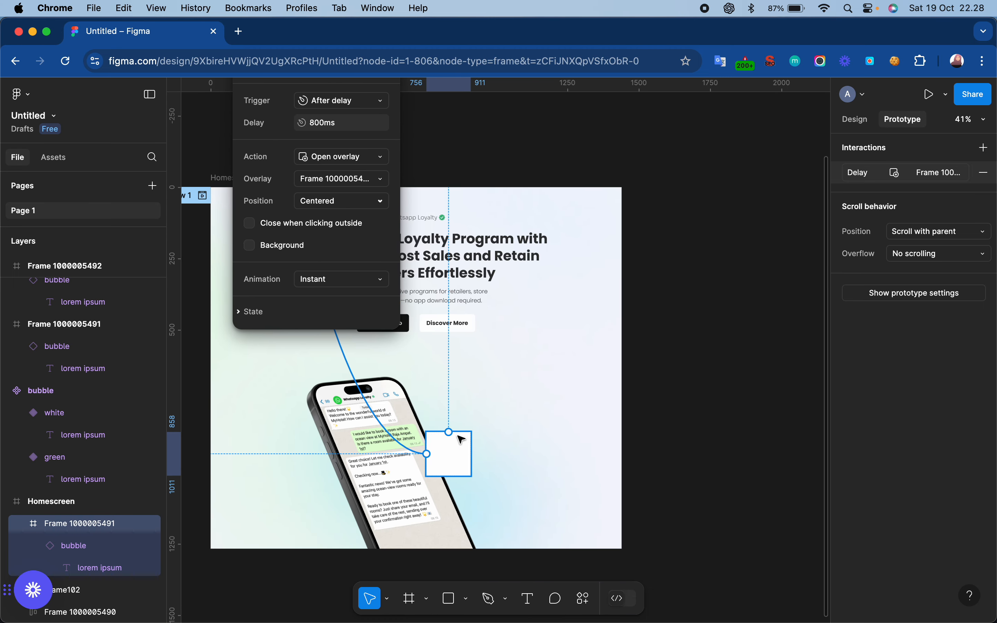
left_click(357, 201)
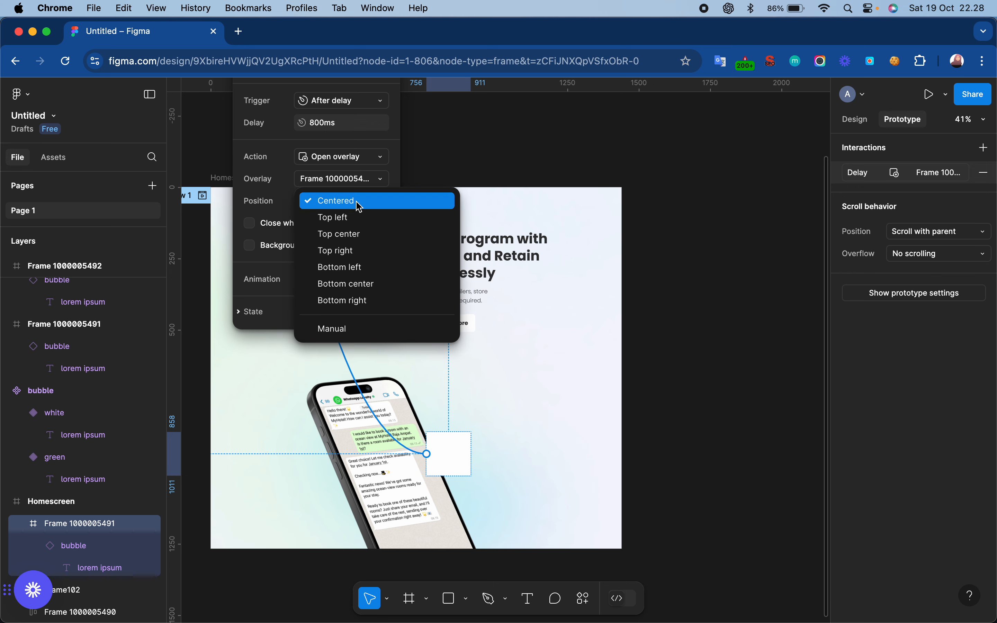
left_click(376, 329)
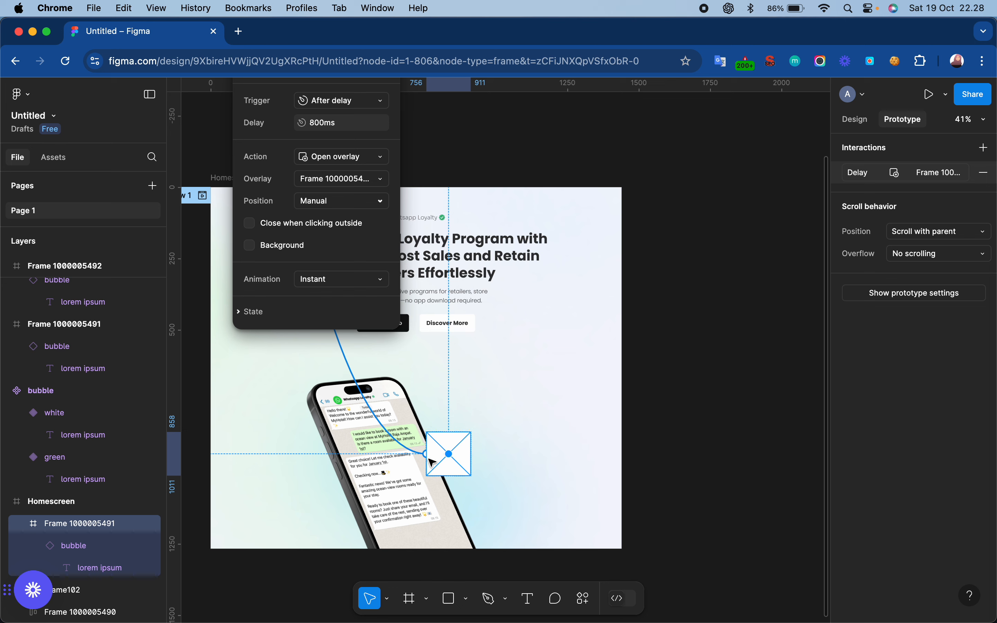
scroll(363, 256, "up", 4)
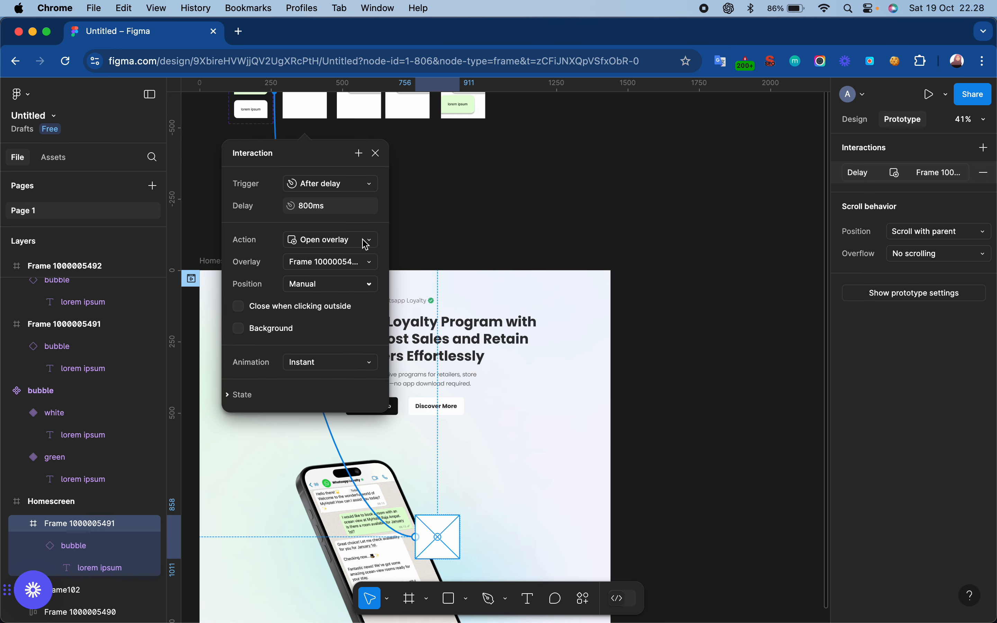
left_click(381, 158)
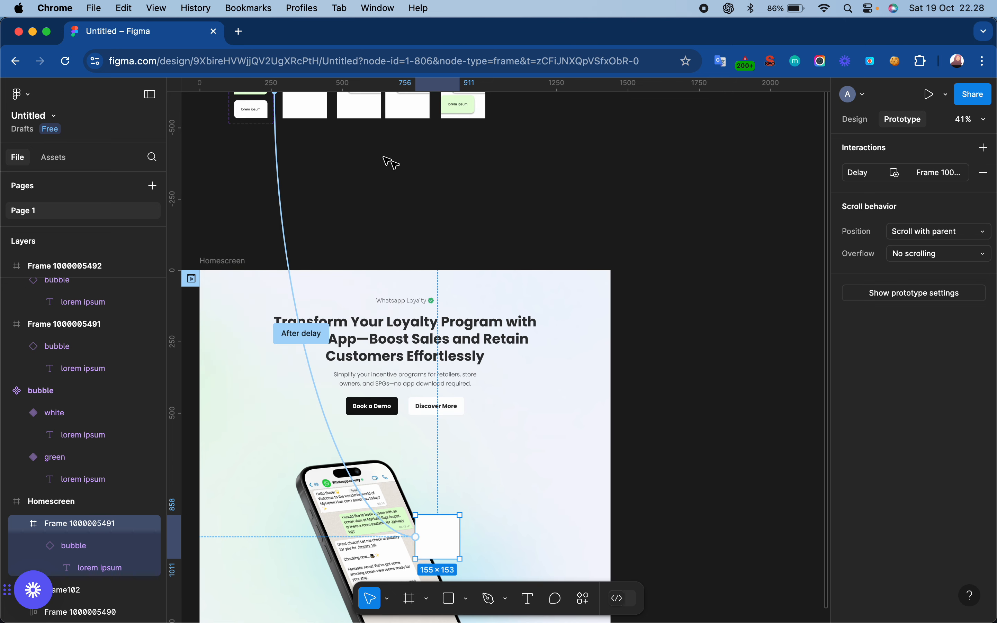
- Preview Flow 1 from Homescreen to watch the chat bubble overlay beside the phone mockup, and close the preview
left_click(485, 216)
scroll(485, 216, "down", 3)
scroll(485, 216, "left", 2)
left_click(233, 223)
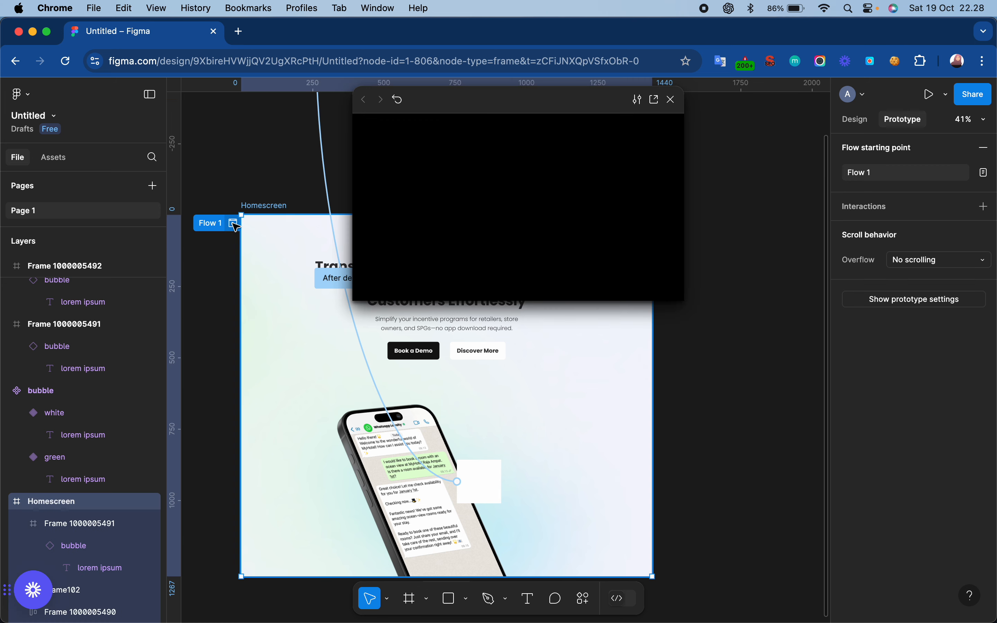
scroll(546, 267, "down", 3)
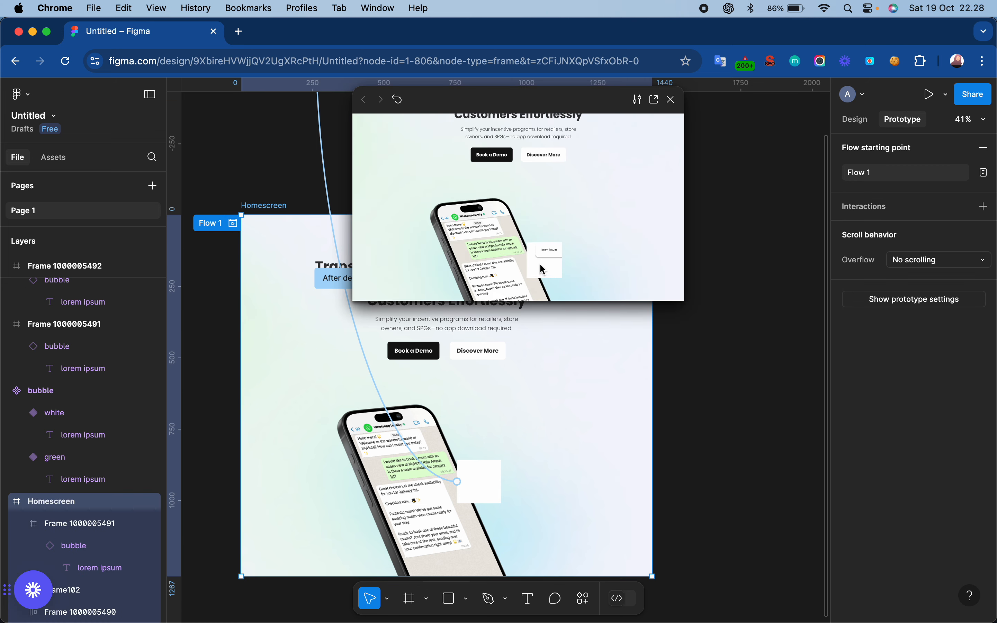
left_click(671, 100)
scroll(614, 194, "up", 5)
scroll(614, 190, "down", 5)
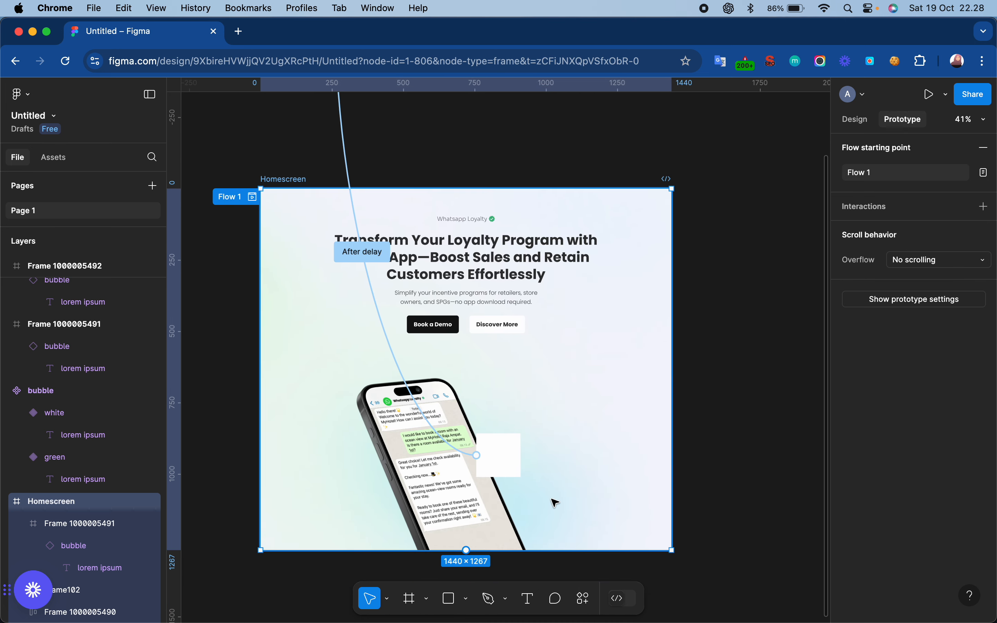
scroll(553, 503, "up", 5)
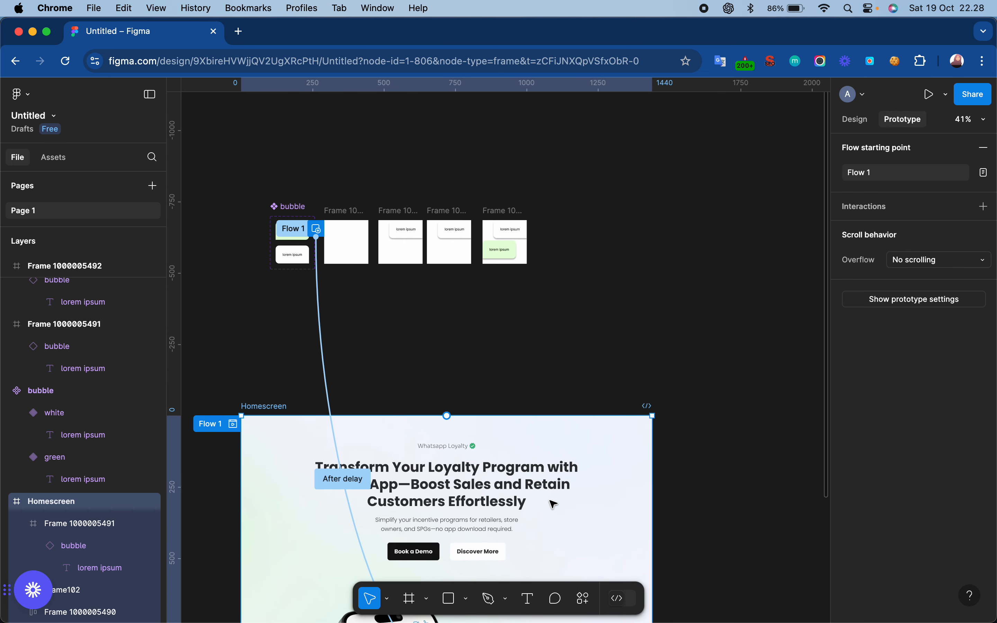
left_click(341, 211)
left_click(399, 215, "shift")
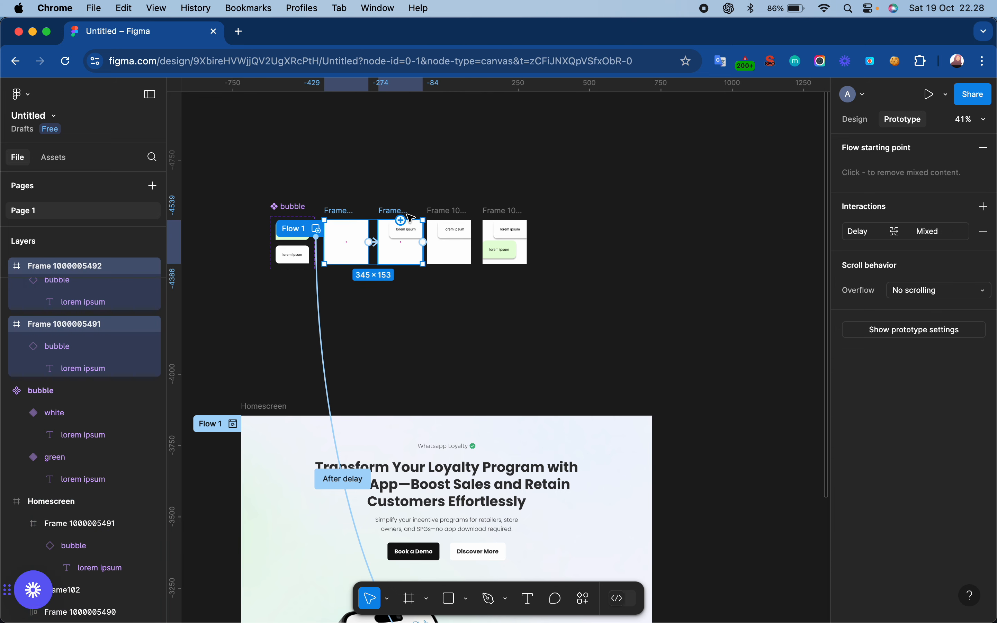
left_click(453, 218, "shift")
left_click(507, 223, "shift")
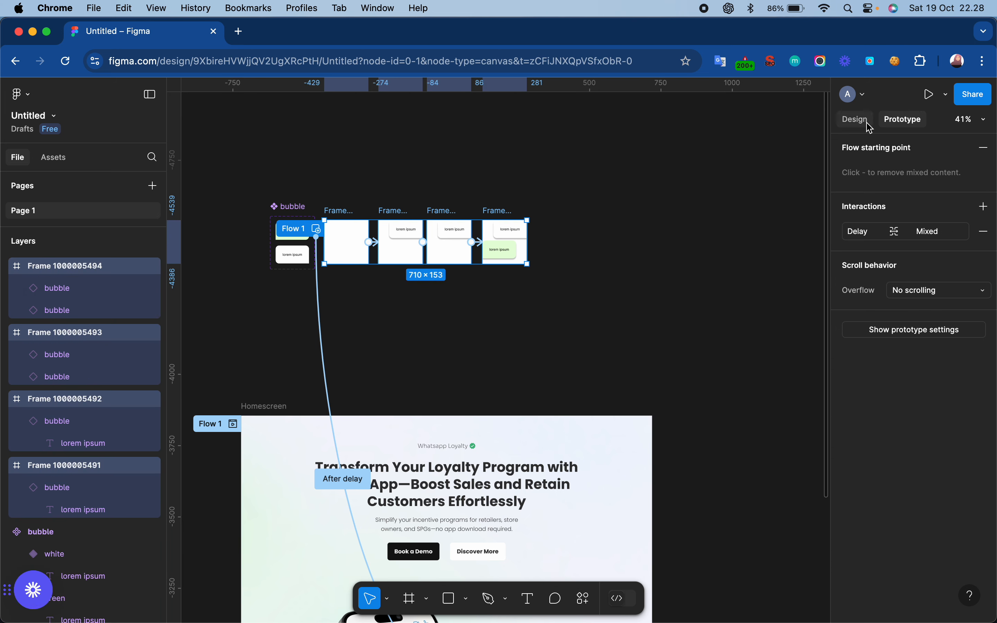
left_click(855, 119)
scroll(975, 431, "down", 5)
left_click(983, 352)
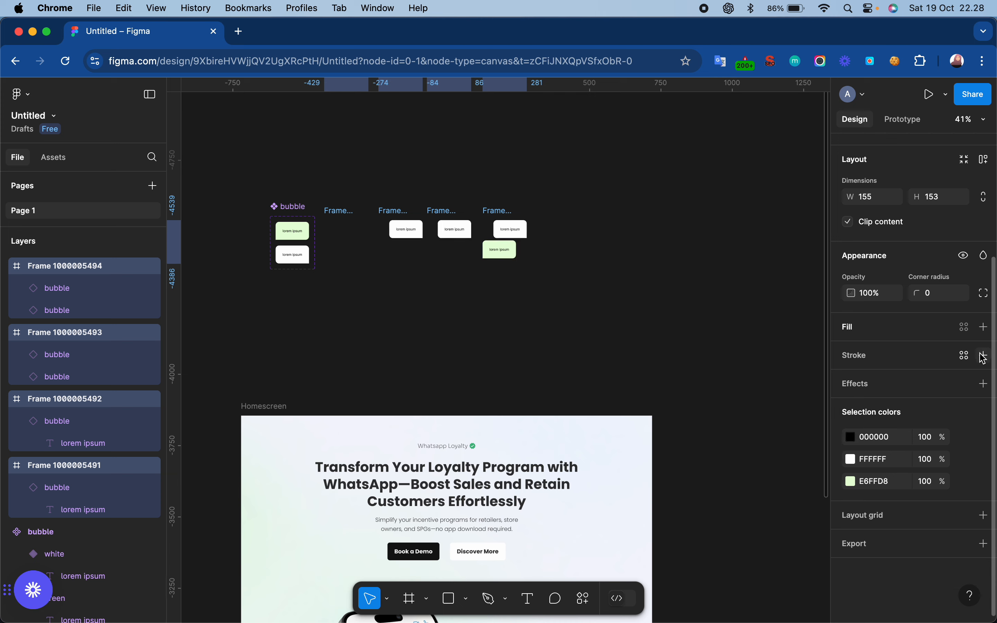
scroll(461, 387, "down", 5)
left_click(457, 457)
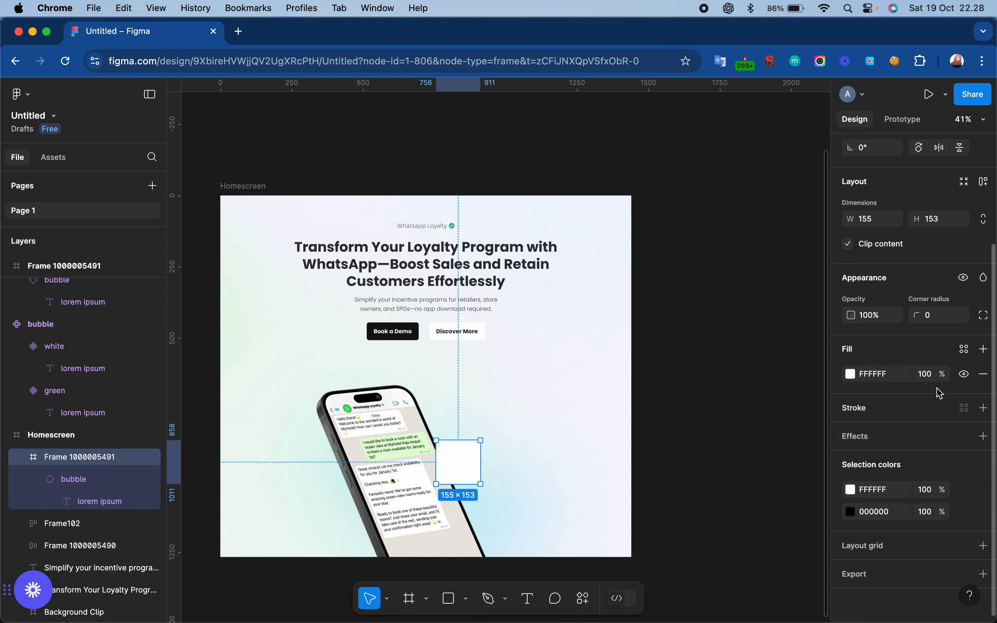
left_click(984, 375)
- Replay the Homescreen Flow 1 preview to check the bubbles without frame backgrounds, and close it
scroll(636, 201, "up", 3)
scroll(637, 201, "left", 3)
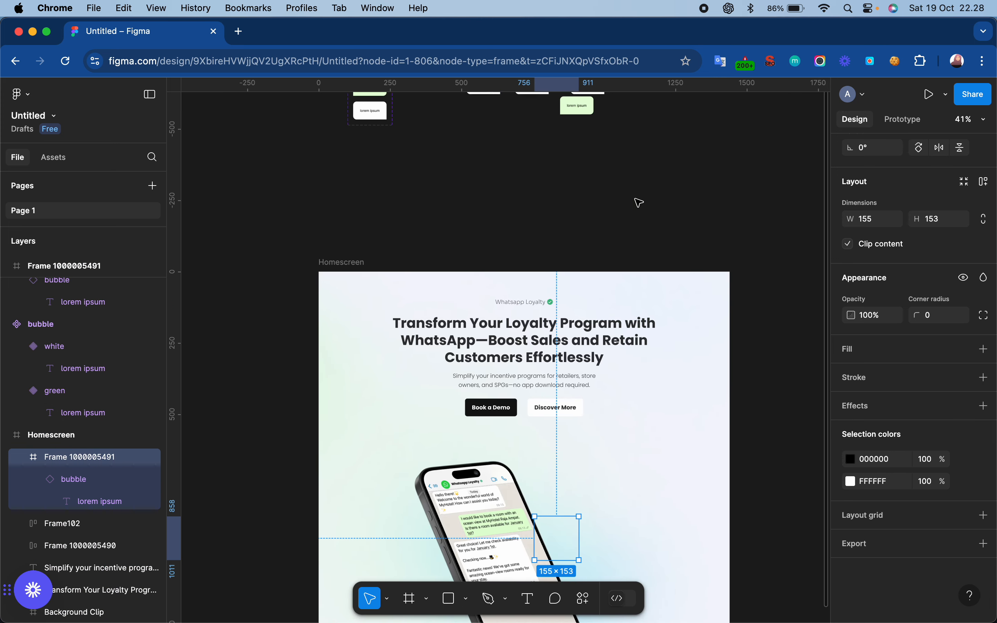
left_click(639, 202)
scroll(349, 214, "down", 2)
left_click(342, 197)
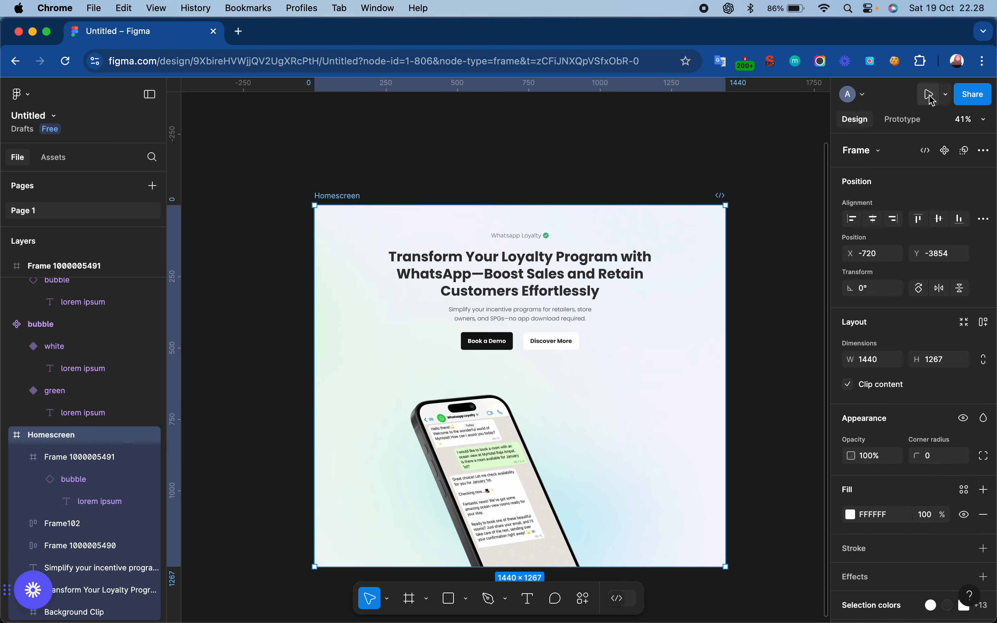
left_click(902, 119)
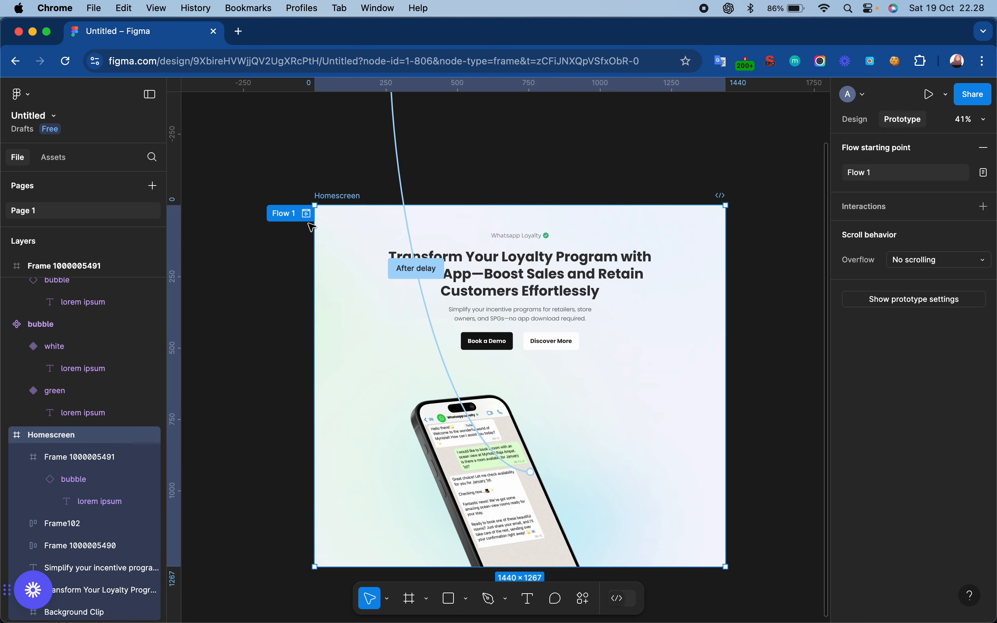
left_click(306, 213)
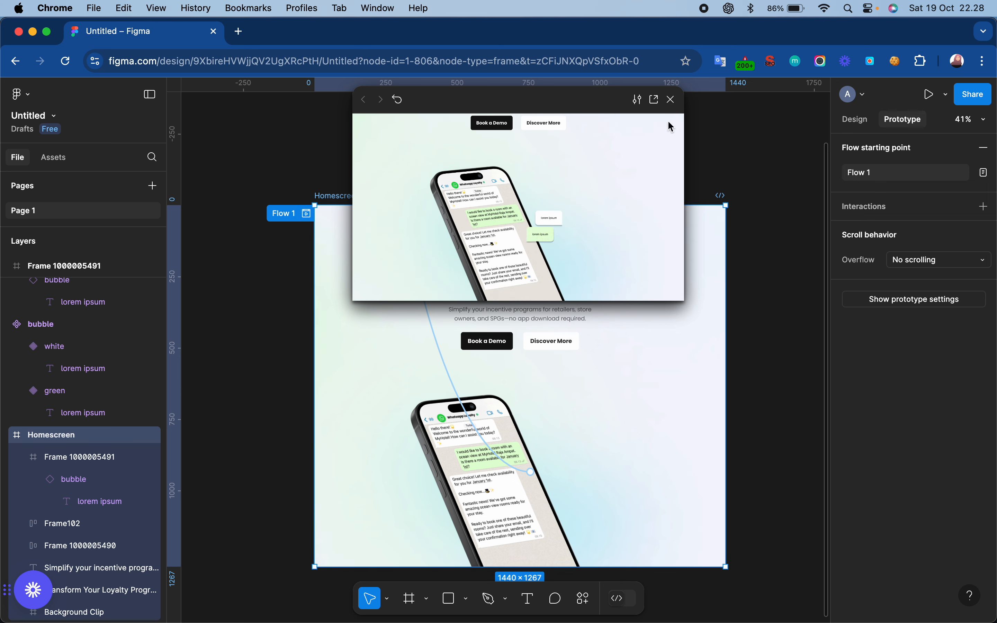
left_click(671, 99)
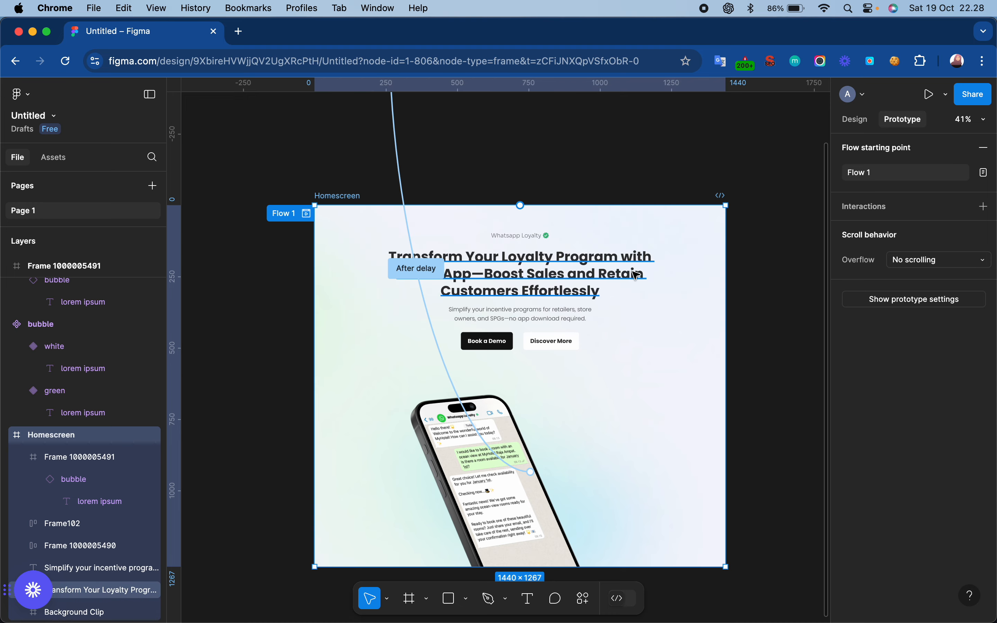
- Change the fill of the green variant in the bubble component to light pink
scroll(634, 276, "up", 6)
scroll(296, 249, "up", 5)
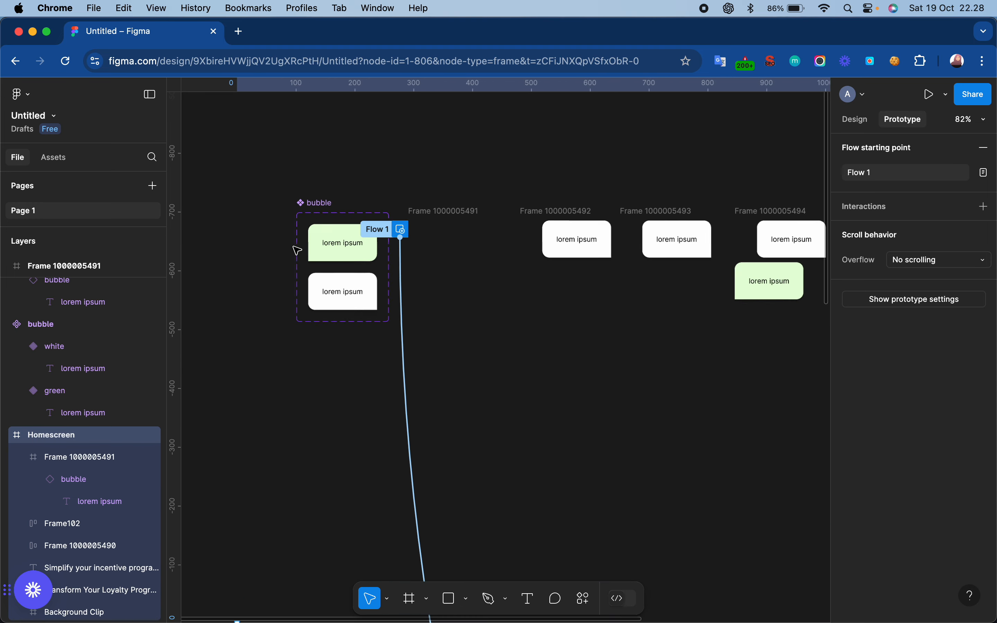
scroll(297, 250, "down", 6)
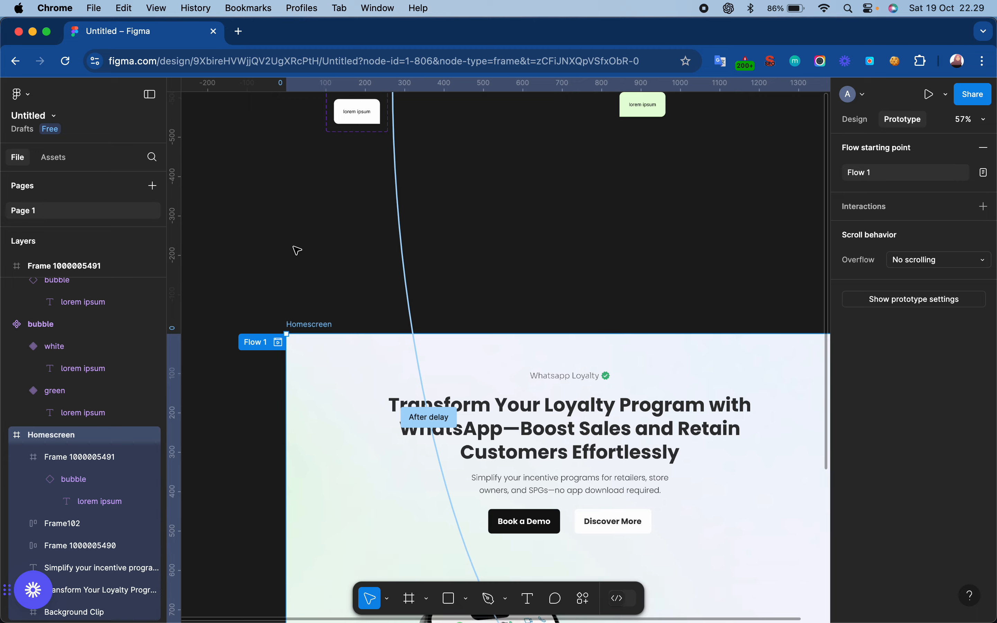
scroll(297, 250, "up", 5)
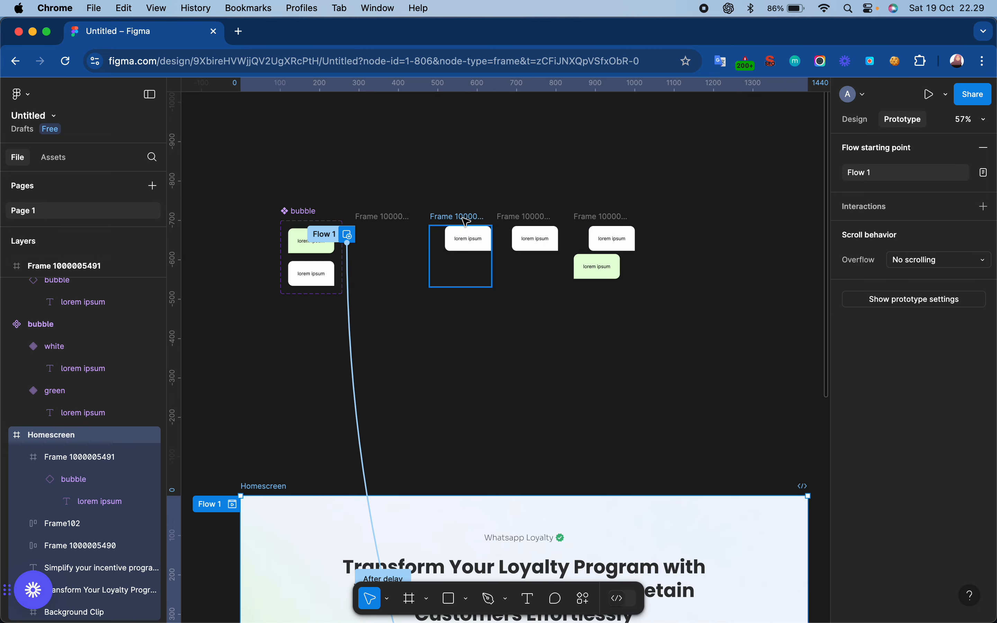
left_click(298, 250)
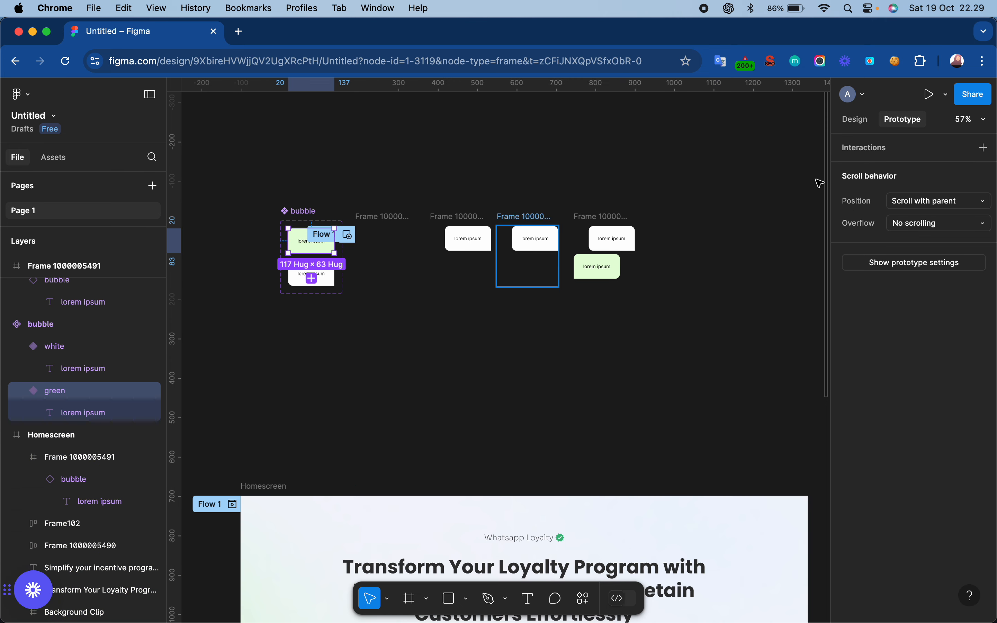
left_click(857, 119)
scroll(884, 484, "down", 5)
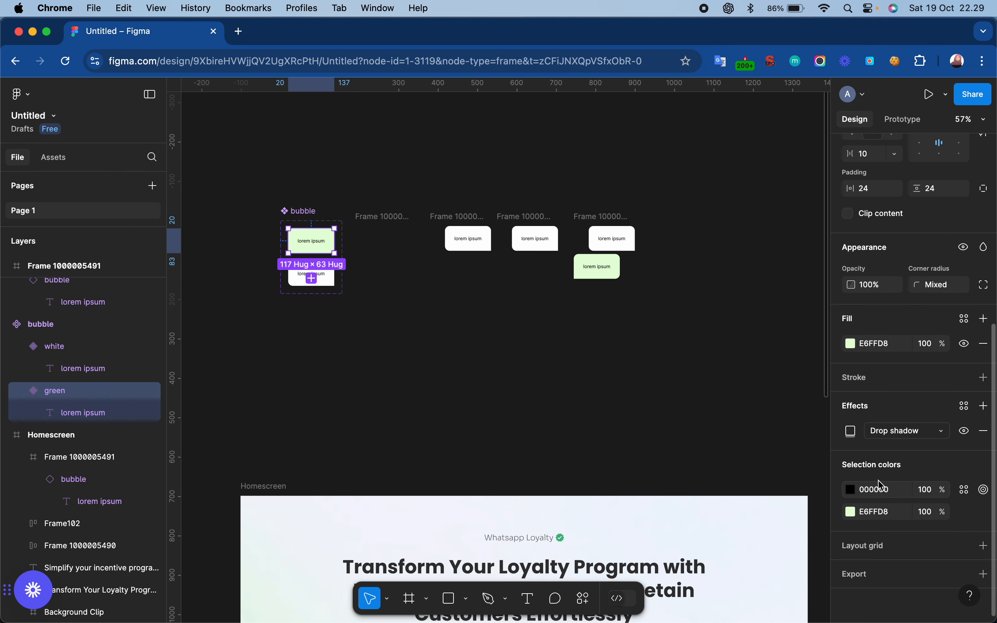
left_click(852, 512)
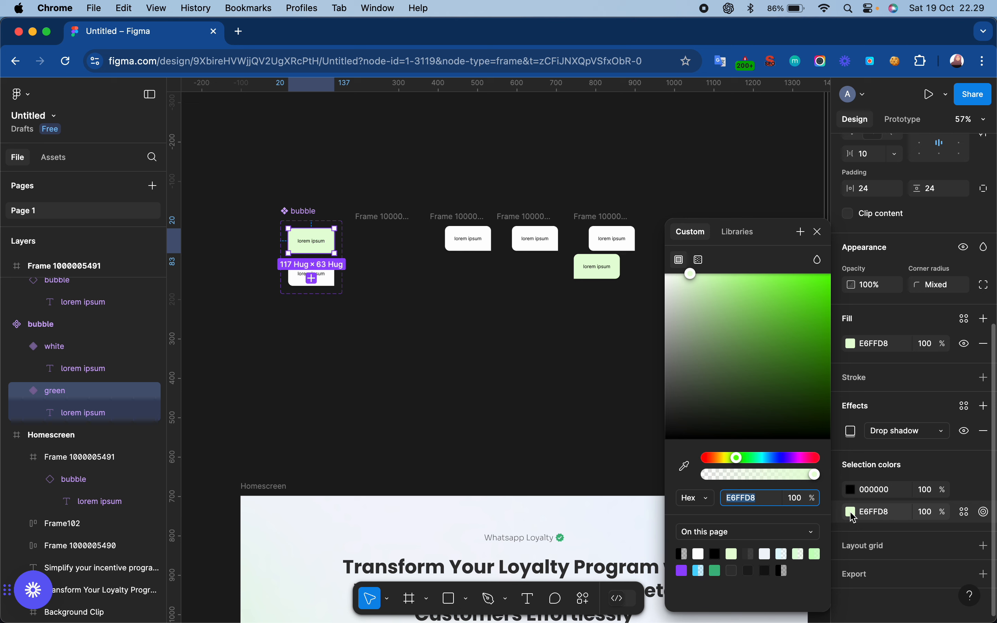
left_click(801, 458)
left_click_drag(767, 294, 725, 273)
left_click(804, 458)
left_click(818, 231)
left_click(744, 317)
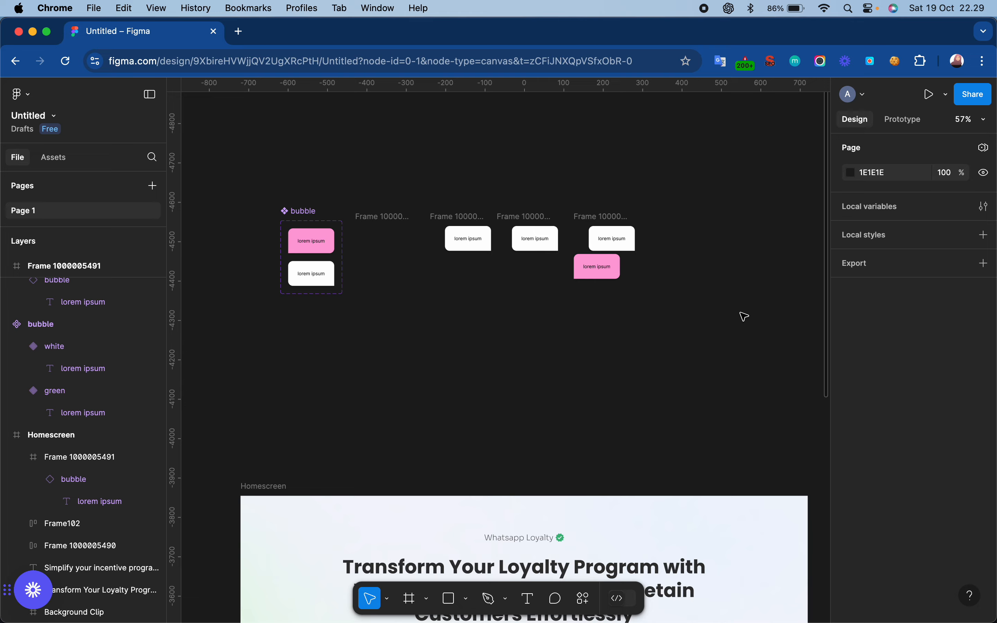
- Preview the Homescreen flow with the pink chat bubble, and close the preview
scroll(741, 313, "down", 10)
left_click(273, 129)
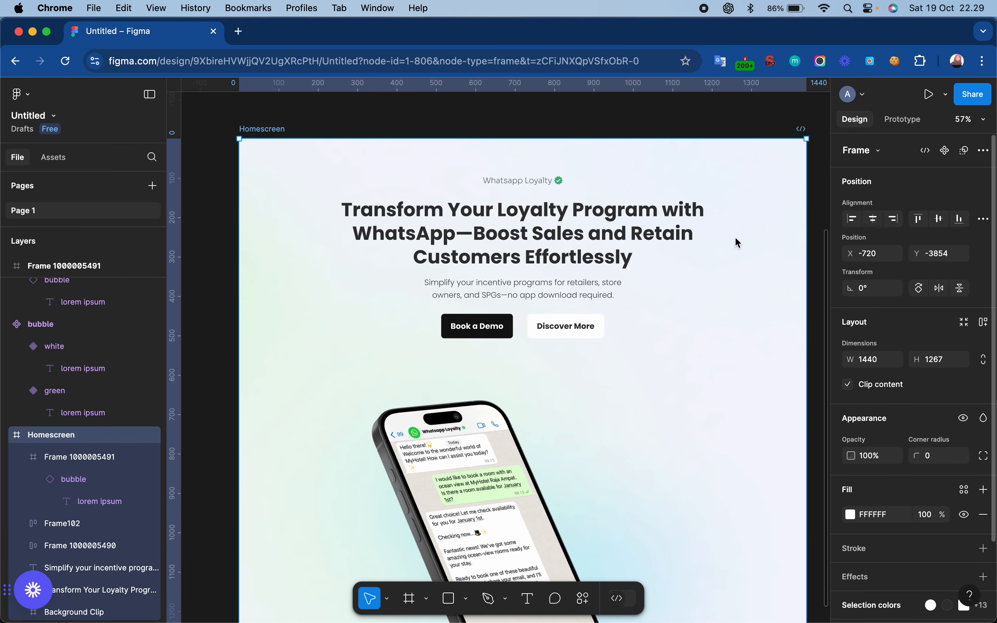
scroll(492, 277, "up", 6)
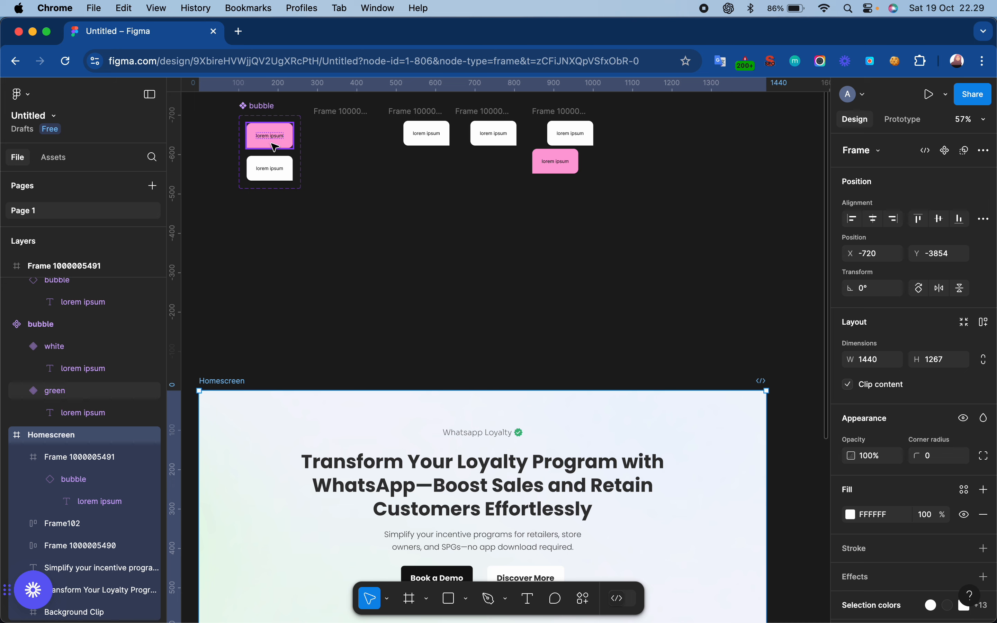
scroll(778, 368, "down", 5)
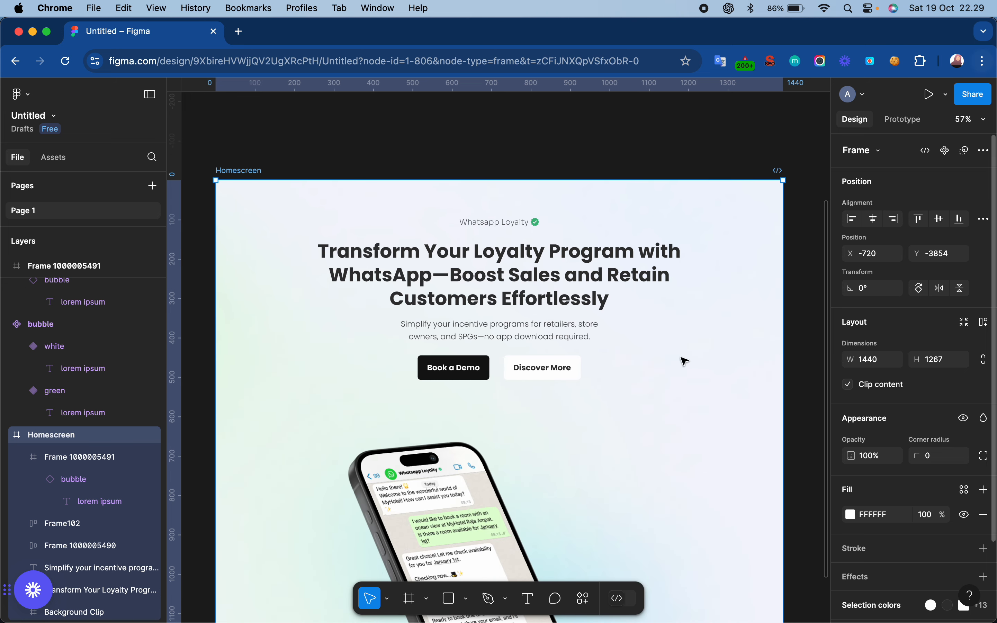
left_click(903, 119)
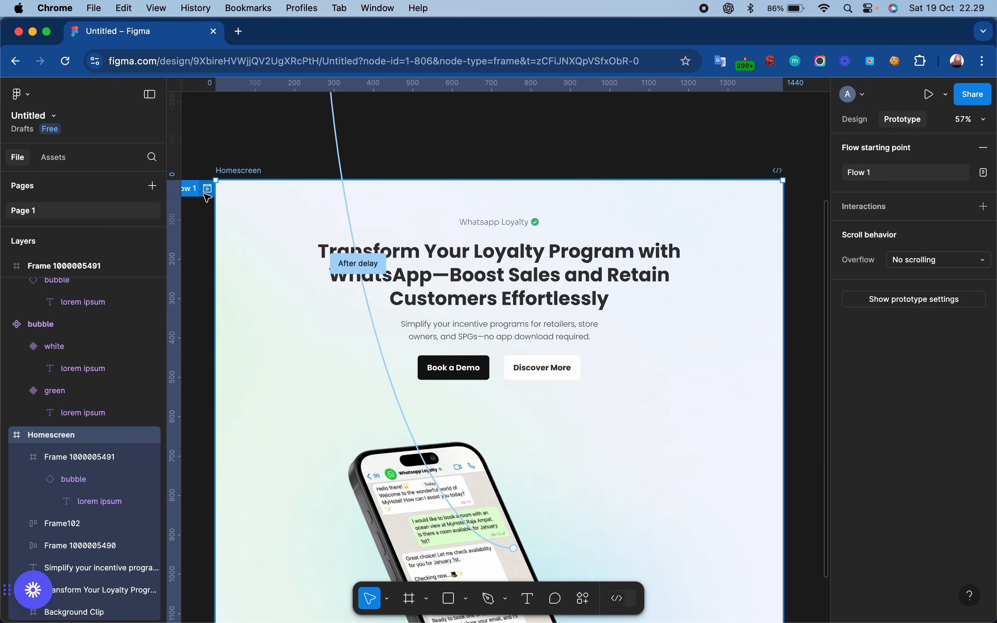
key("shift+space")
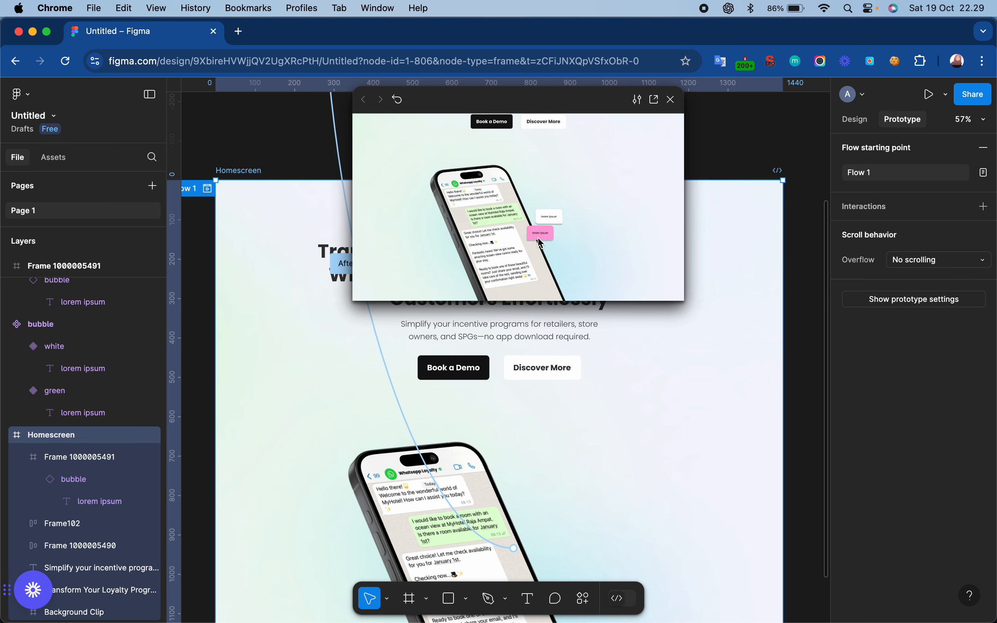
left_click(671, 100)
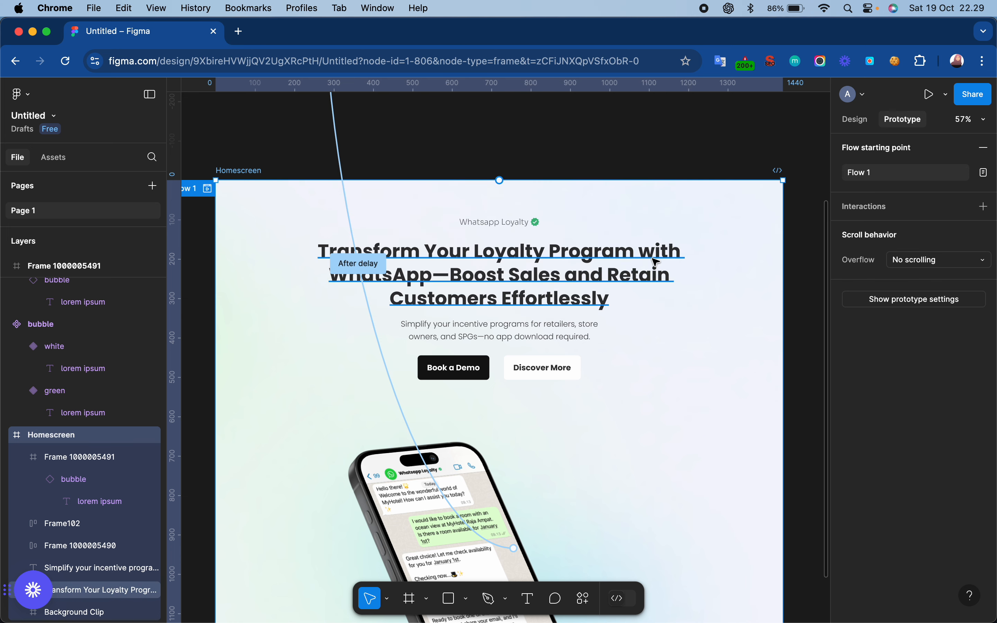
scroll(656, 262, "up", 3)
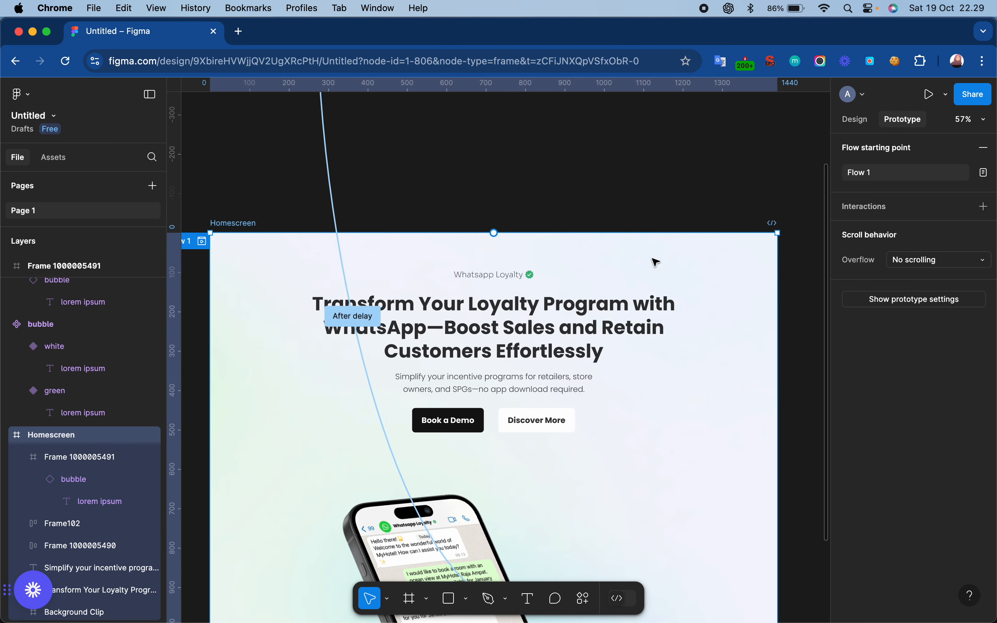